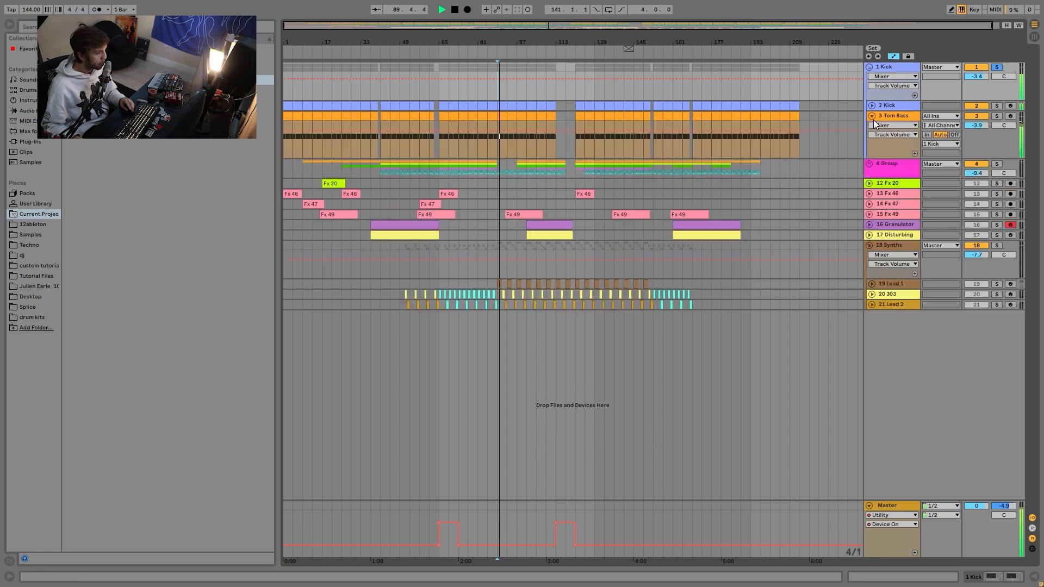
Unfold the 2 Kick track, show its devices, and play the kick soloed
click(872, 106)
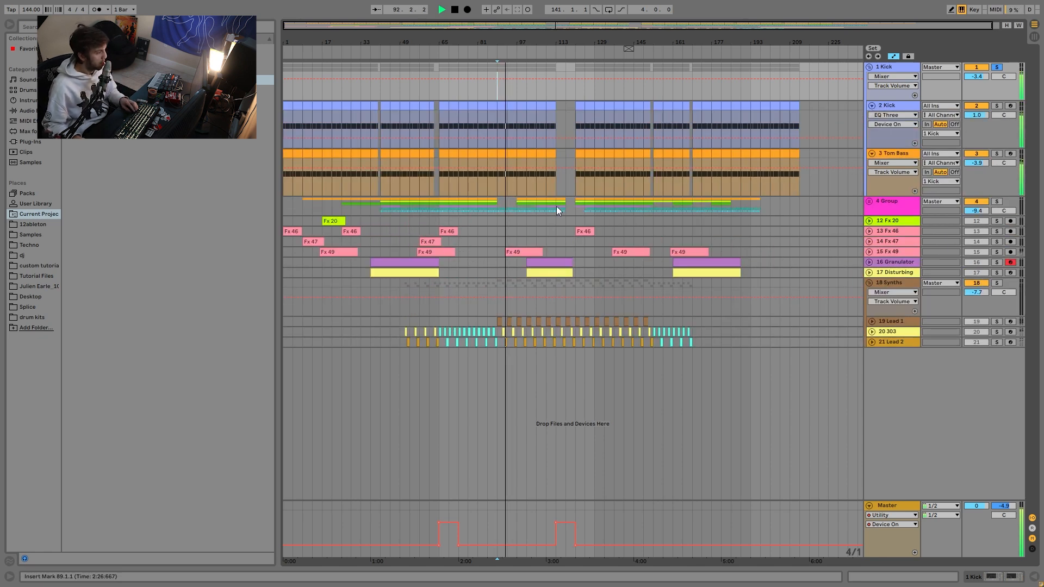
key(space)
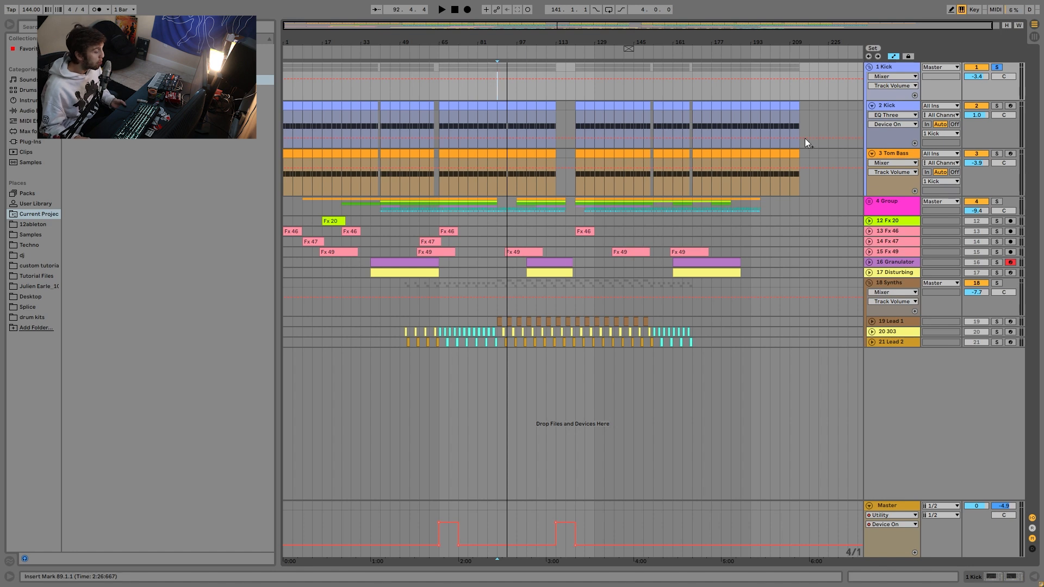
double_click(885, 109)
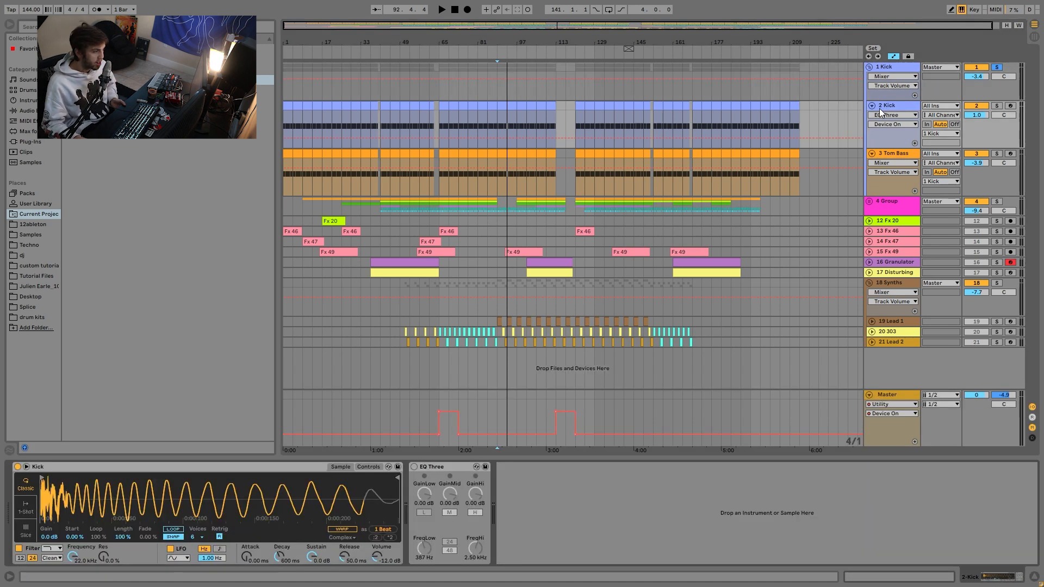
click(996, 106)
key(space)
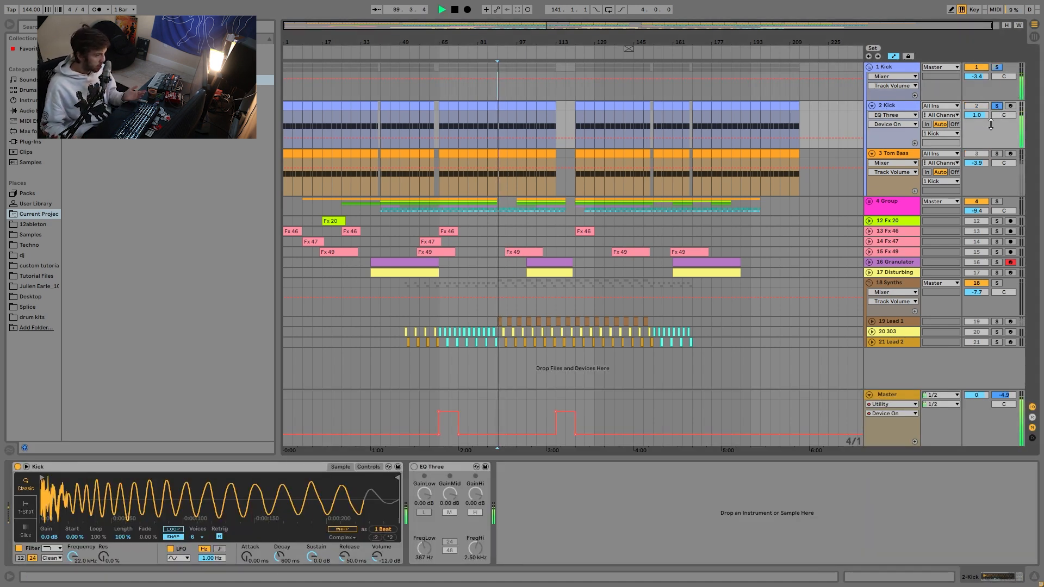
key(space)
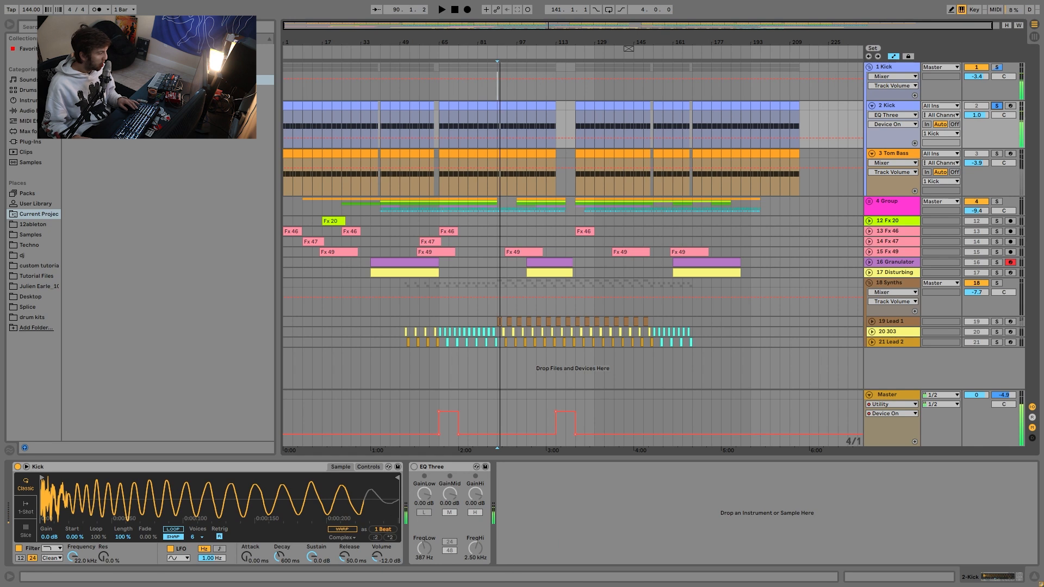
Delete the EQ Three from the 2 Kick track and play the soloed kick again
click(455, 467)
key(Delete)
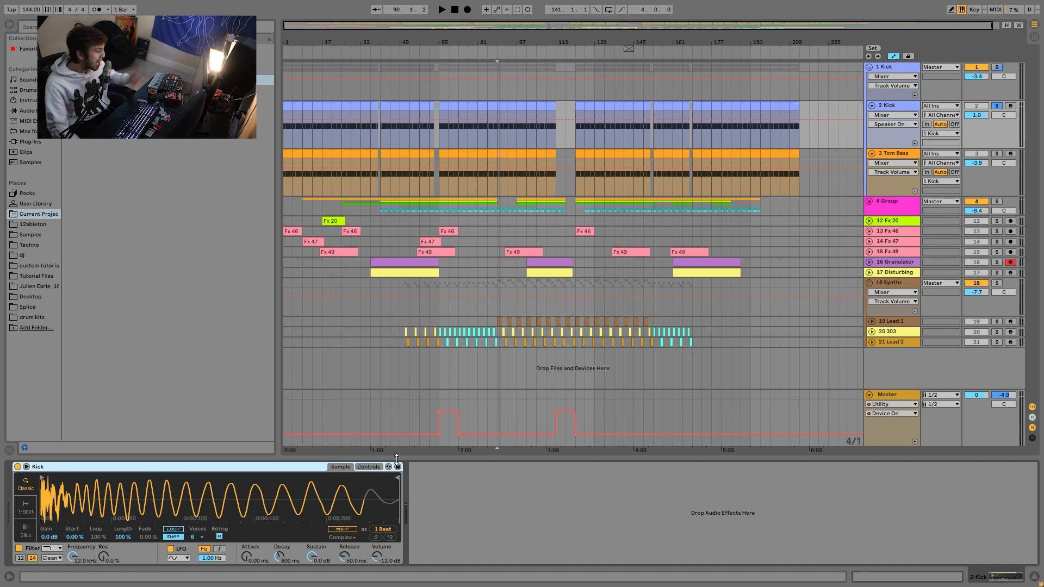
key(space)
key(v)
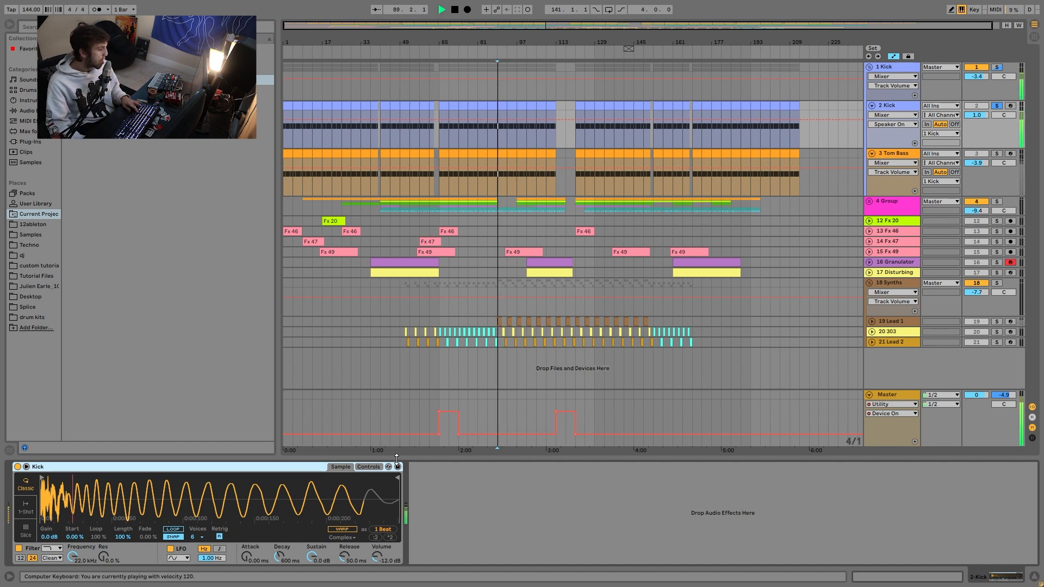
key(space)
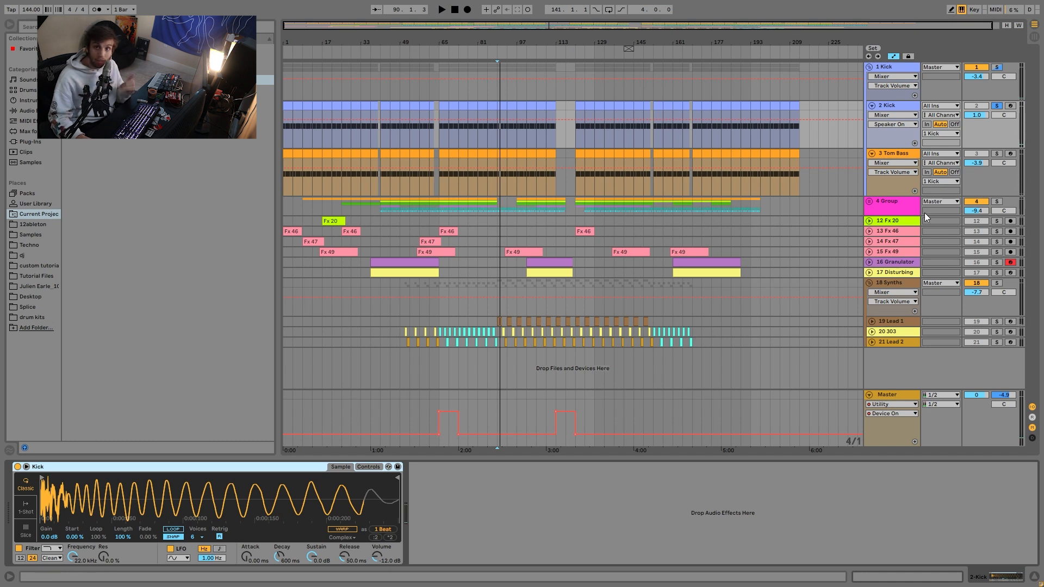
Solo the 3 Tom Bass track, locate its sample in the browser, and play the bass alone
click(996, 153)
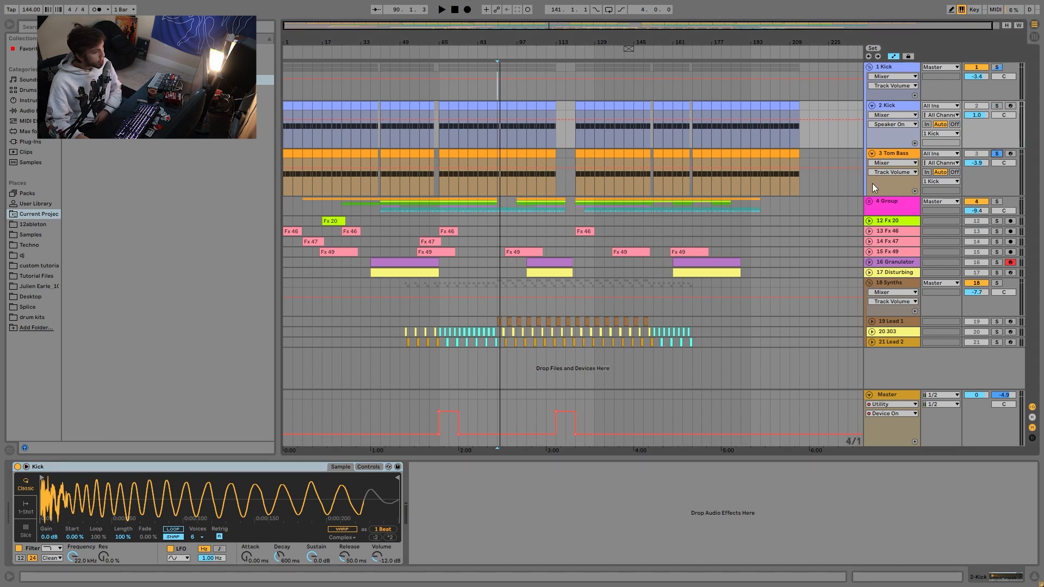
click(900, 155)
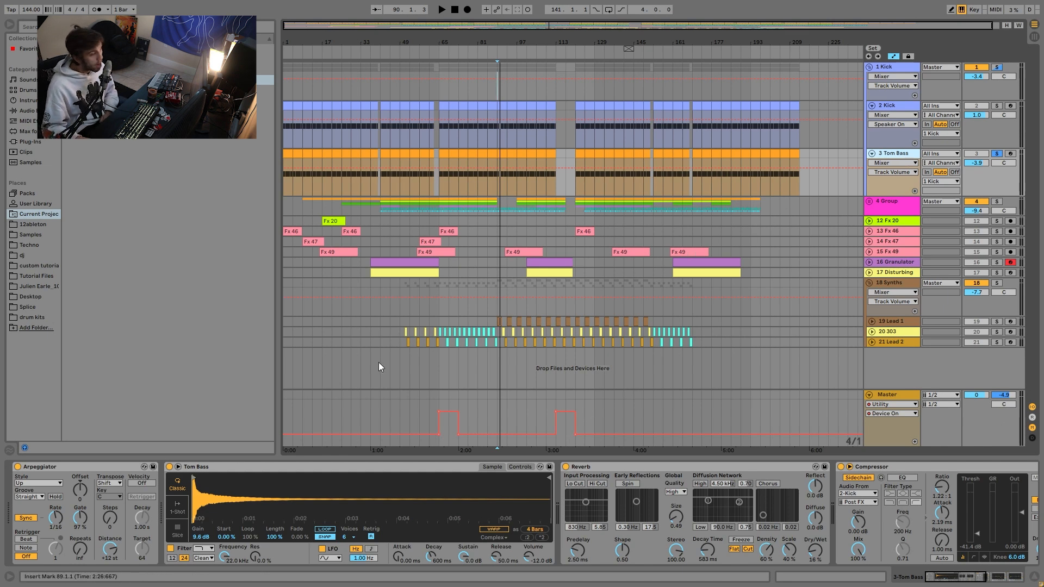
right_click(261, 497)
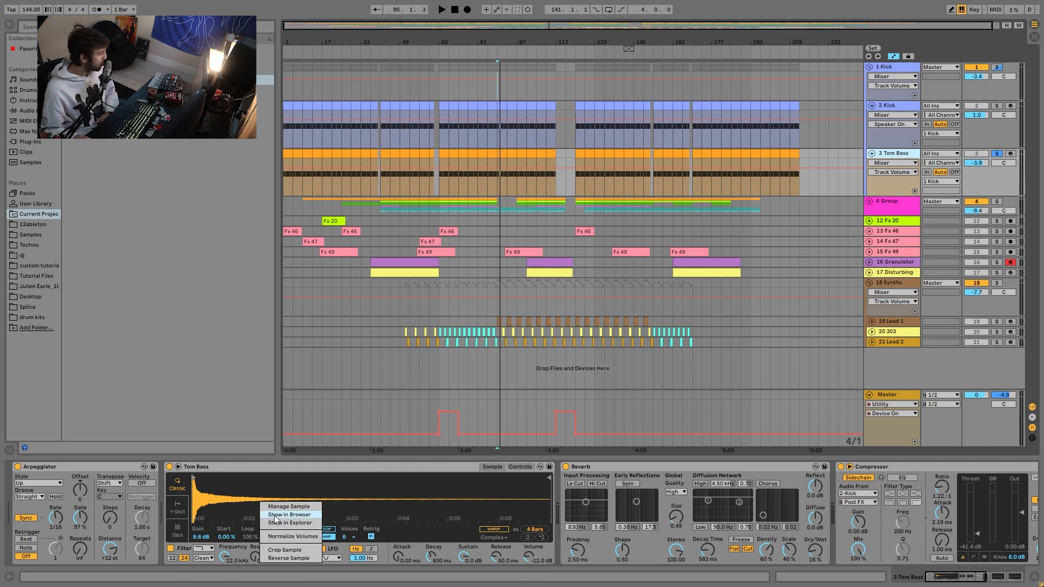
click(274, 516)
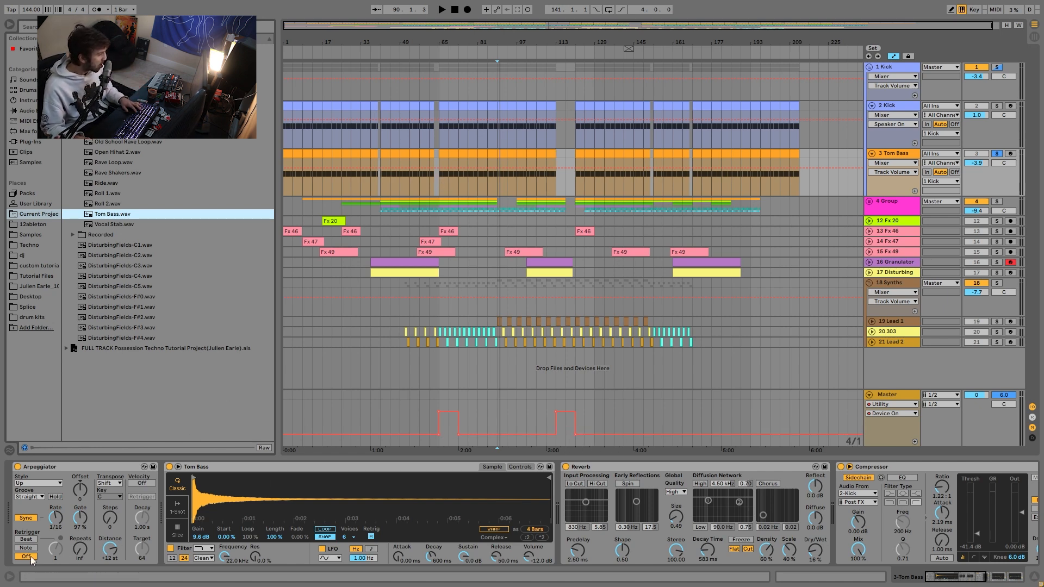
key(space)
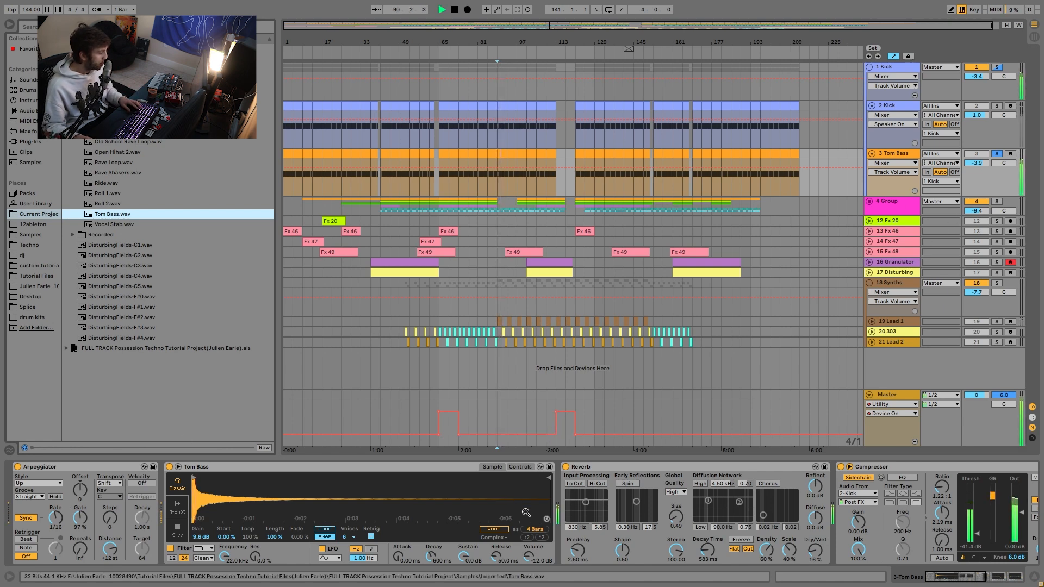
key(space)
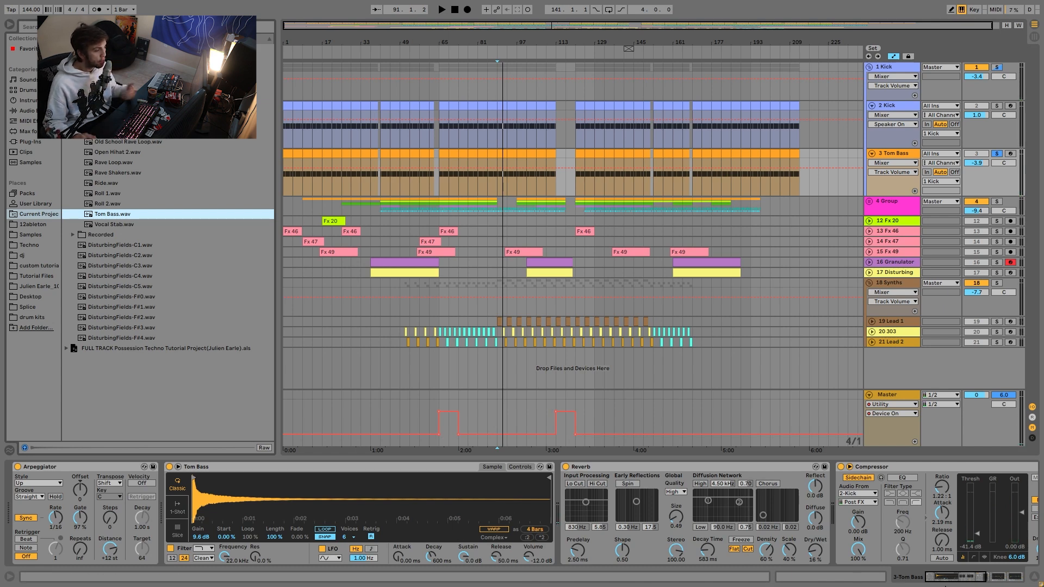
Audition the soloed Tom Bass while comparing it with its Reverb bypassed and enabled
scroll(772, 515, right, 10)
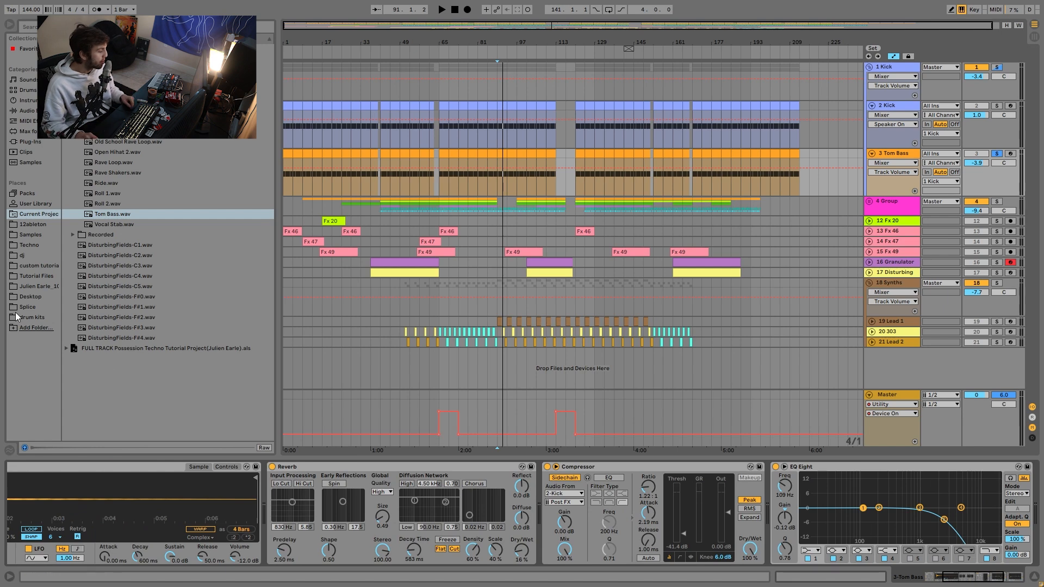
click(274, 470)
key(space)
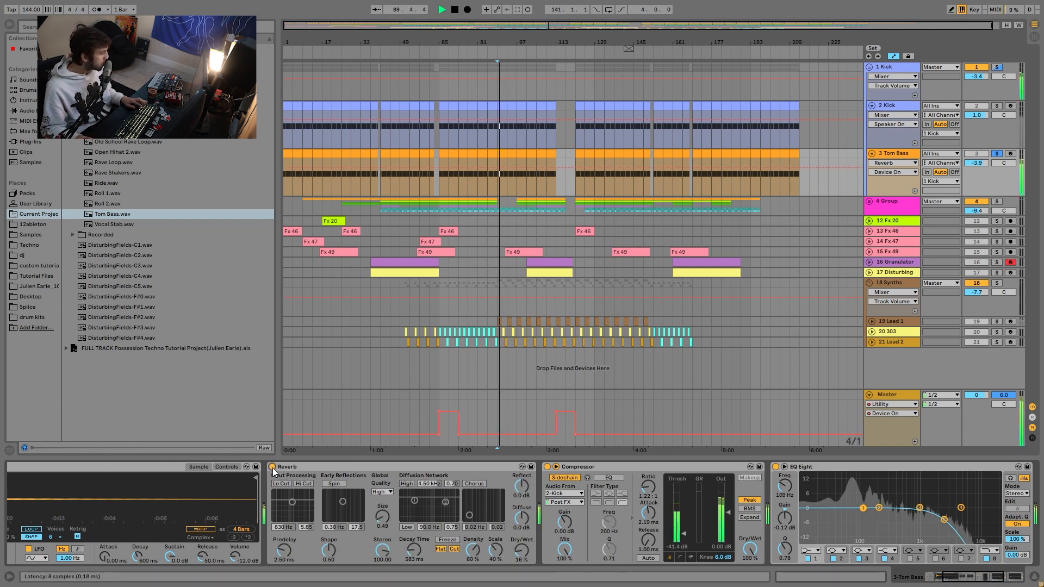
key(space)
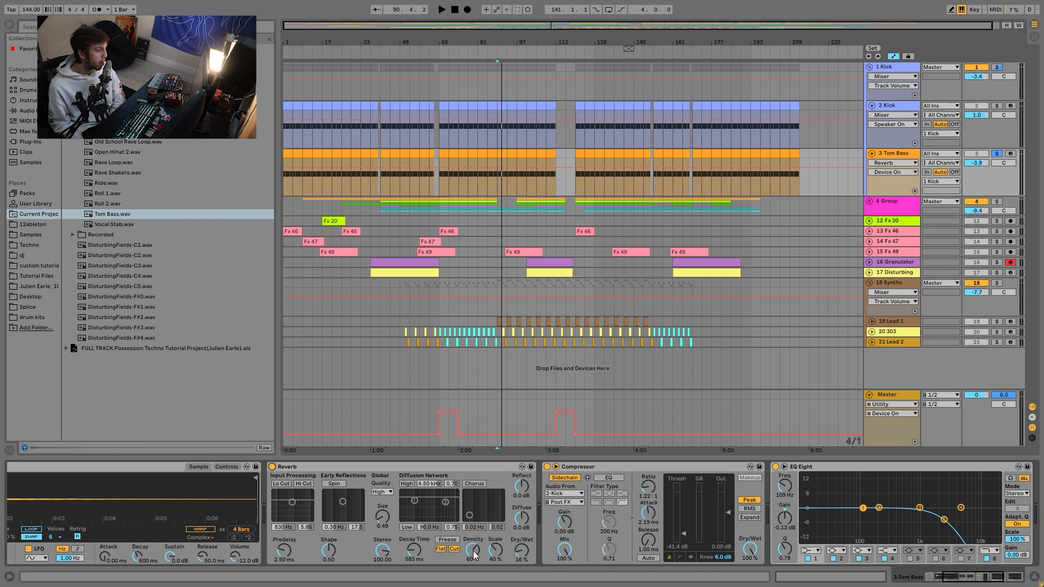
key(space)
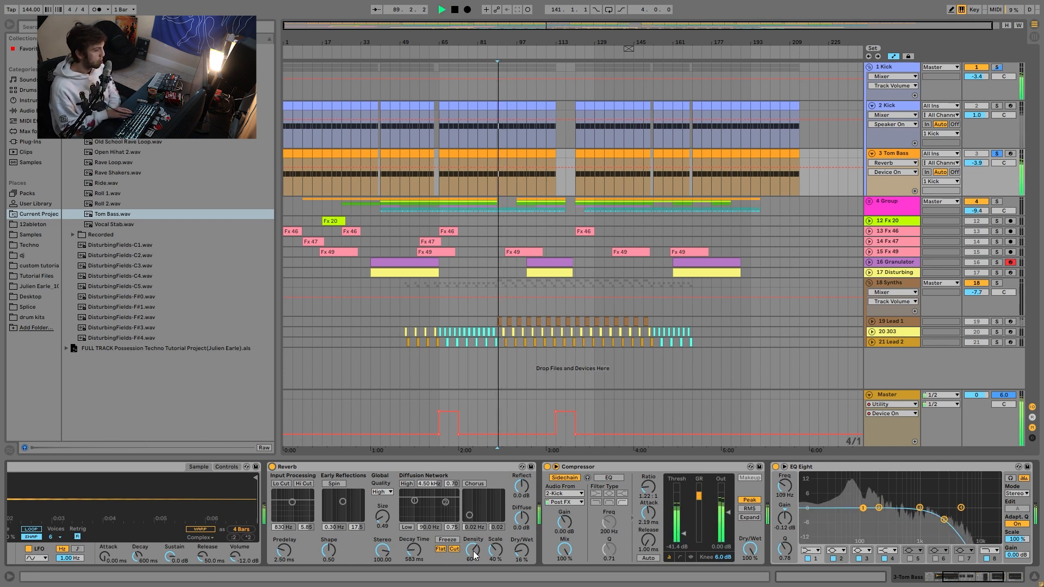
key(space)
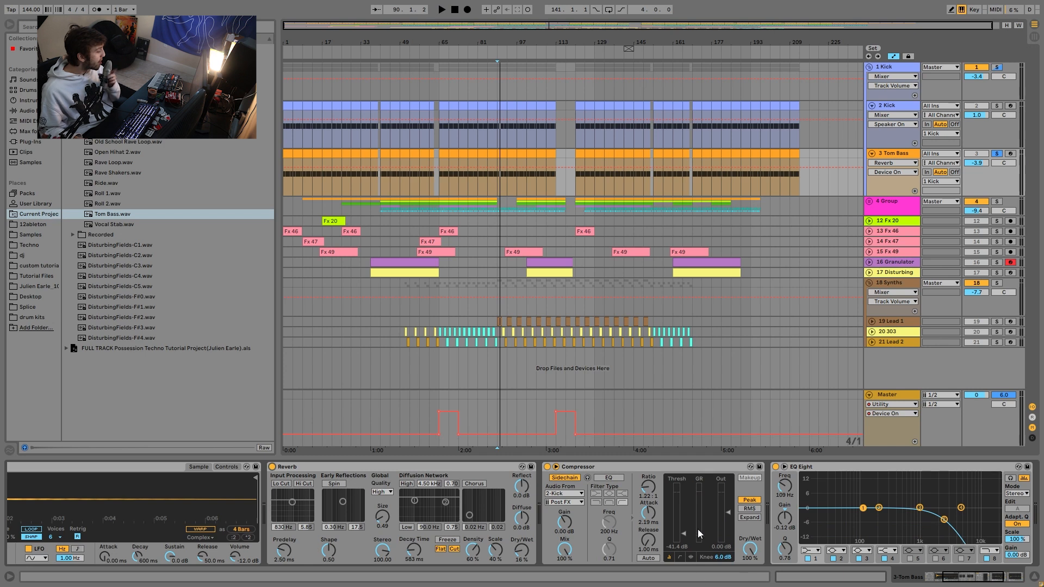
Play the Tom Bass and bypass and re-enable its sidechain Compressor to compare the sound
key(space)
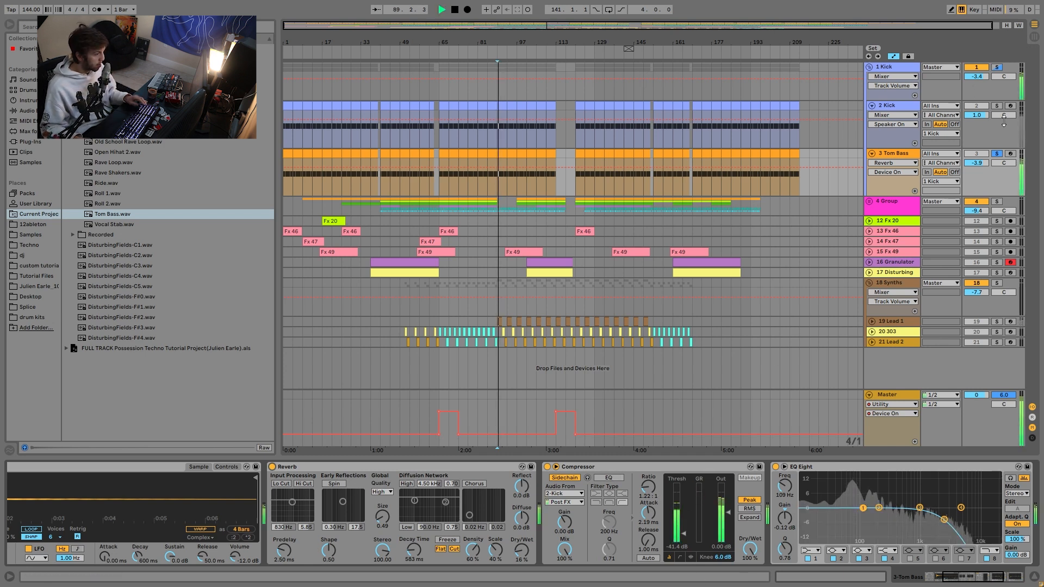
key(space)
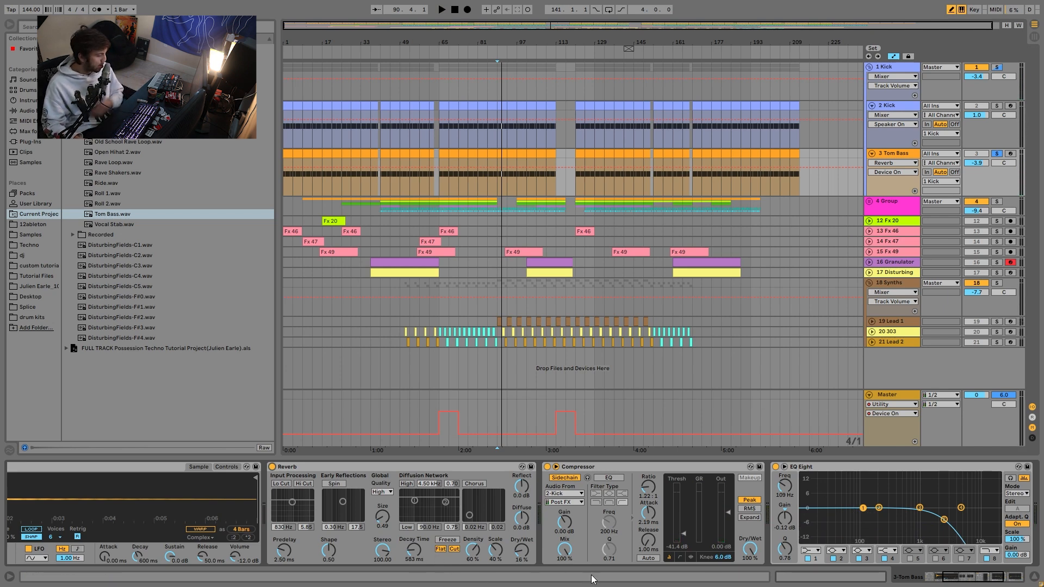
key(space)
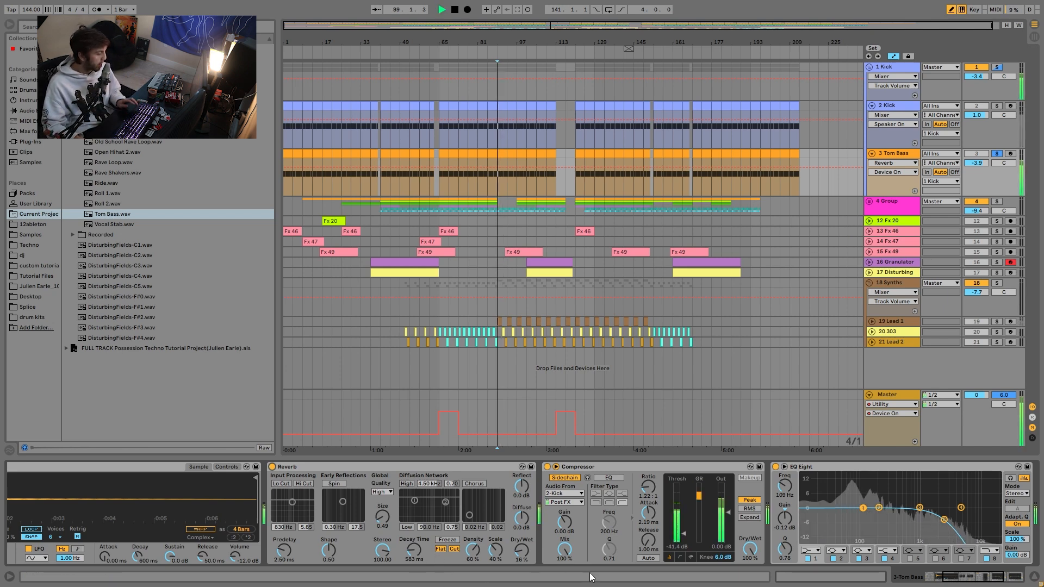
click(547, 467)
click(547, 467)
key(space)
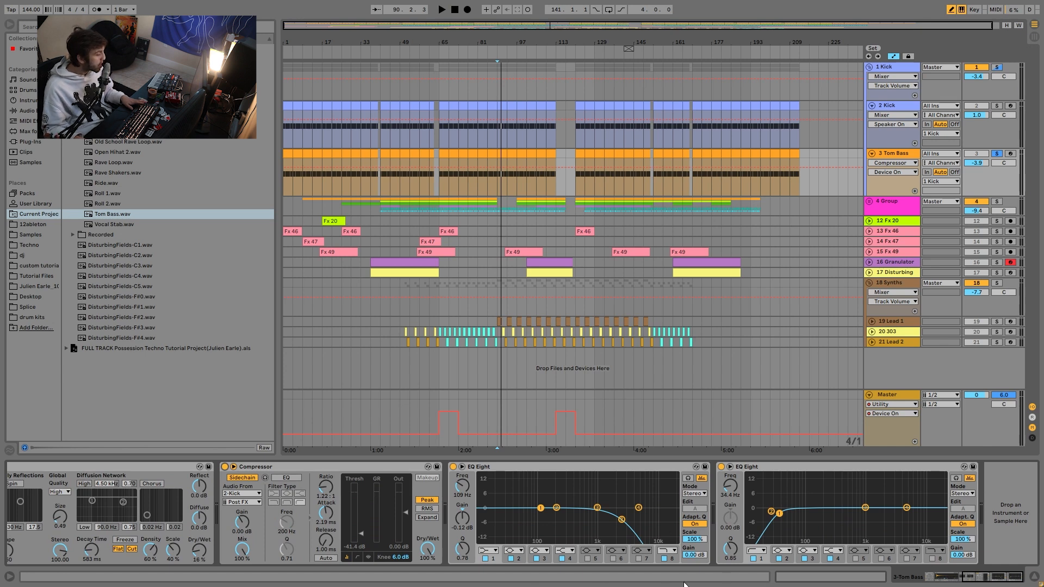
Compare the Tom Bass with the high-cutting EQ Eight after the Compressor switched off and on during playback
key(space)
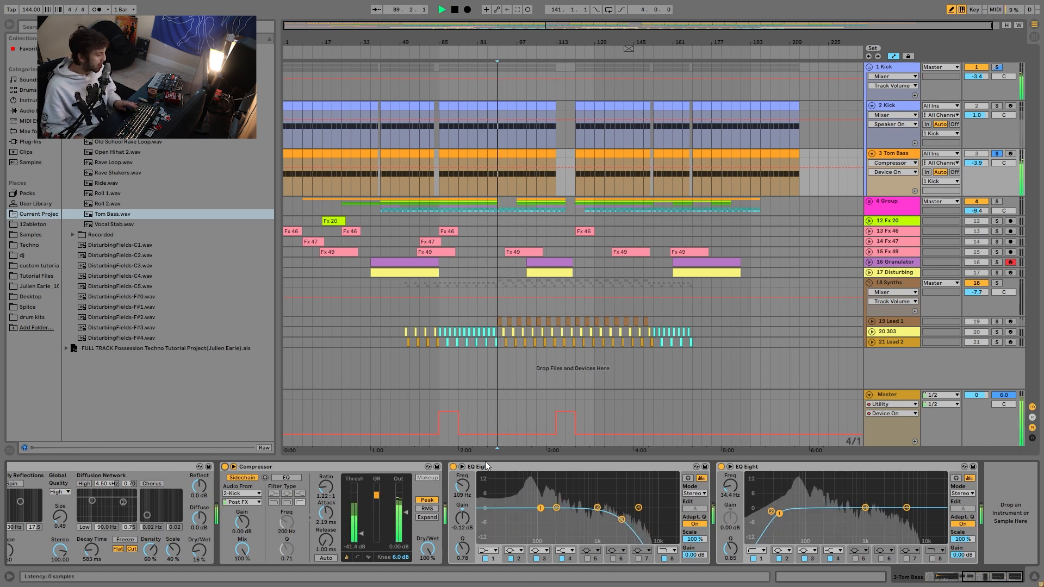
click(452, 467)
click(453, 467)
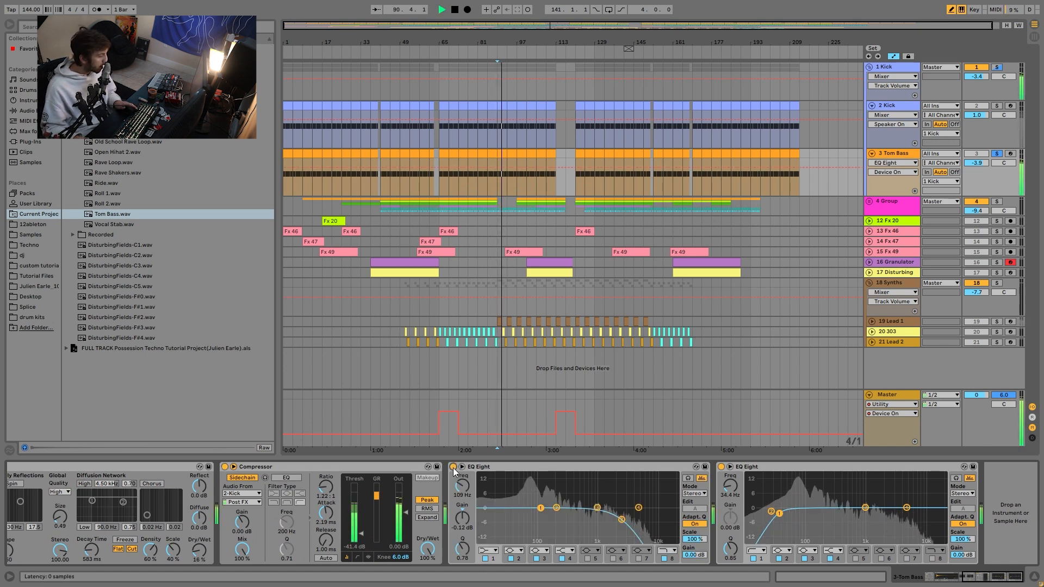
key(space)
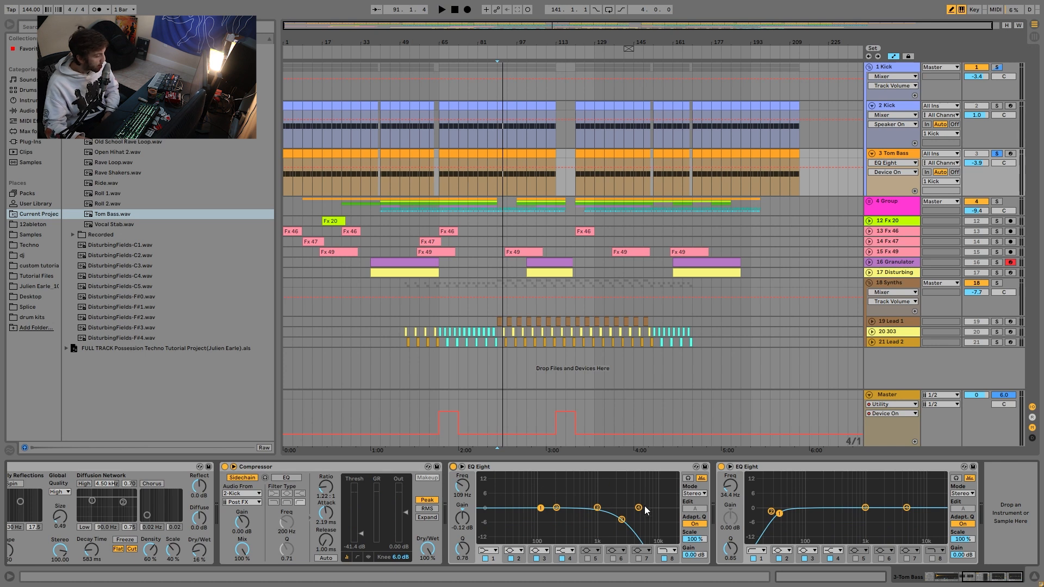
click(453, 469)
key(space)
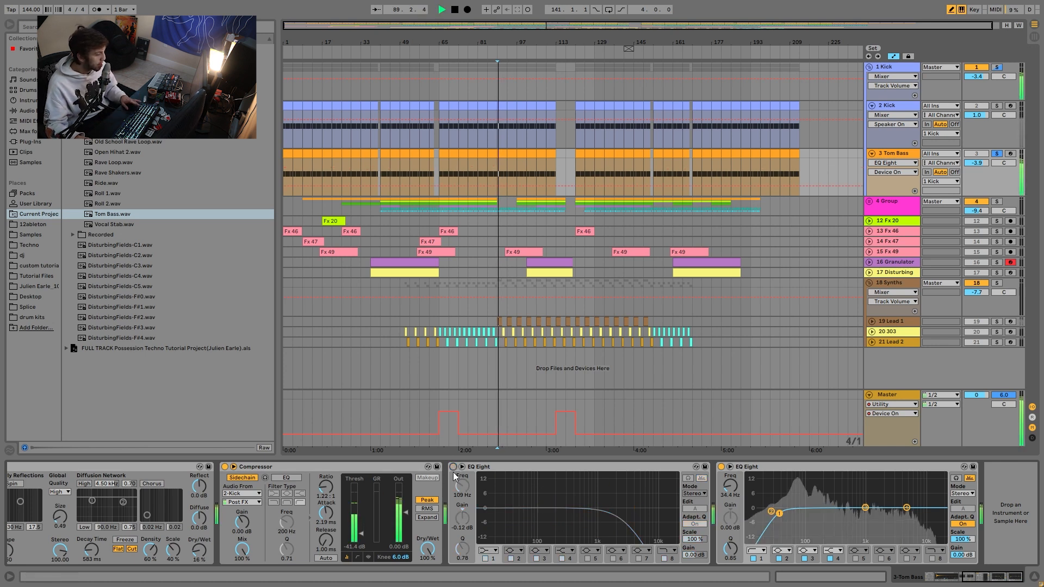
click(453, 466)
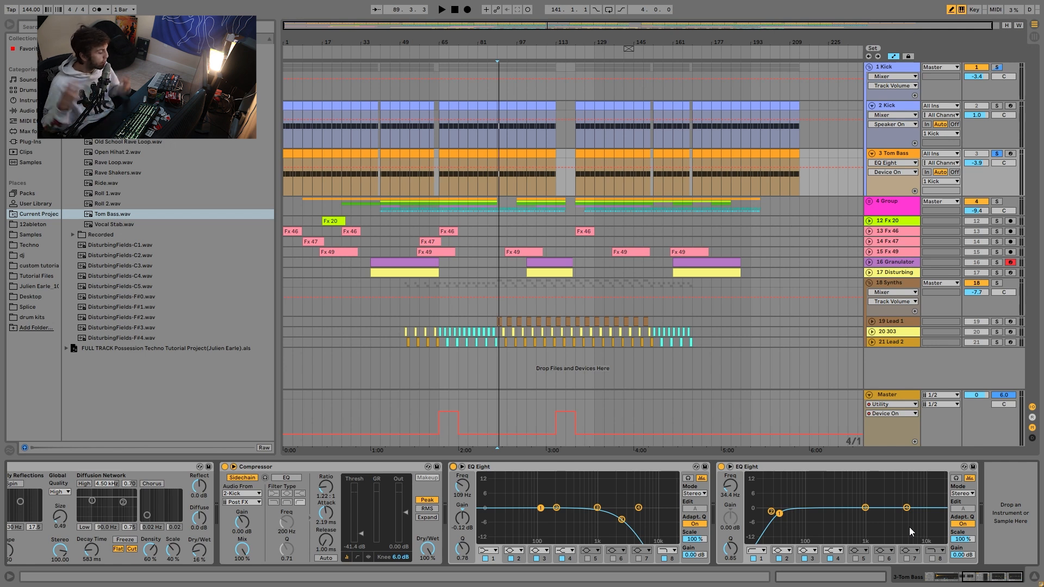
Compare the Tom Bass with its last EQ Eight, the low cut, bypassed and re-enabled during playback
click(721, 467)
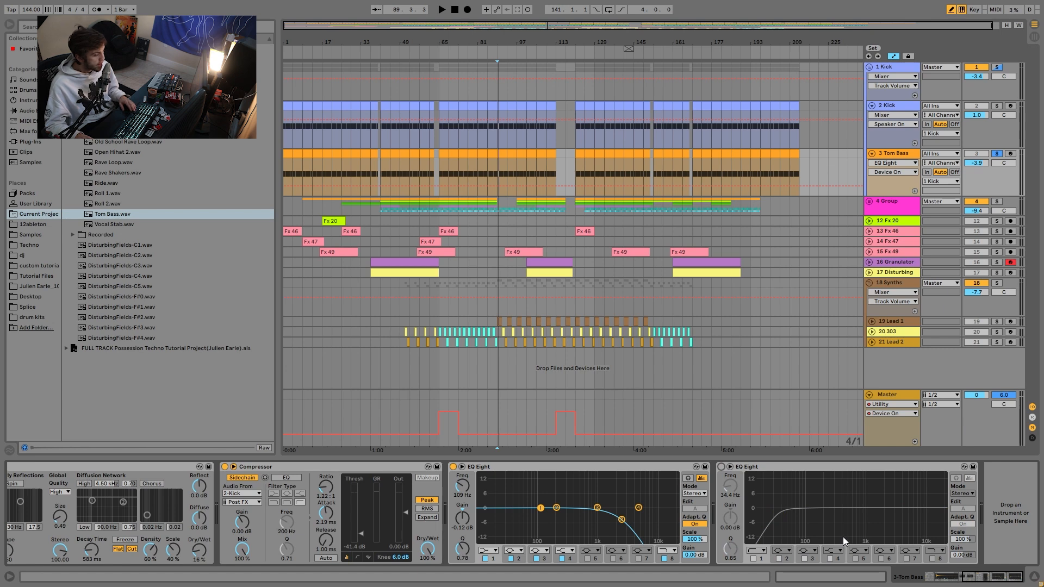
key(space)
key(0)
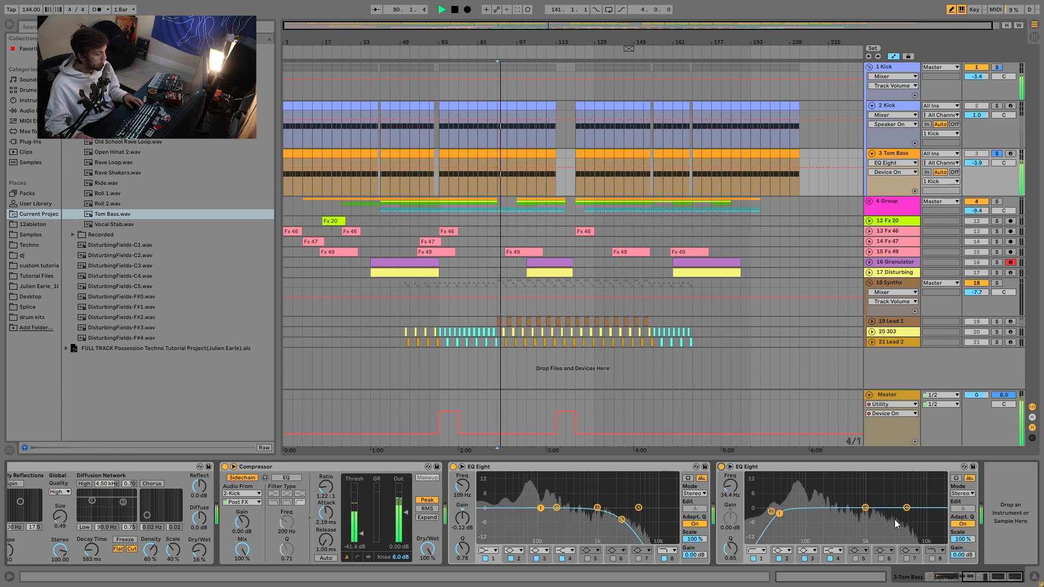
Solo the whole 1 Kick group, fold the Master track, and play the kick and Tom Bass together
click(997, 67)
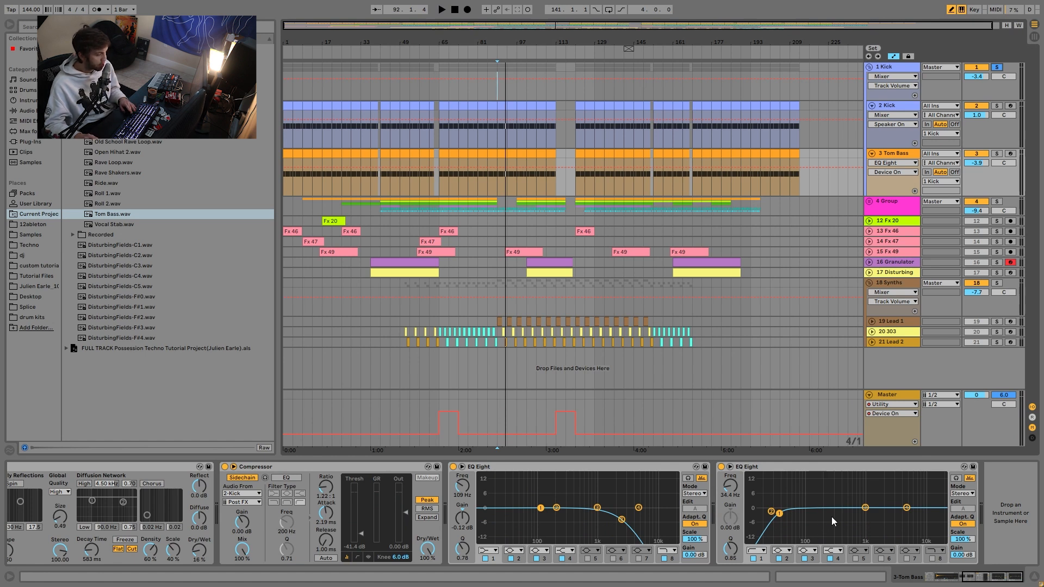
click(868, 394)
key(space)
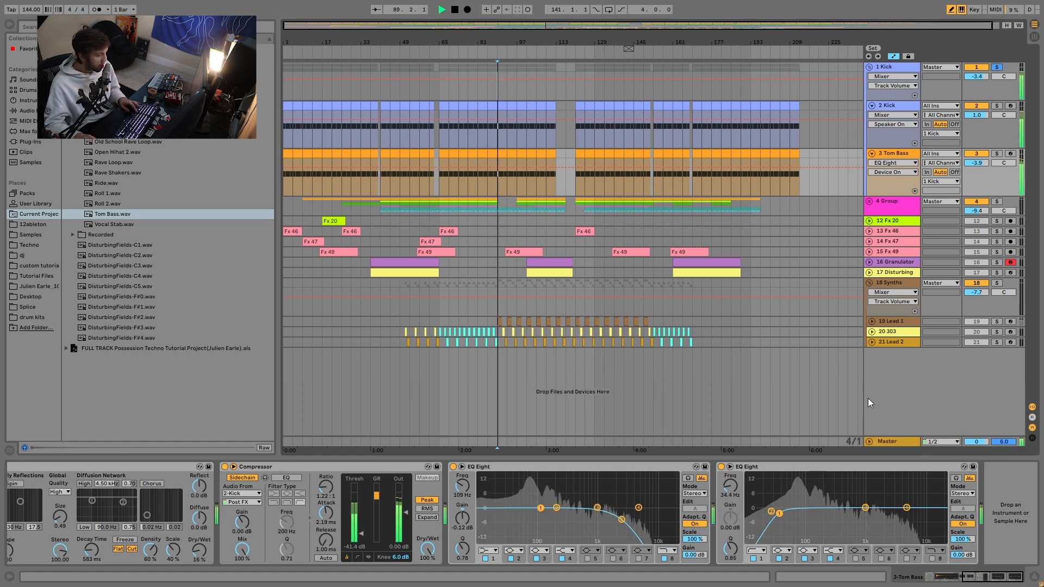
key(space)
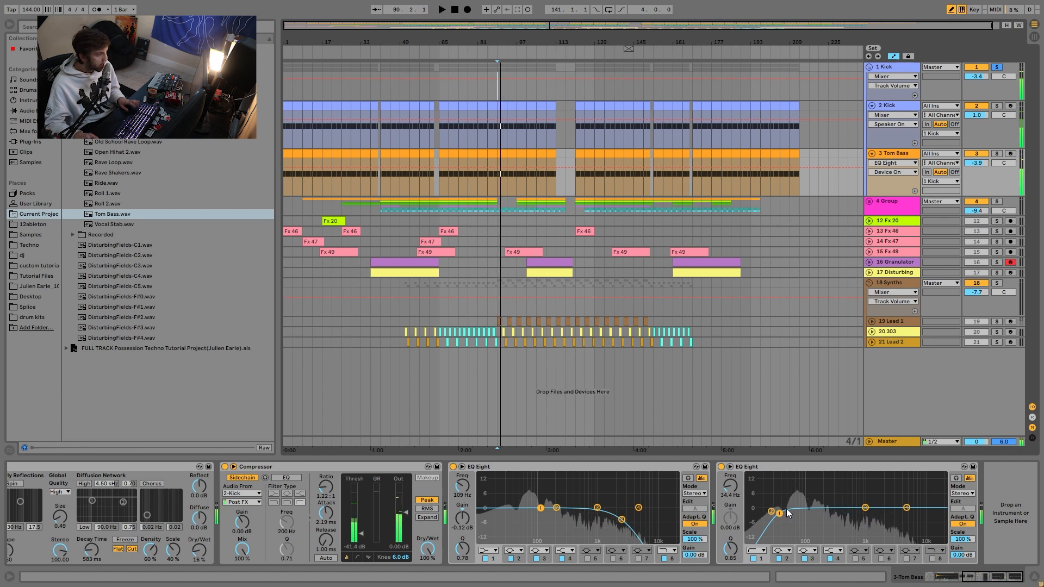
Display the frequency automation of the second Auto Filter on the 1 Kick group
click(908, 71)
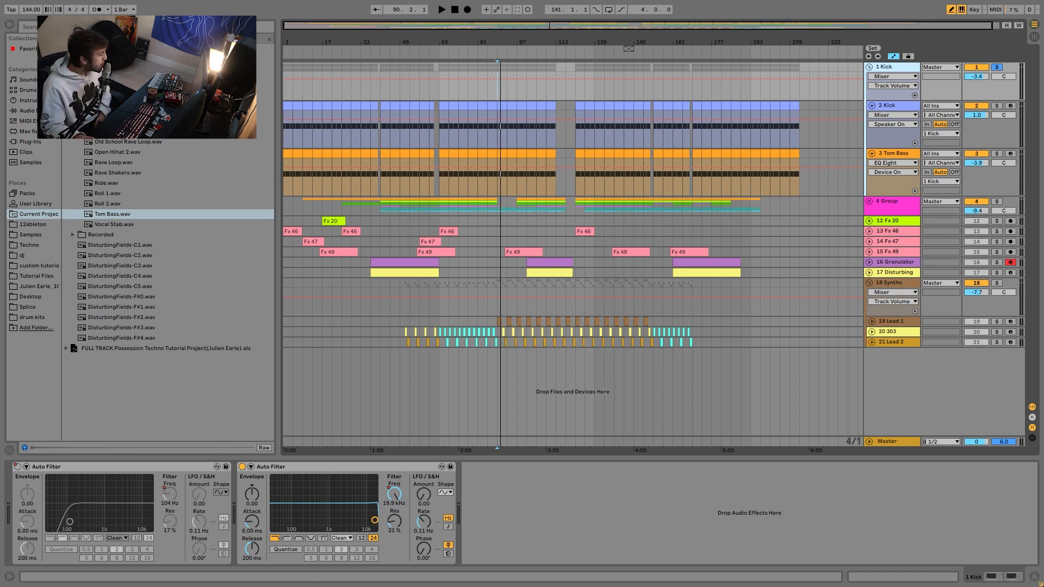
click(395, 496)
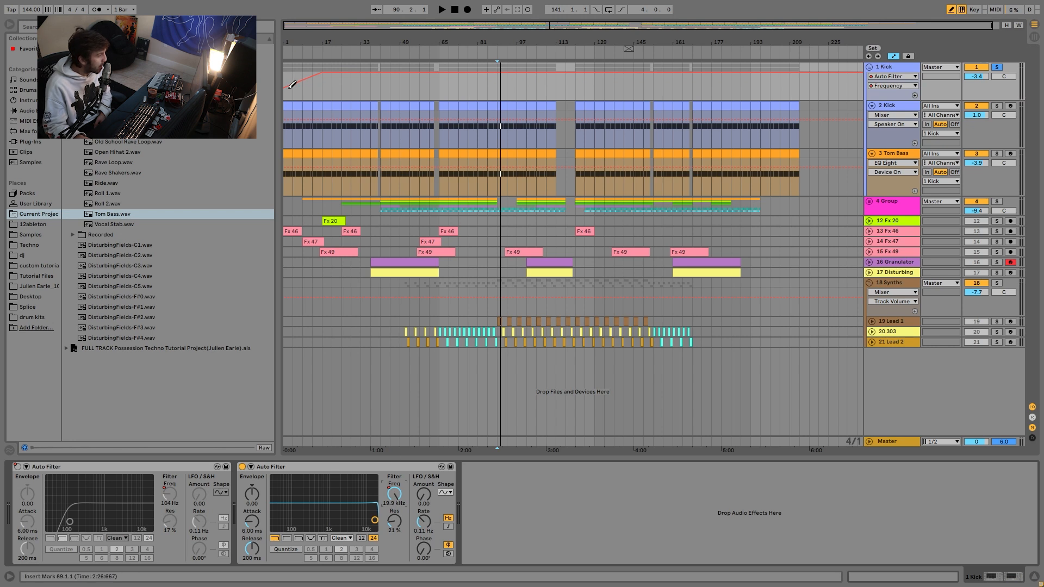
Play the 1 Kick group from the start of the track and from about bar 13 to hear the filter sweep
click(284, 86)
key(space)
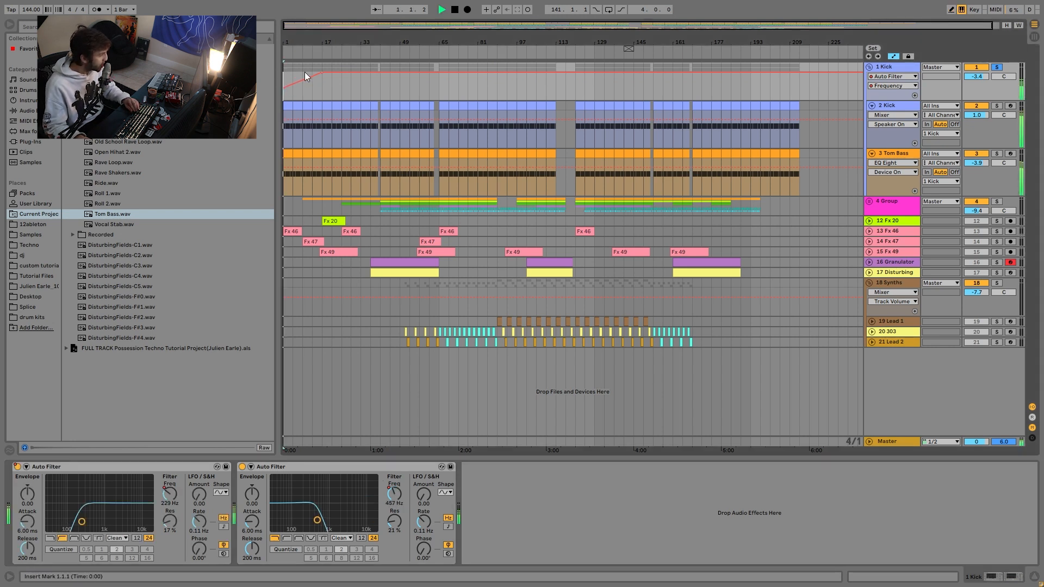
click(313, 88)
key(space)
key(space)
key(space)
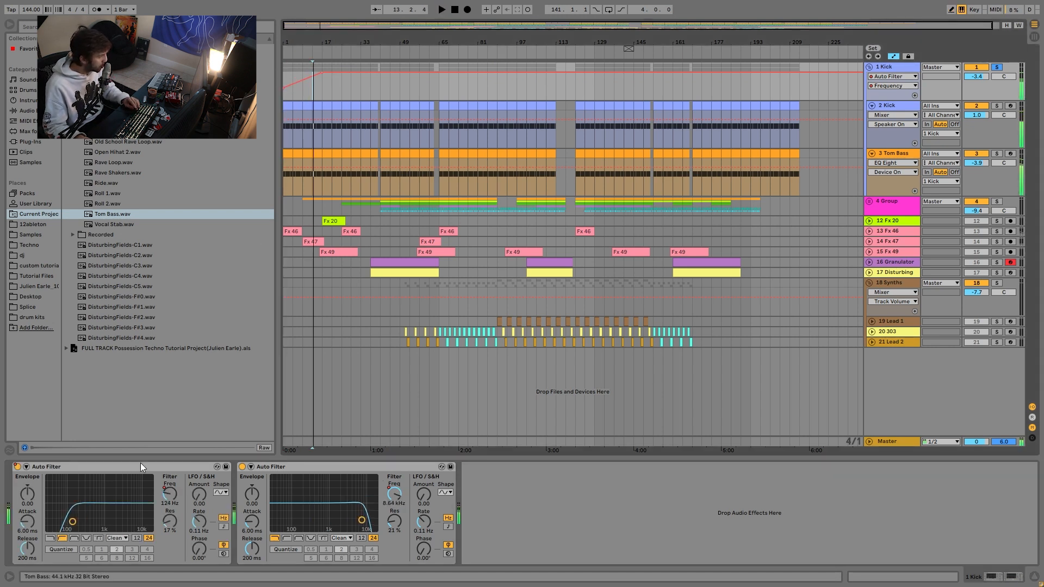
Display the first Auto Filter's Device On automation and its Frequency automation, and play the 1 Kick group from bar 109
right_click(17, 466)
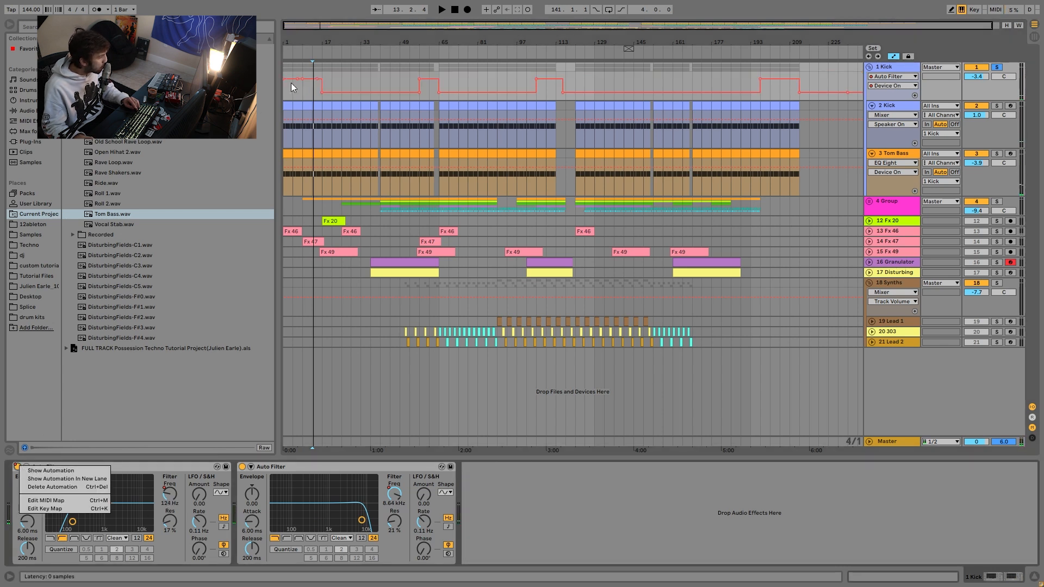
click(173, 501)
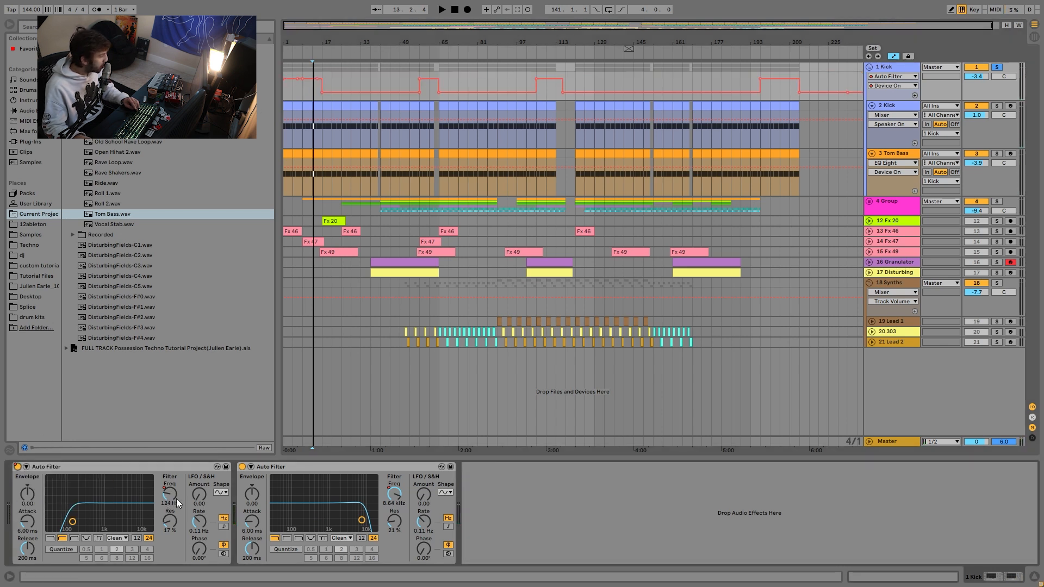
click(546, 86)
key(space)
key(space)
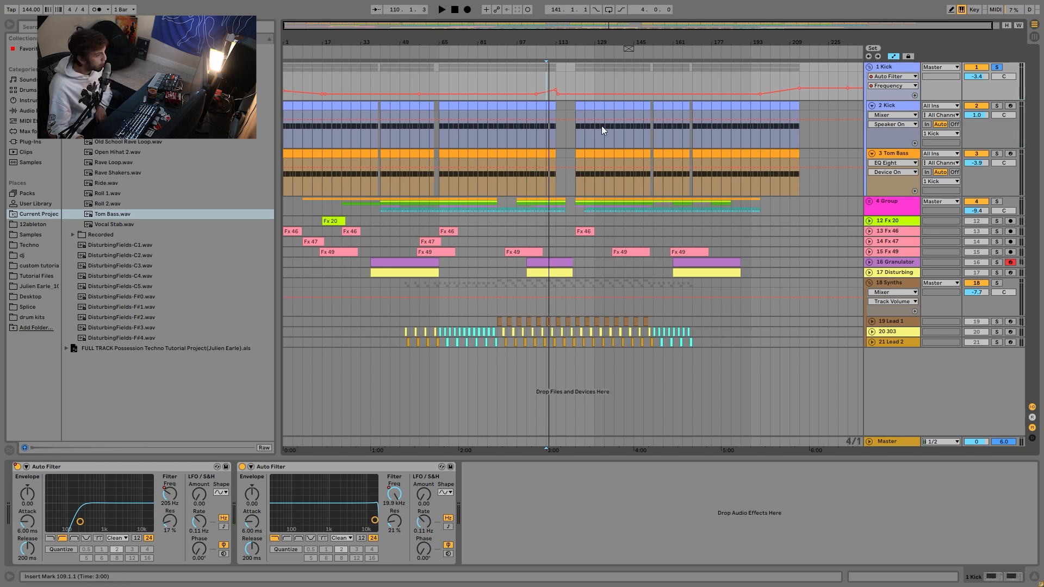
Select the first Auto Filter's frequency automation at the outro and the intro, and play the 1 Kick group from bar 45
drag(779, 81, 799, 82)
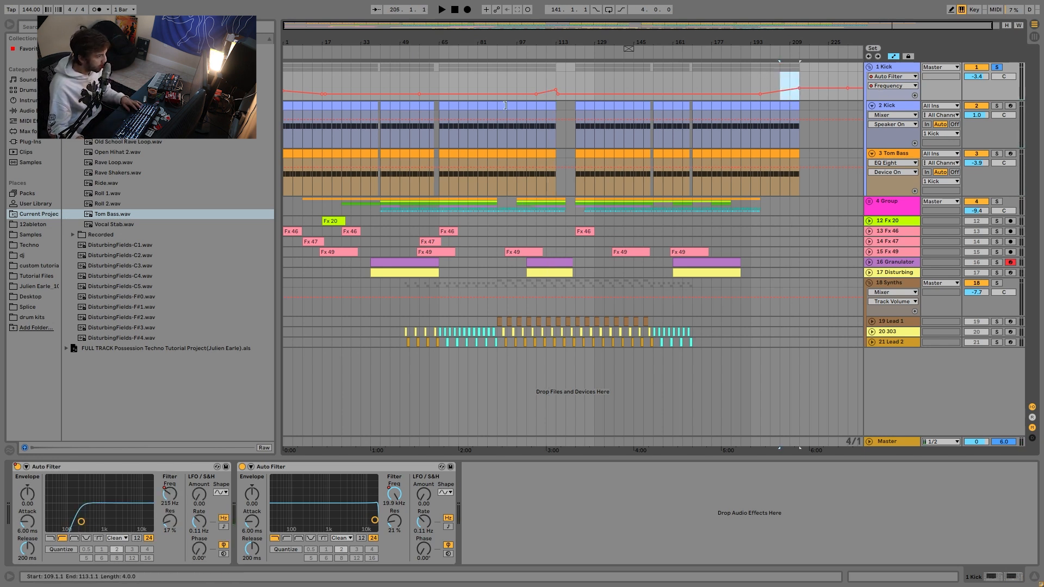
drag(315, 77, 283, 81)
click(389, 79)
key(space)
key(space)
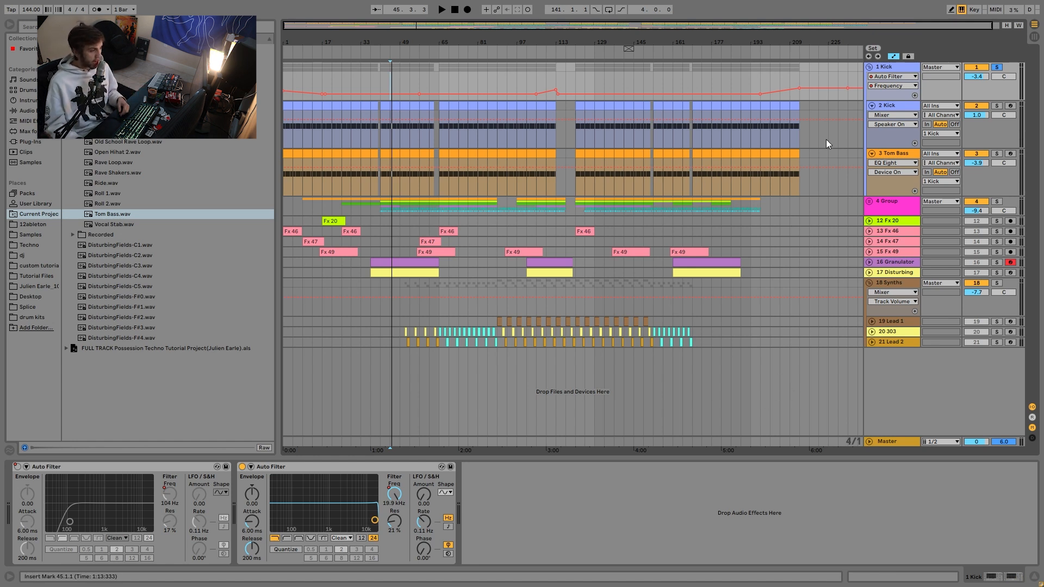
key(space)
key(space)
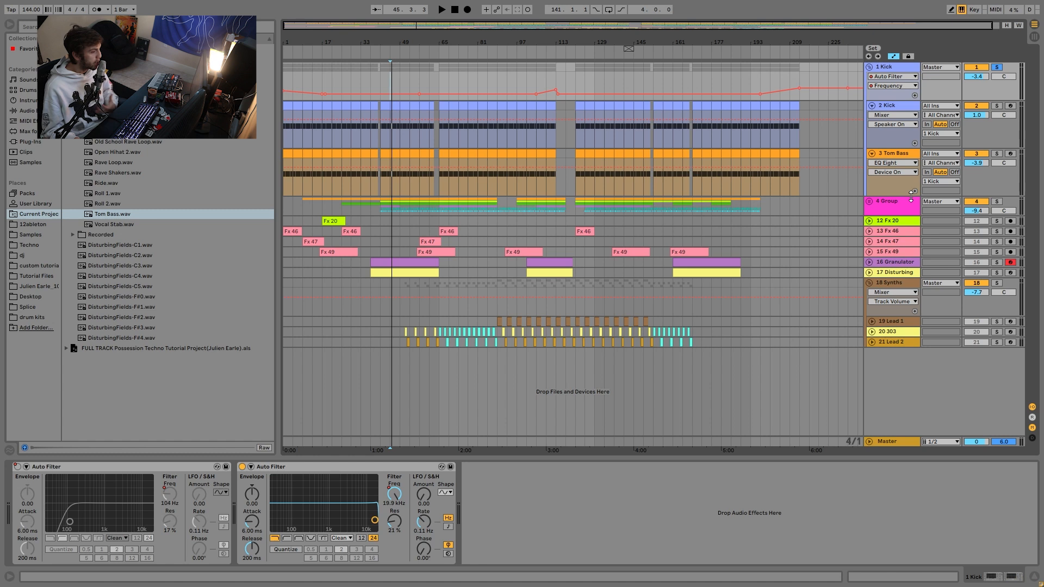
Unfold the 4 Group to show its percussion tracks while playing from bar 45
key(space)
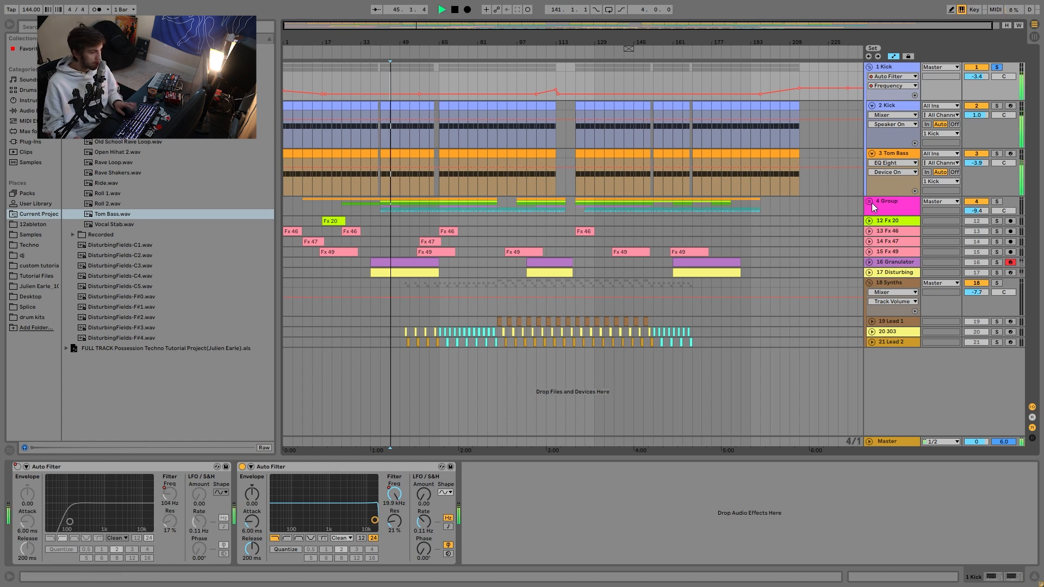
click(869, 202)
scroll(996, 233, down, 2)
key(space)
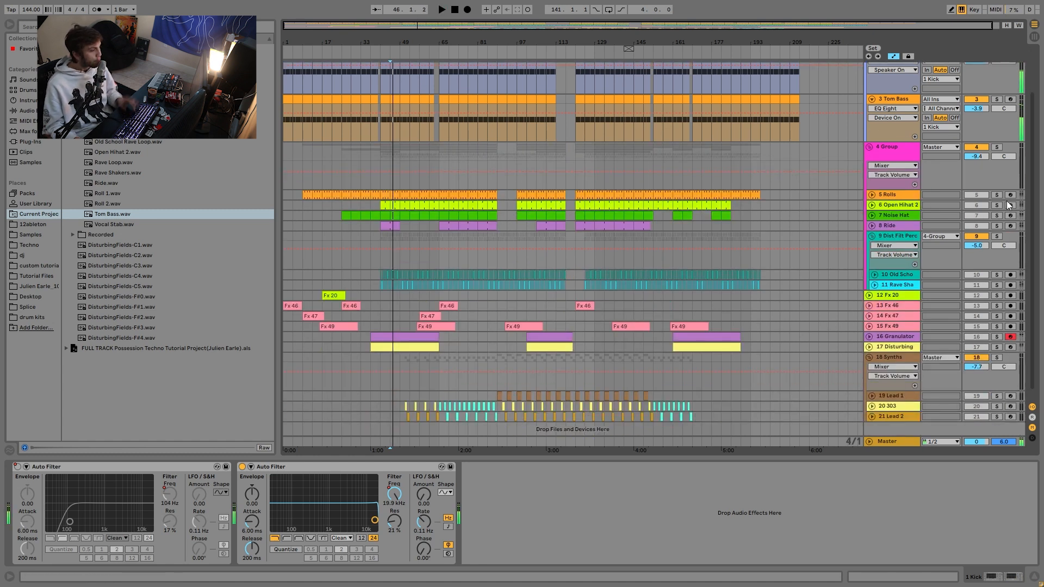
Solo the 4 Group, play it from bar 45 and fold its Dist Filt Perc subgroup
click(998, 148)
key(space)
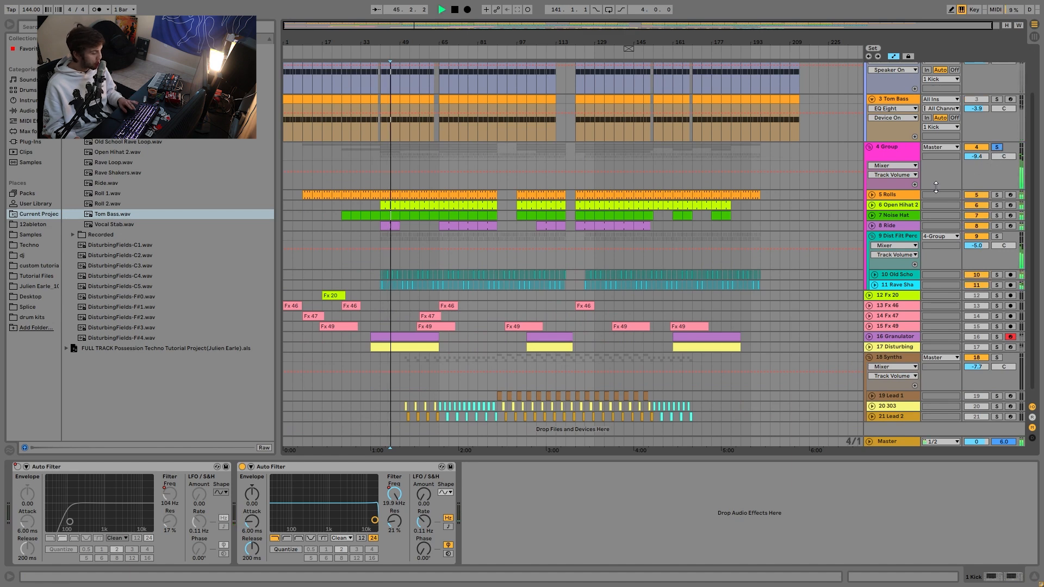
click(872, 236)
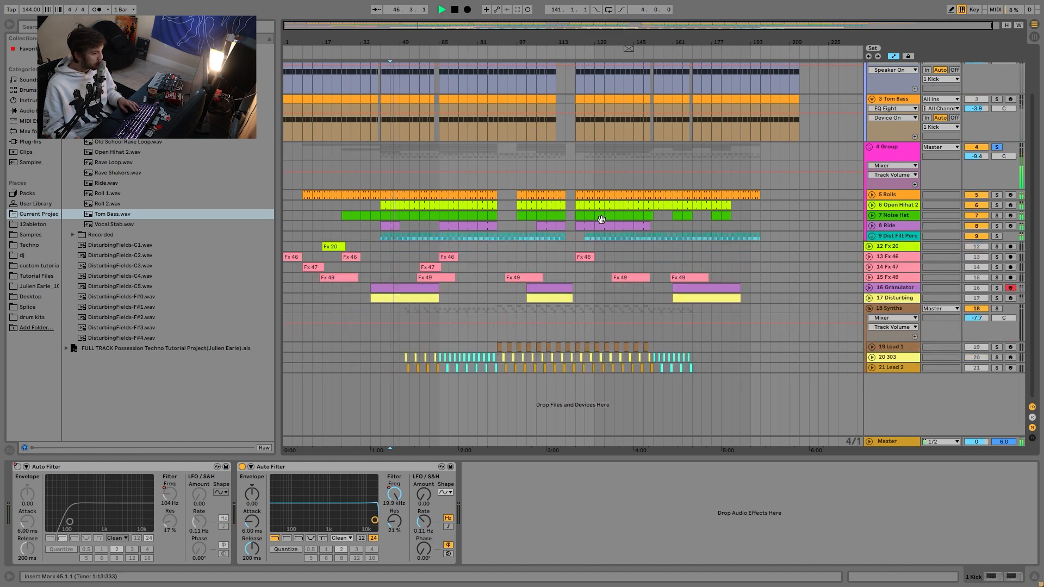
key(space)
Loop the four bars from bar 97 on the Dist Filt Perc subgroup and play the soloed percussion
click(533, 236)
click(523, 237)
key(space)
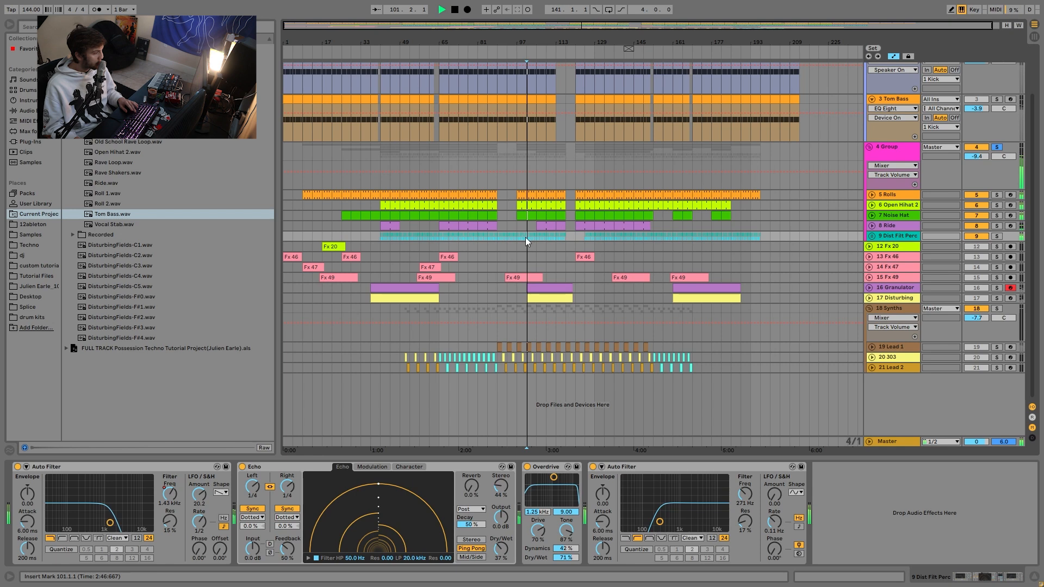
drag(519, 236, 528, 236)
key(ctrl+l)
key(space)
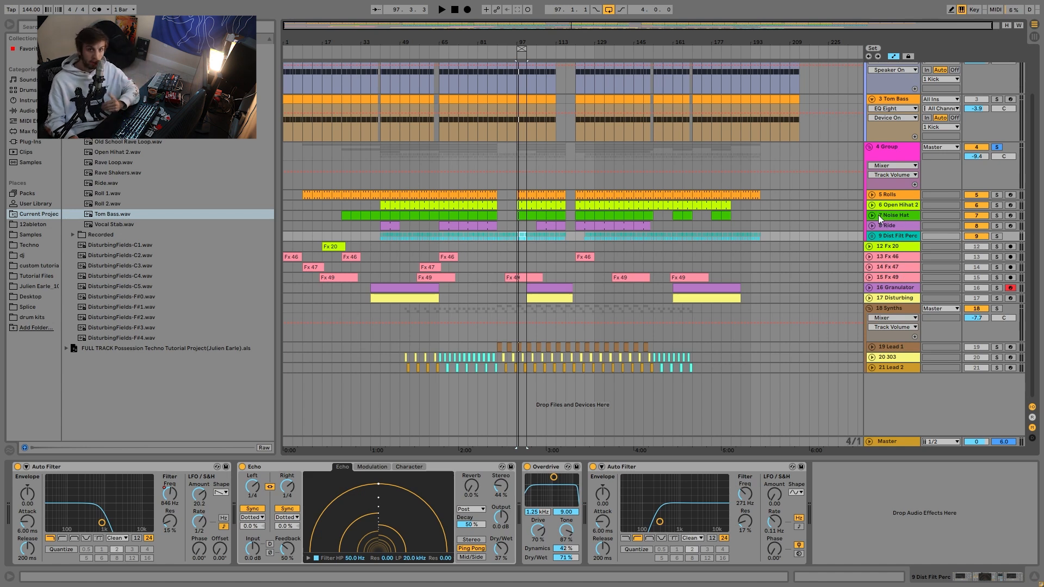
Solo the Noise Hat and Open Hihat 2 tracks, unfold the Noise Hat and play the loop while viewing their devices
ctrl+click(994, 216)
key(space)
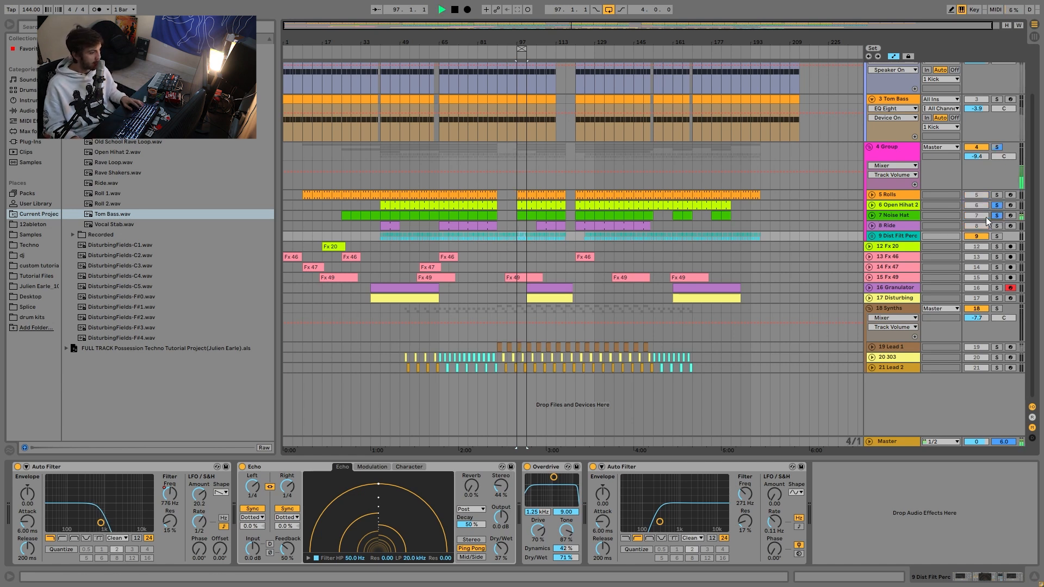
click(873, 216)
click(889, 217)
click(889, 204)
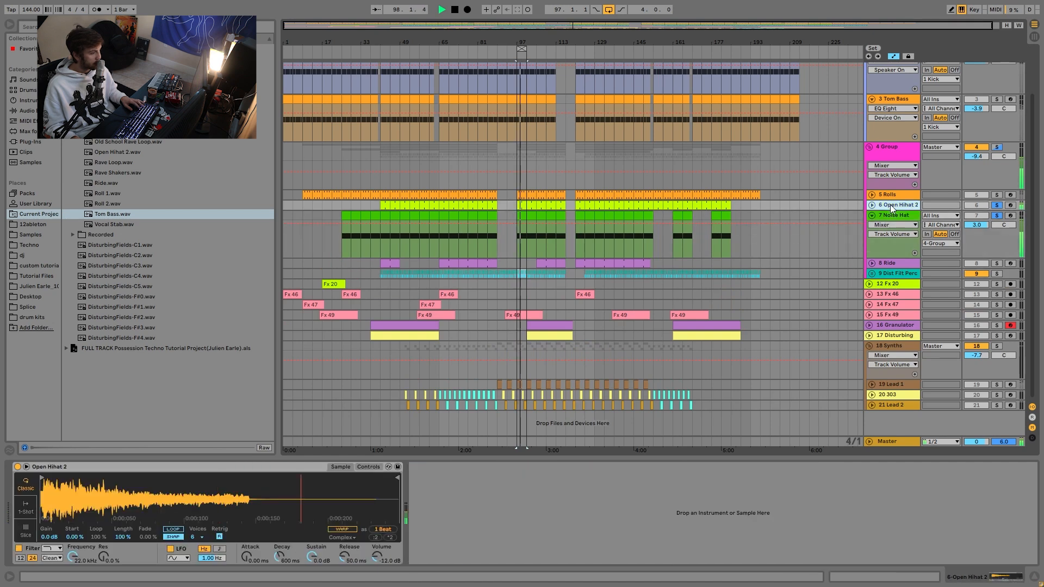
click(891, 210)
key(space)
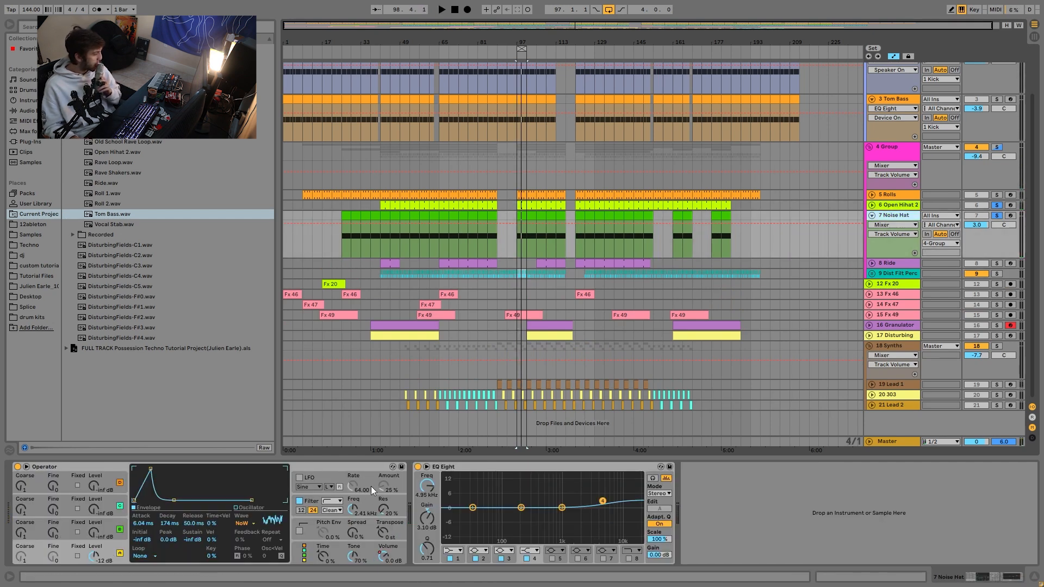
Play the loop with the Open Hihat 2 sample displayed, and display the Noise Hat's Operator and EQ Eight
click(904, 207)
key(space)
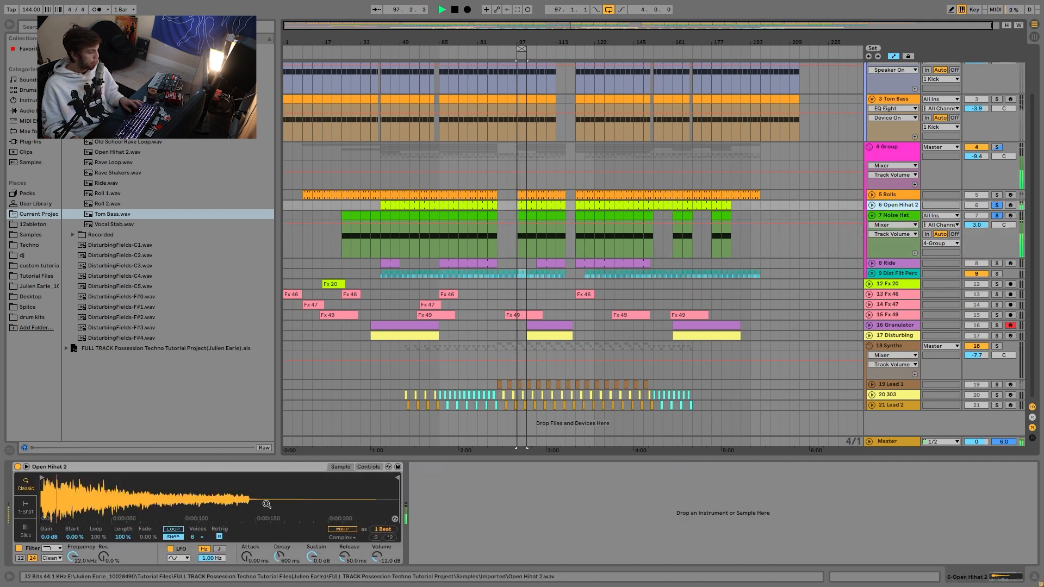
key(space)
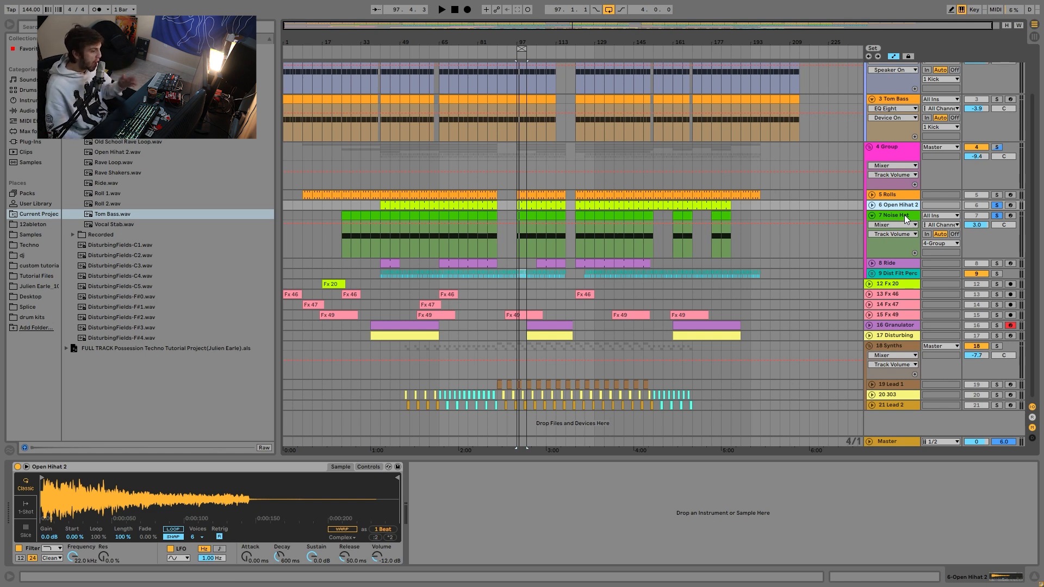
click(971, 246)
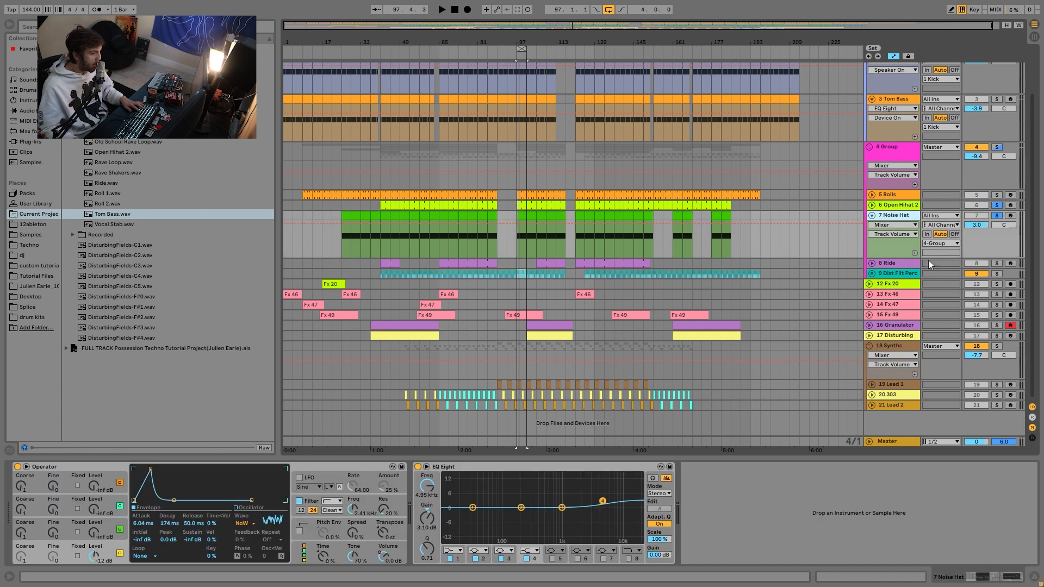
Add the Rolls track to the soloed hats and play the loop with its Drum Rack displayed
key(space)
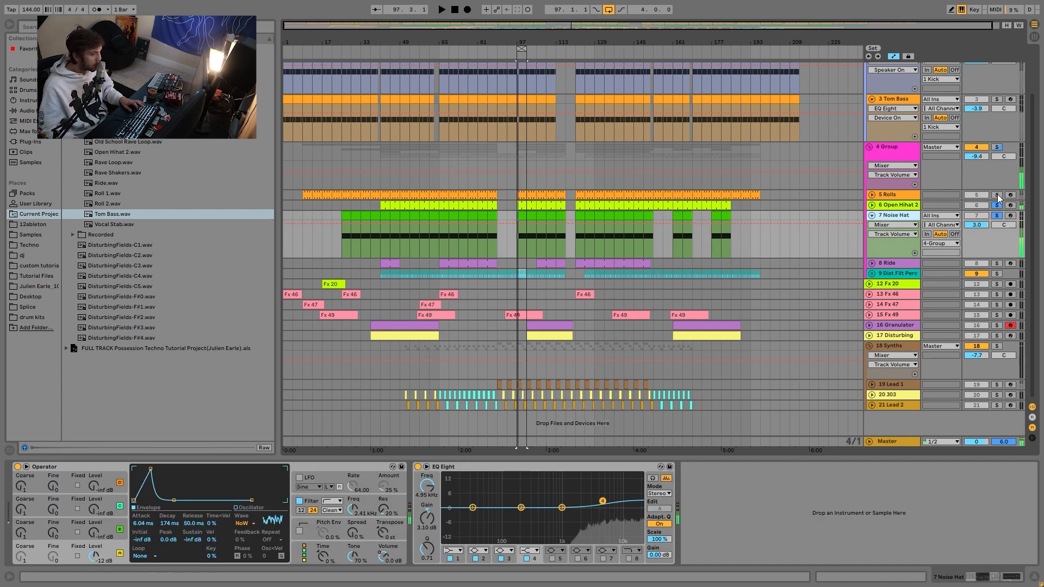
click(997, 194)
click(898, 194)
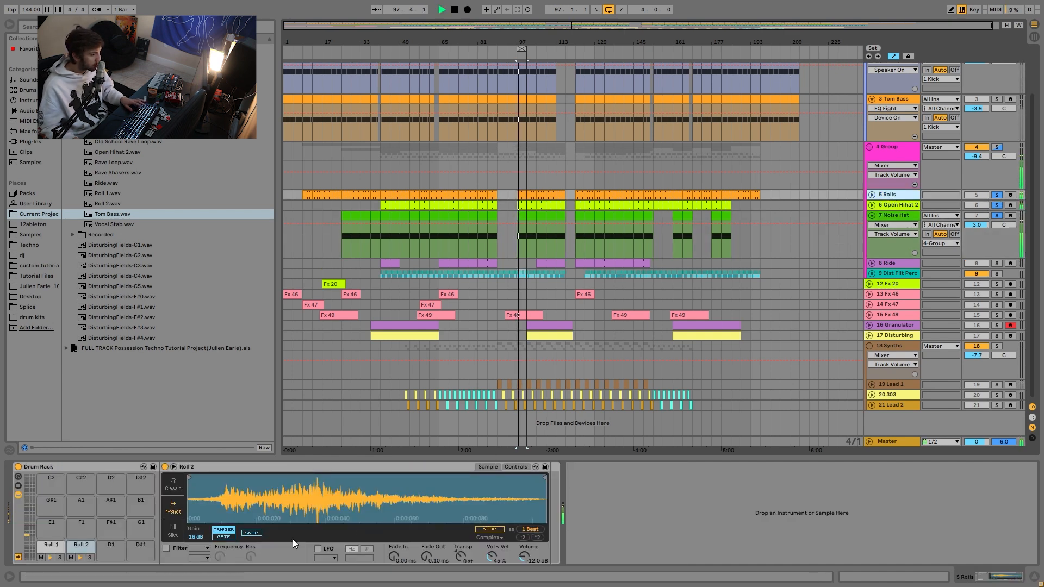
key(space)
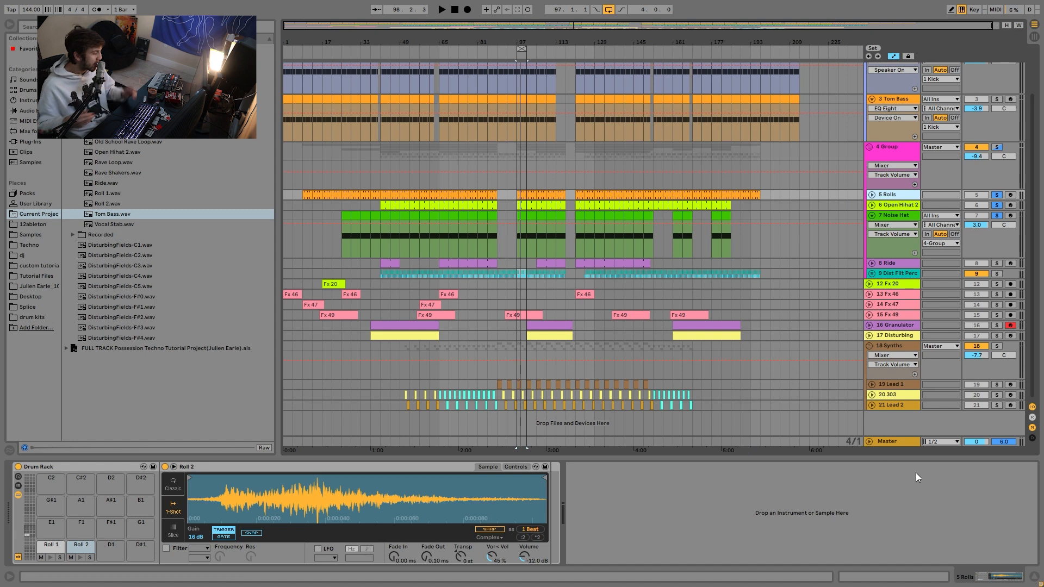
key(space)
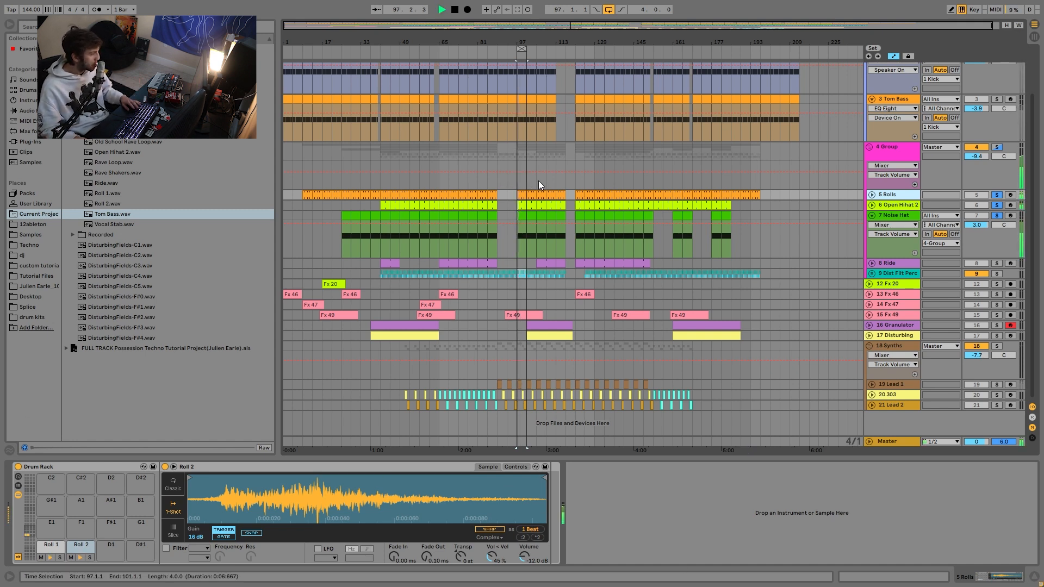
key(space)
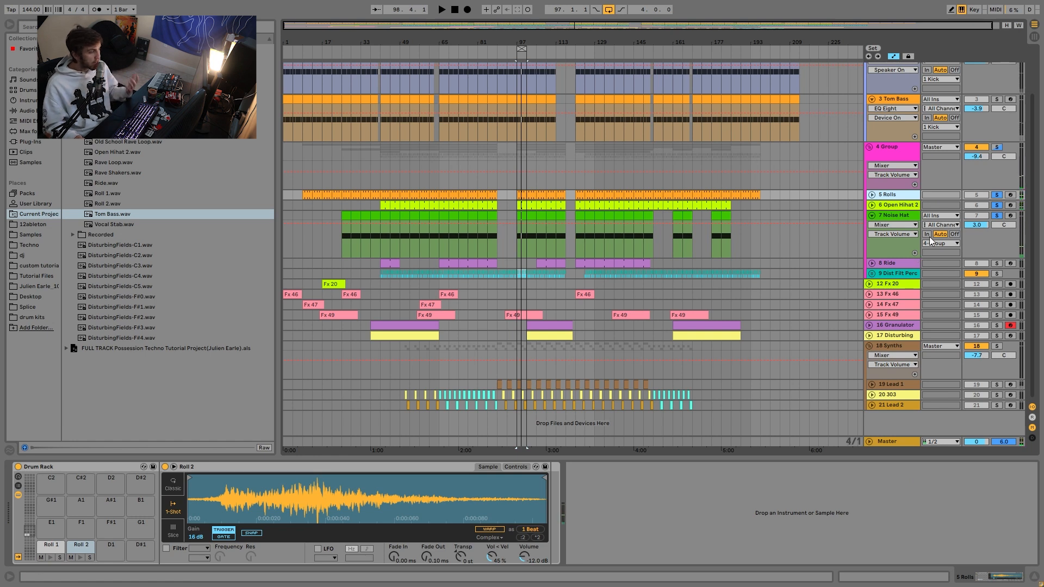
Clear the solos and play the looped section with all tracks together
click(990, 214)
key(space)
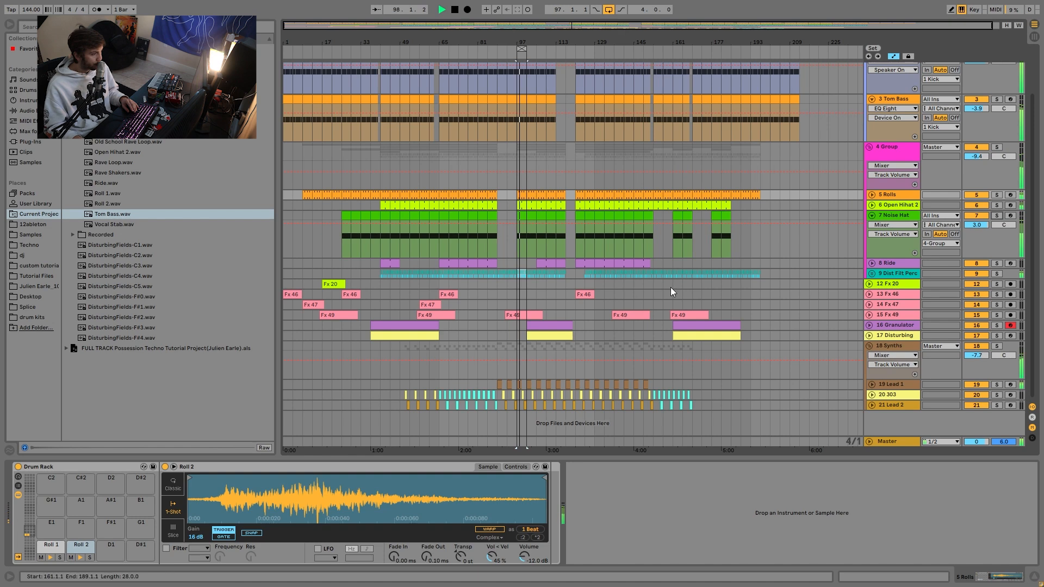
key(space)
scroll(834, 292, up, 2)
scroll(508, 396, down, 2)
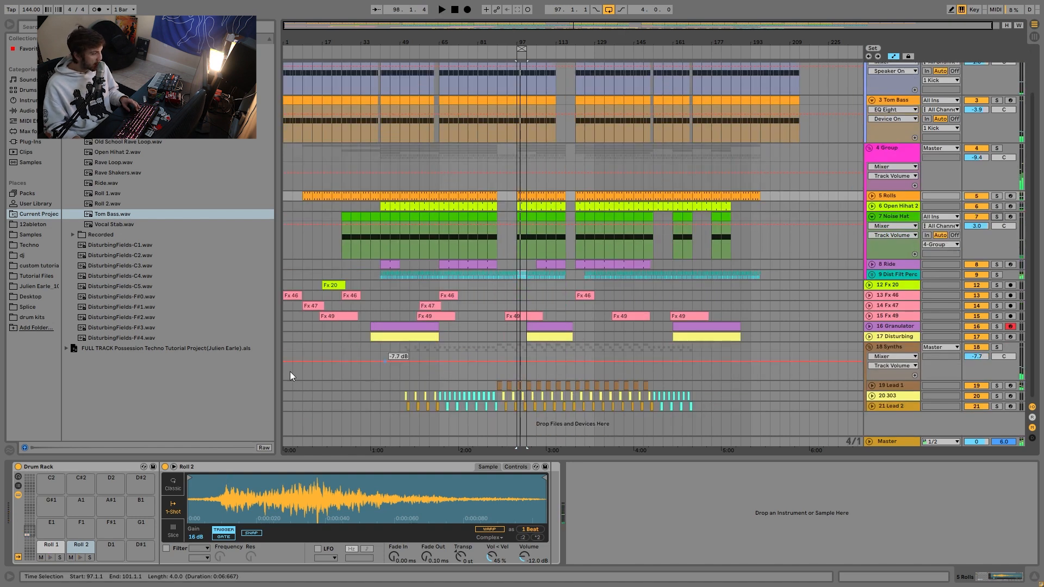
Play the full mix from bar 97 and from bar 125 with the 4 Group's EQ Eight displayed
key(space)
key(b)
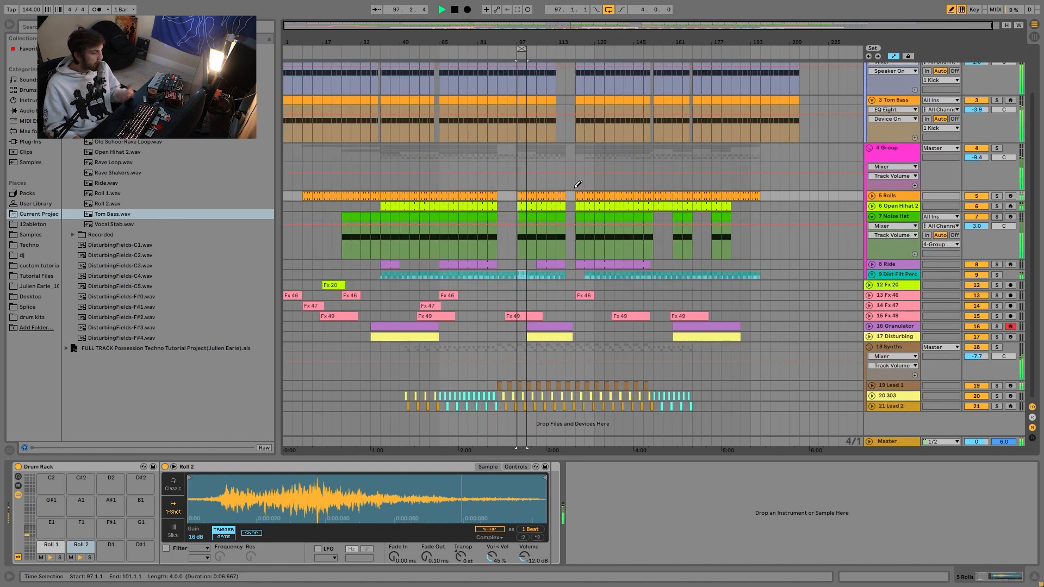
key(space)
key(b)
click(588, 175)
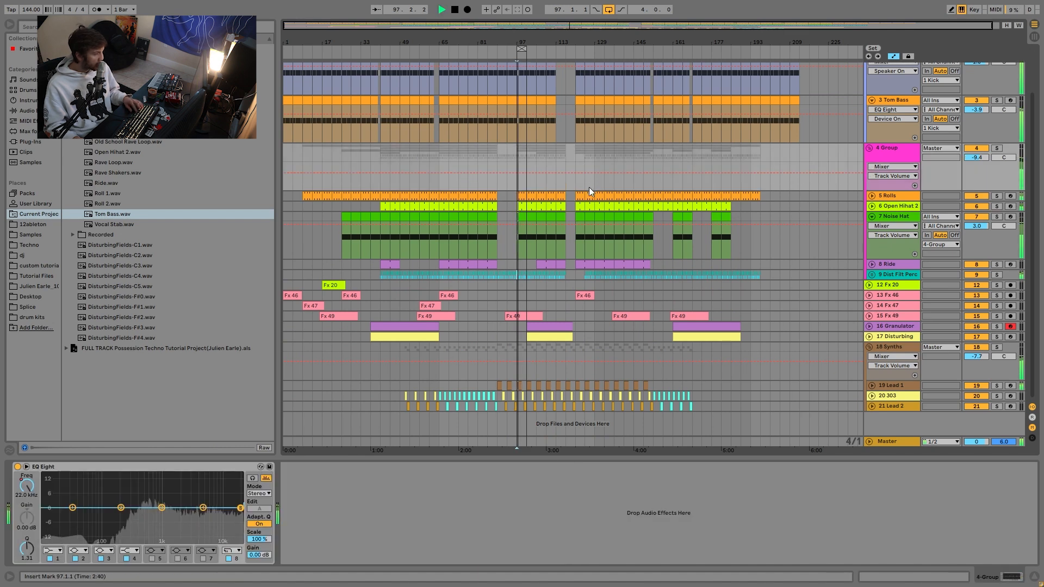
key(space)
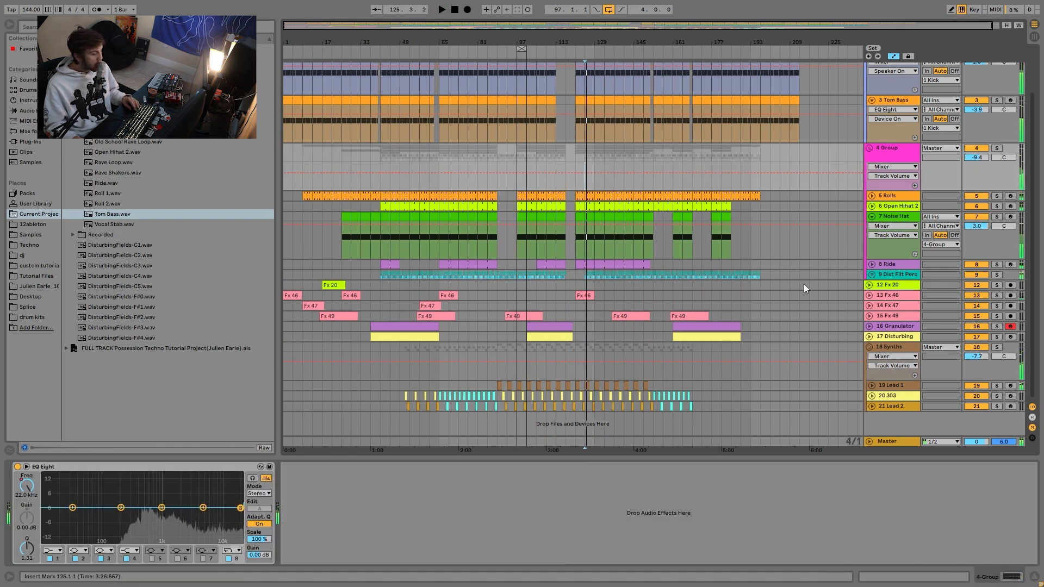
Display the Ride track's sample and check the Ride soloed and within the mix at bar 125
click(881, 267)
click(996, 264)
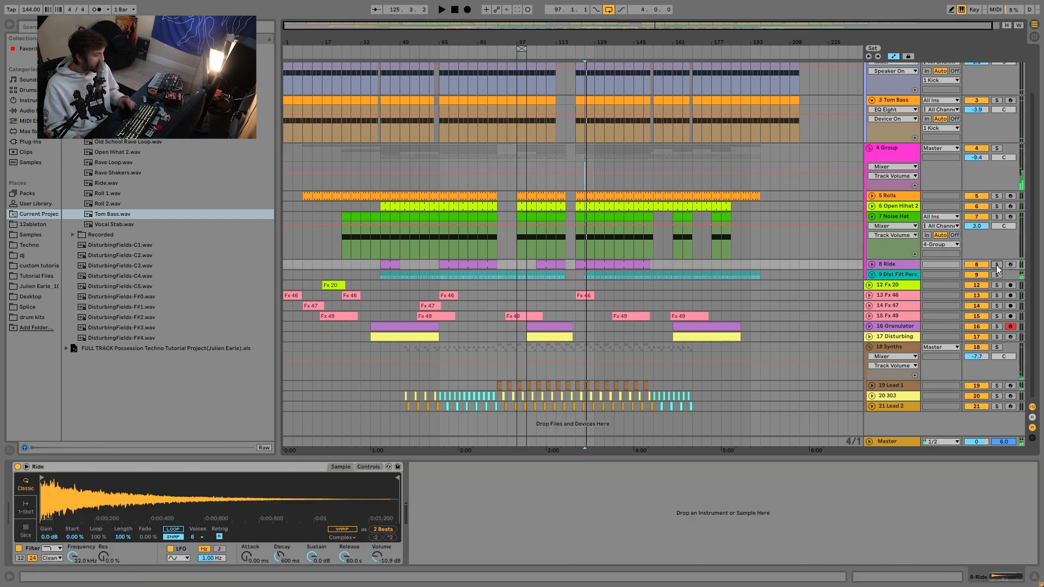
click(996, 264)
key(space)
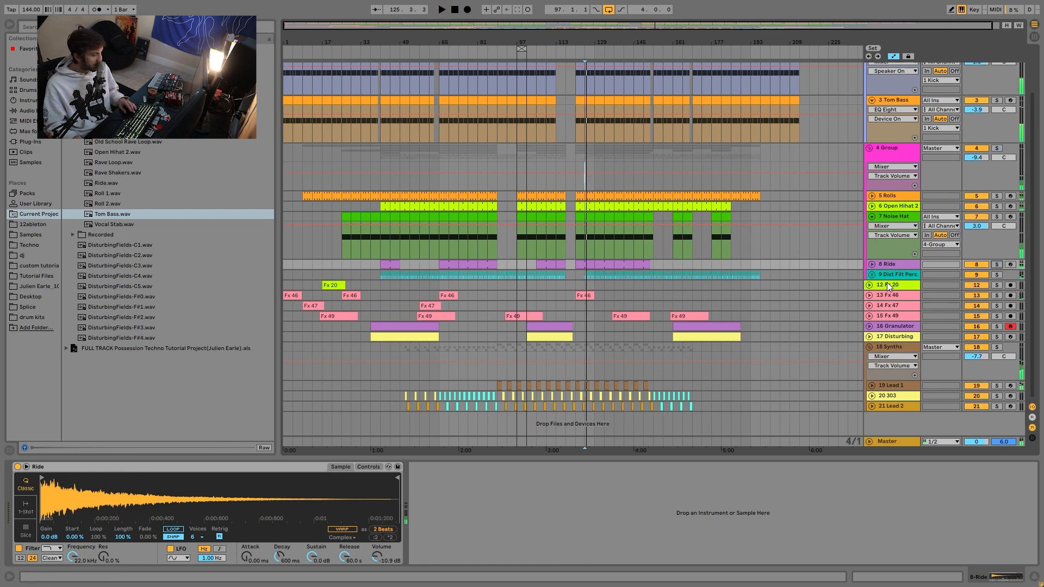
Unfold the Dist Filt Perc subgroup and solo it
click(870, 275)
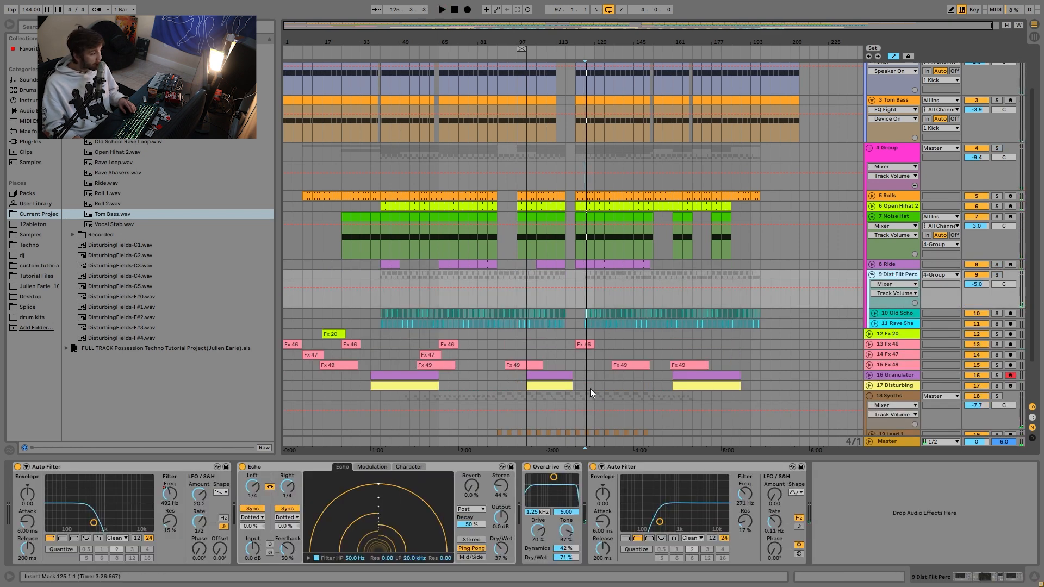
click(996, 274)
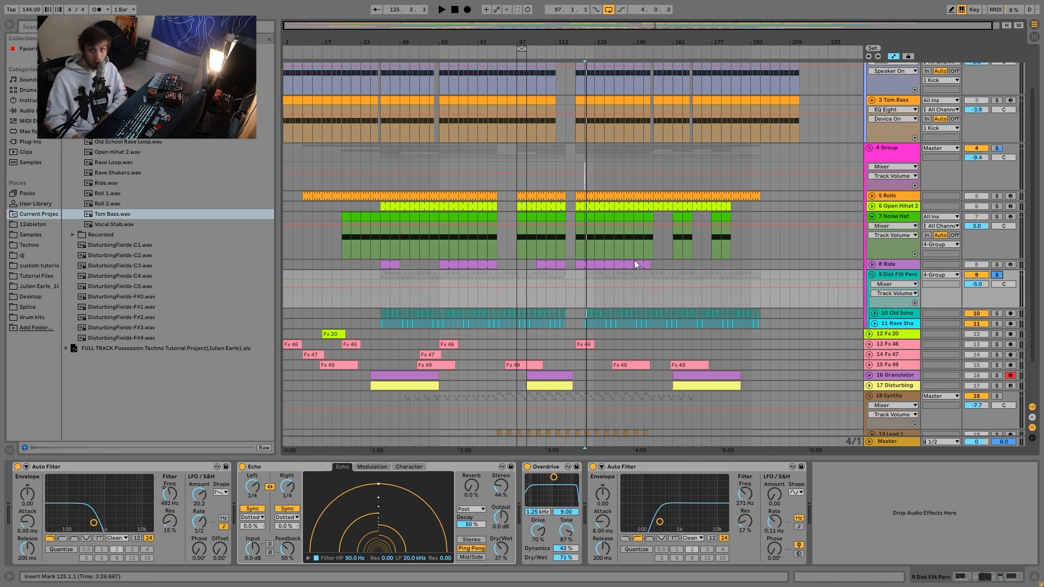
click(887, 196)
click(895, 264)
Compare playback with the Dist Filt Perc subgroup switched off and on, and play it soloed from bar 125
click(996, 274)
click(976, 275)
key(space)
click(976, 275)
click(996, 275)
click(892, 275)
key(space)
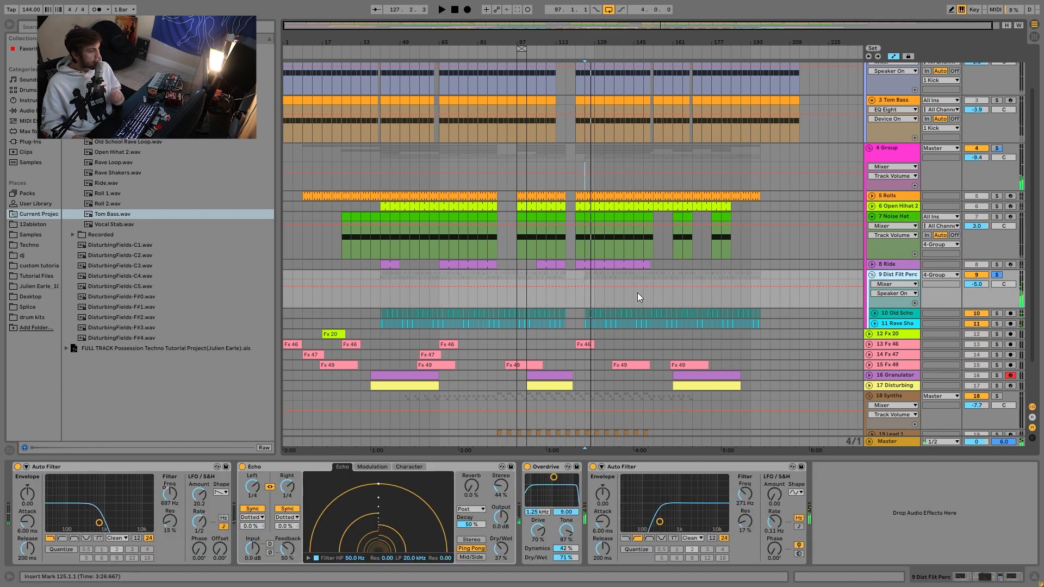
Play the soloed Dist Filt Perc subgroup from bar 145 and unfold its Old School and Rave Shakers tracks around that bar
click(634, 298)
key(space)
key(space)
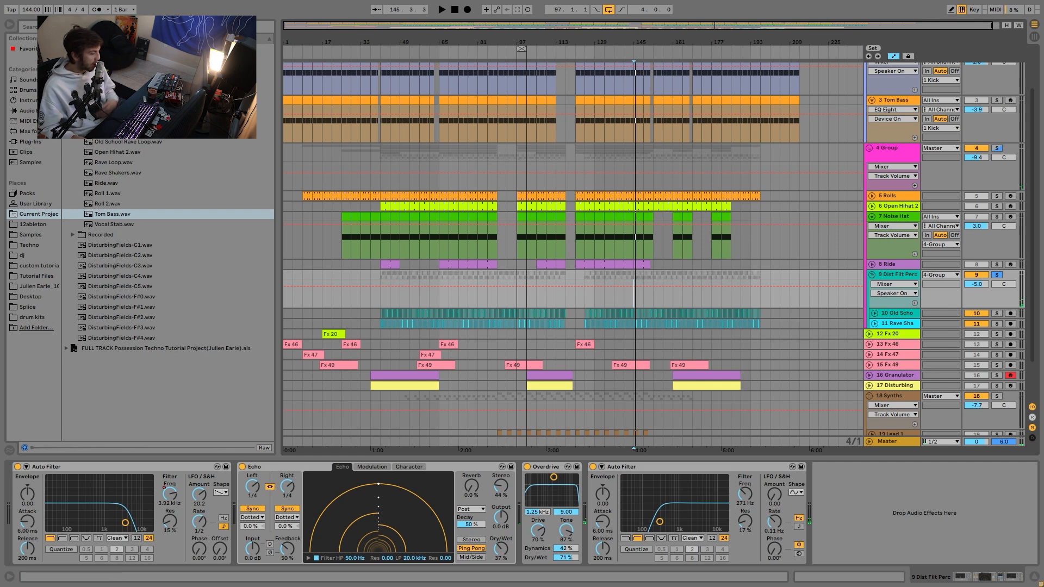
click(875, 324)
click(875, 314)
drag(641, 38, 644, 141)
Group all the Dist Filt Perc devices, from the first Auto Filter to the last, into one Audio Effect Rack
click(898, 274)
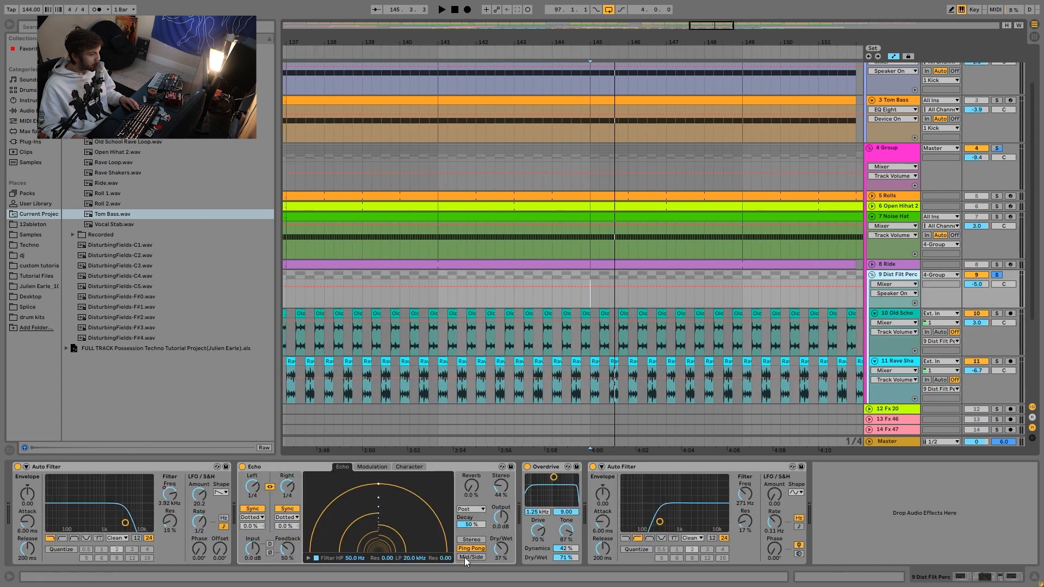
click(475, 466)
key(ctrl+g)
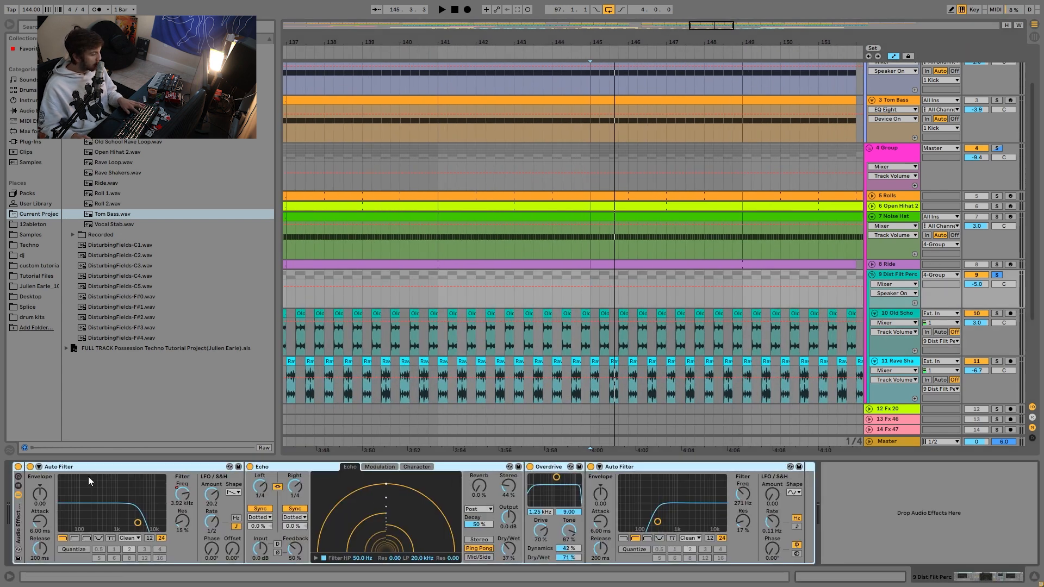
Play the Dist Filt Perc subgroup from bar 145 with its Audio Effect Rack switched off, and compare it with the rack switched on
click(598, 299)
key(space)
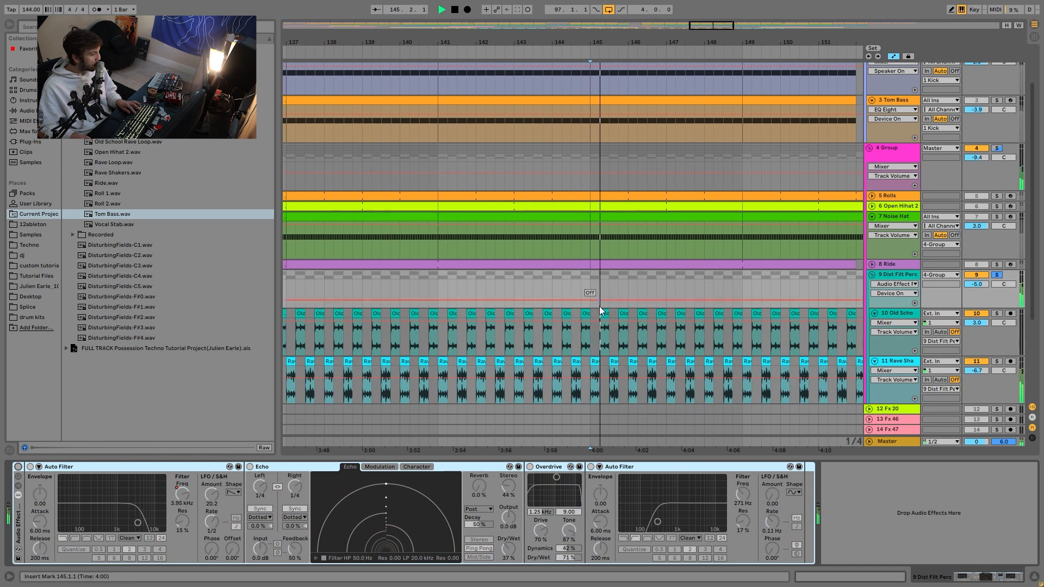
click(596, 360)
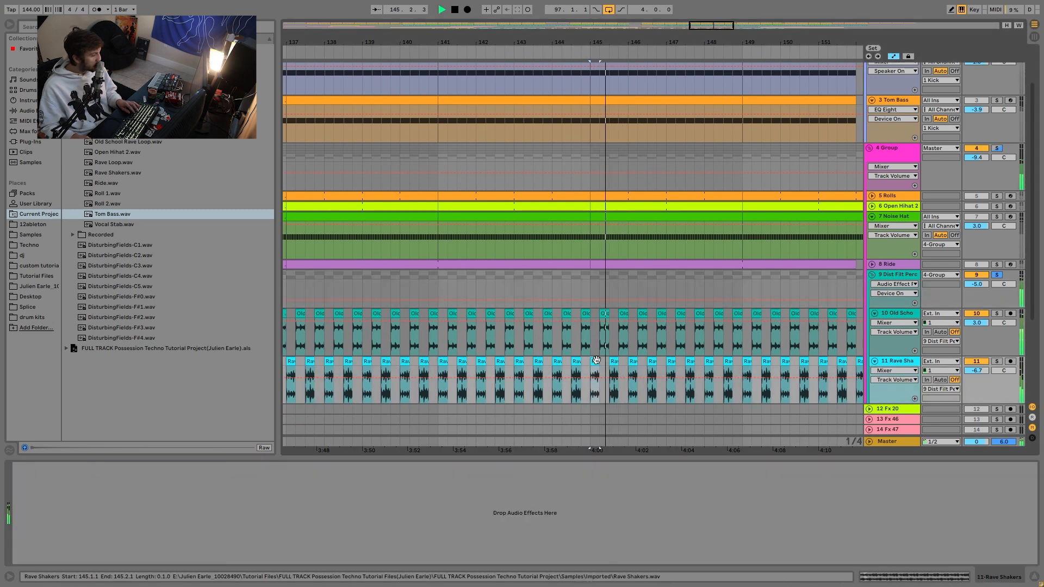
key(space)
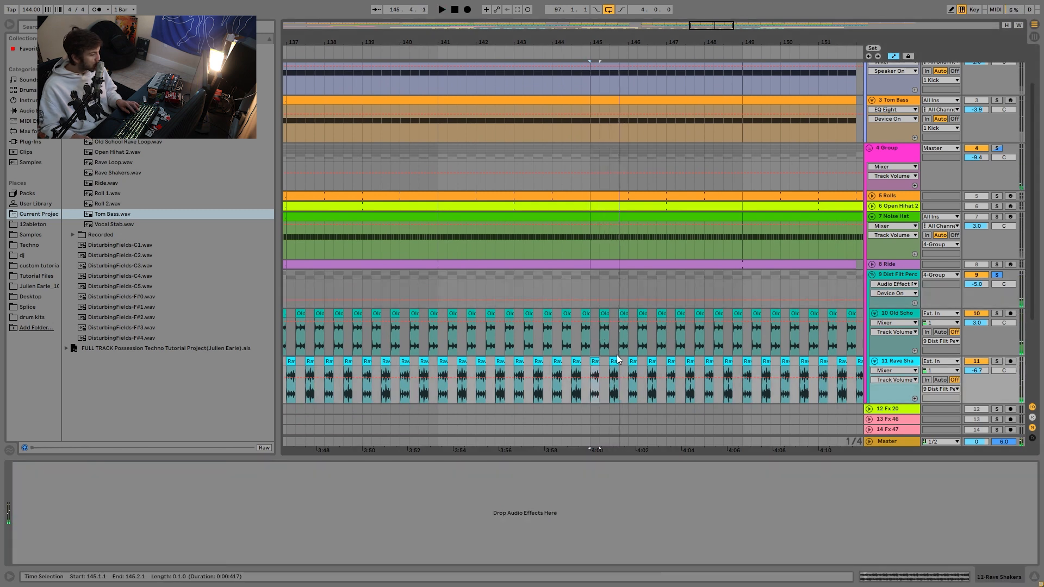
key(space)
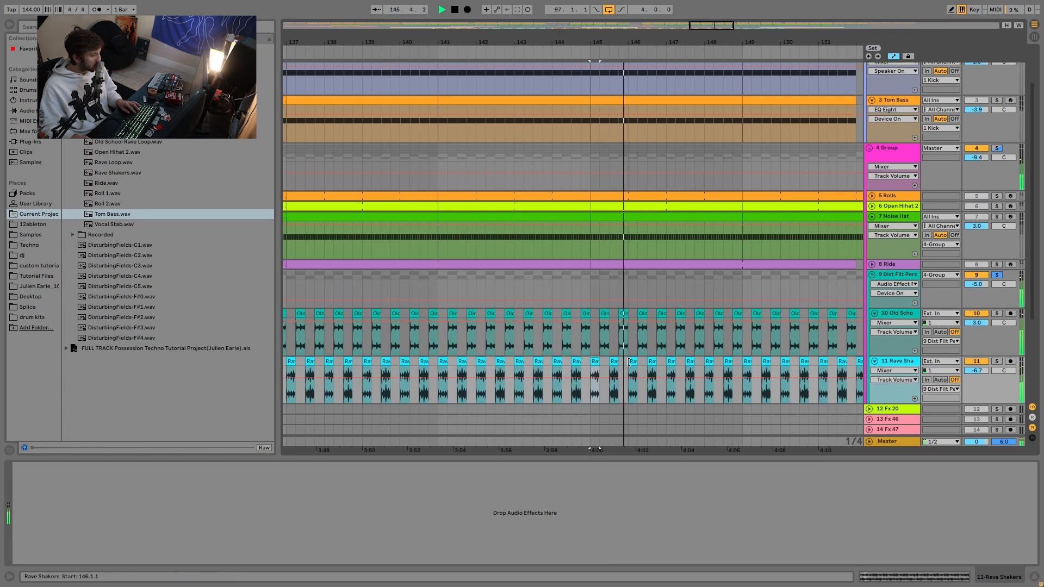
key(space)
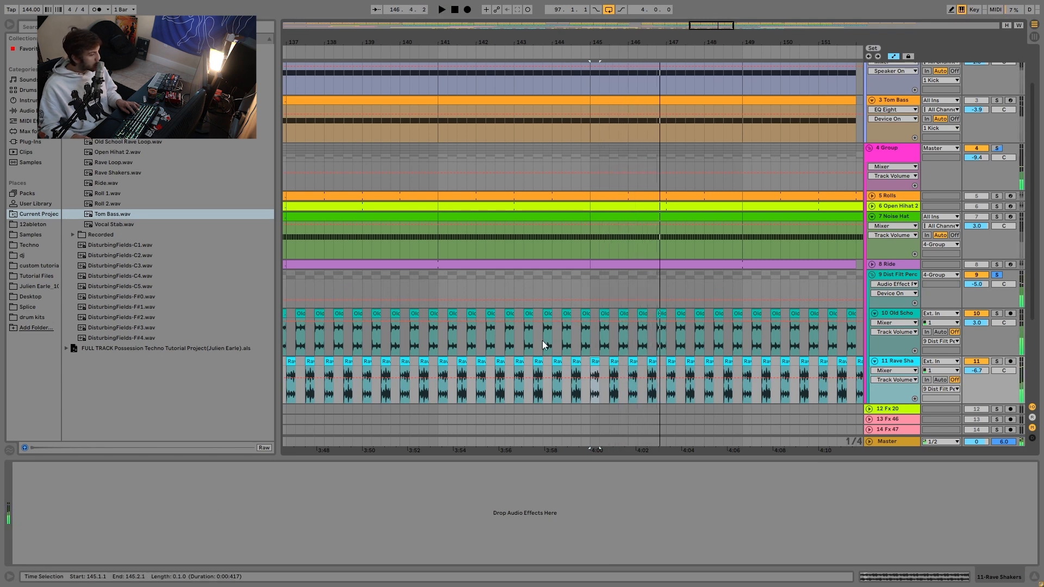
click(896, 275)
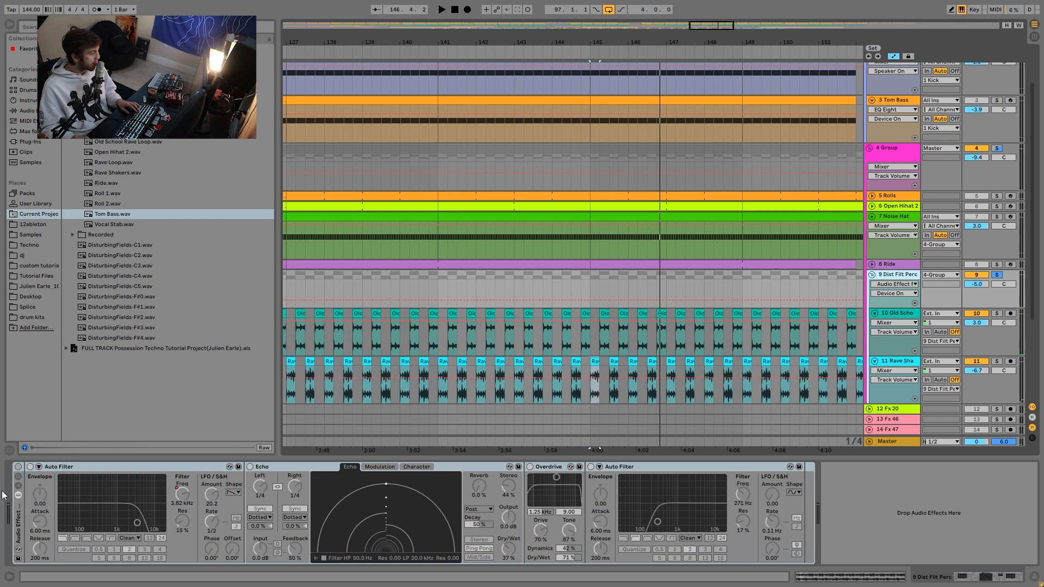
click(18, 467)
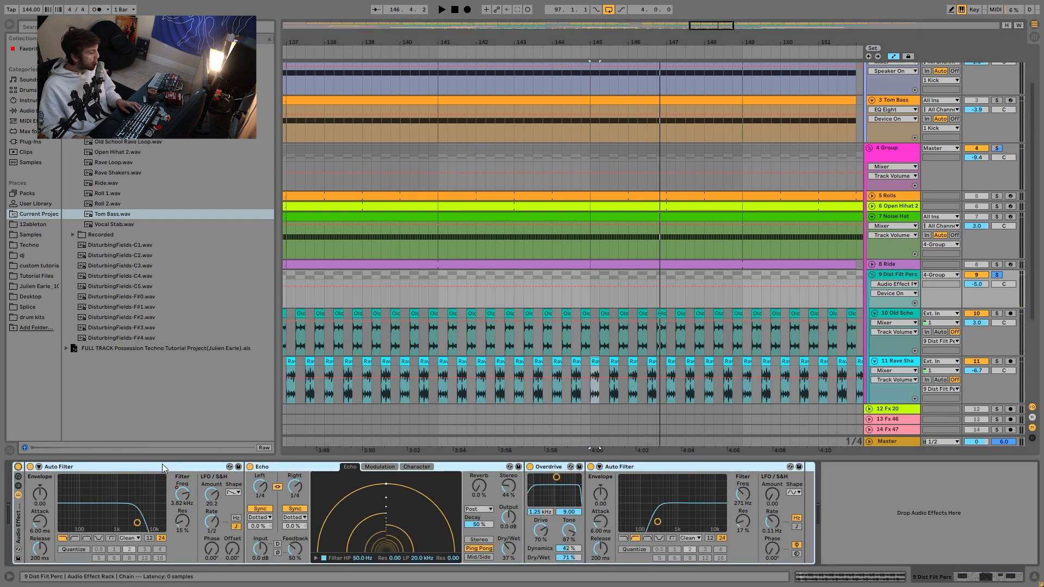
key(space)
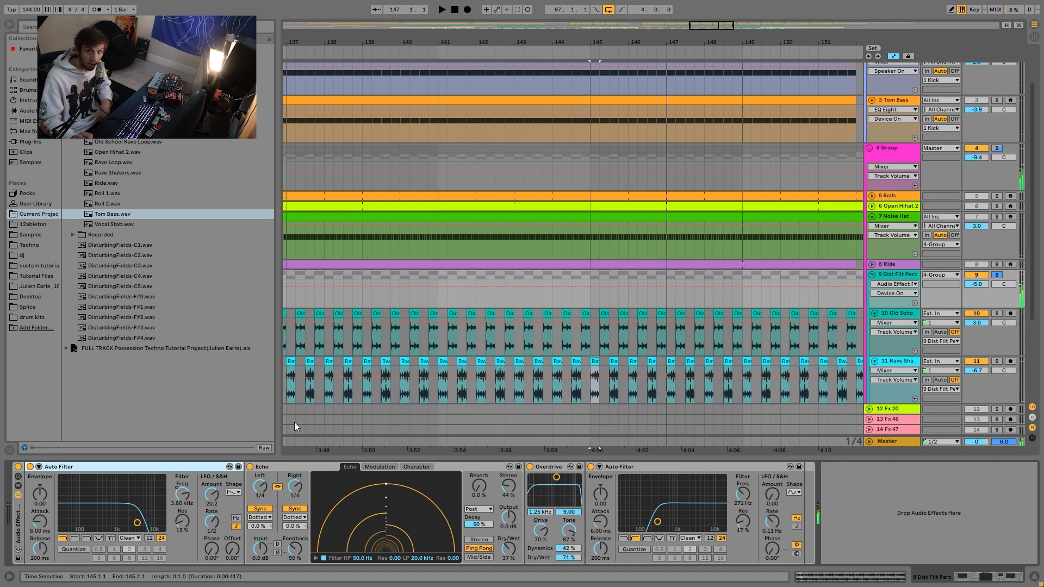
Display the first Auto Filter's frequency automation on Dist Filt Perc across the whole arrangement and play the subgroup from bar 145
right_click(179, 499)
click(229, 370)
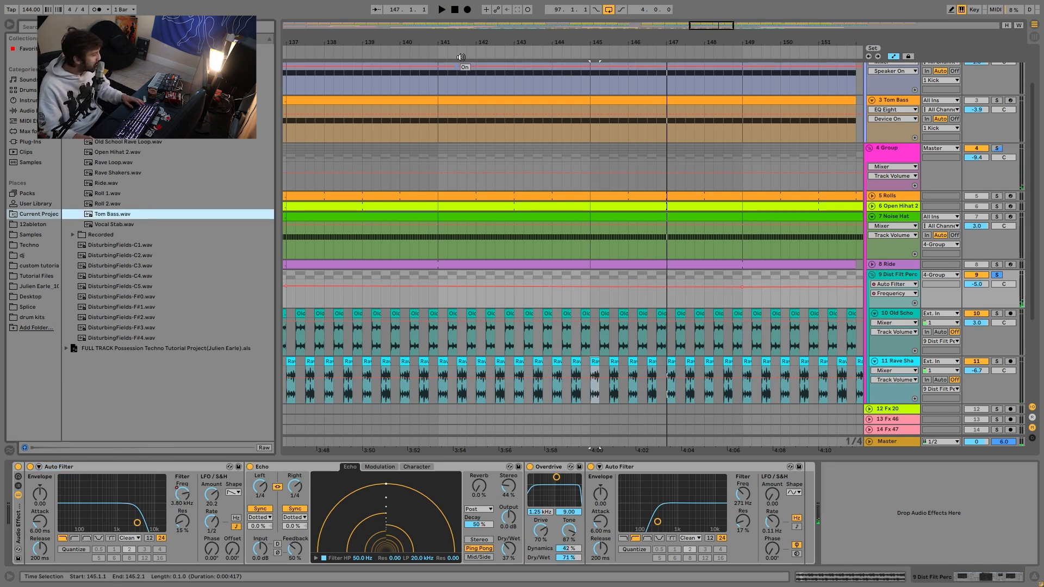
key(w)
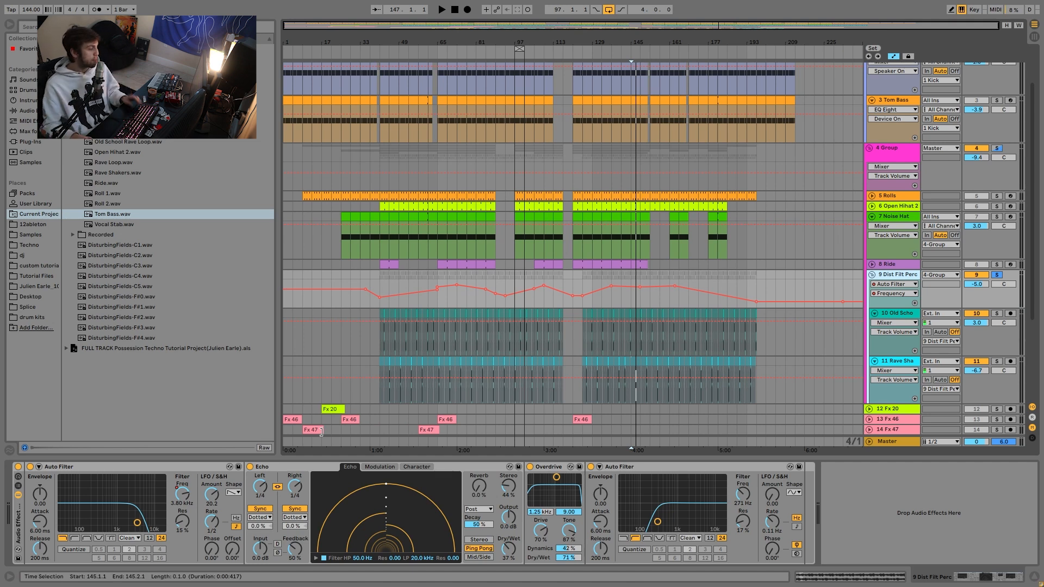
key(space)
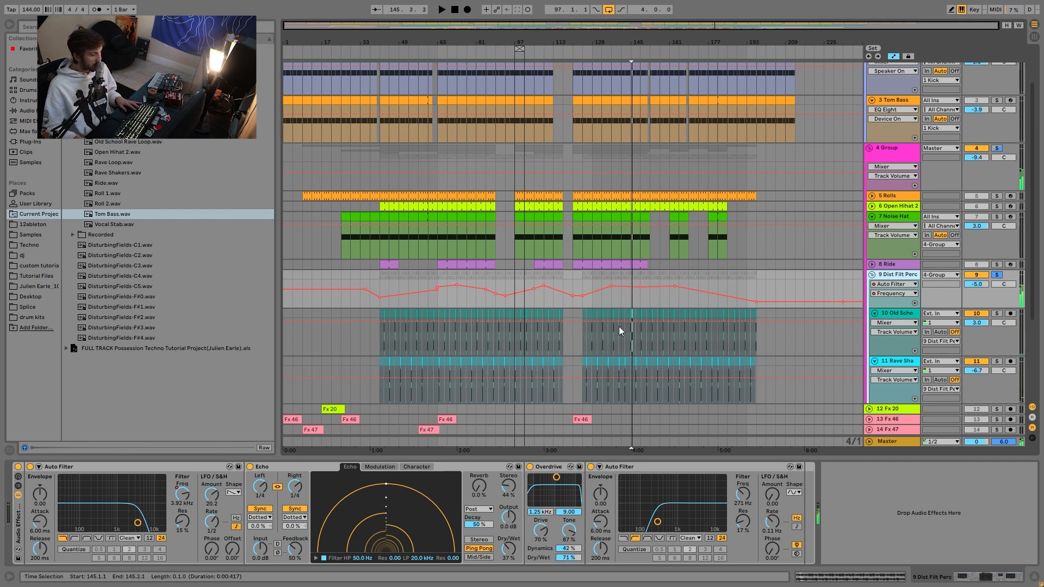
click(896, 197)
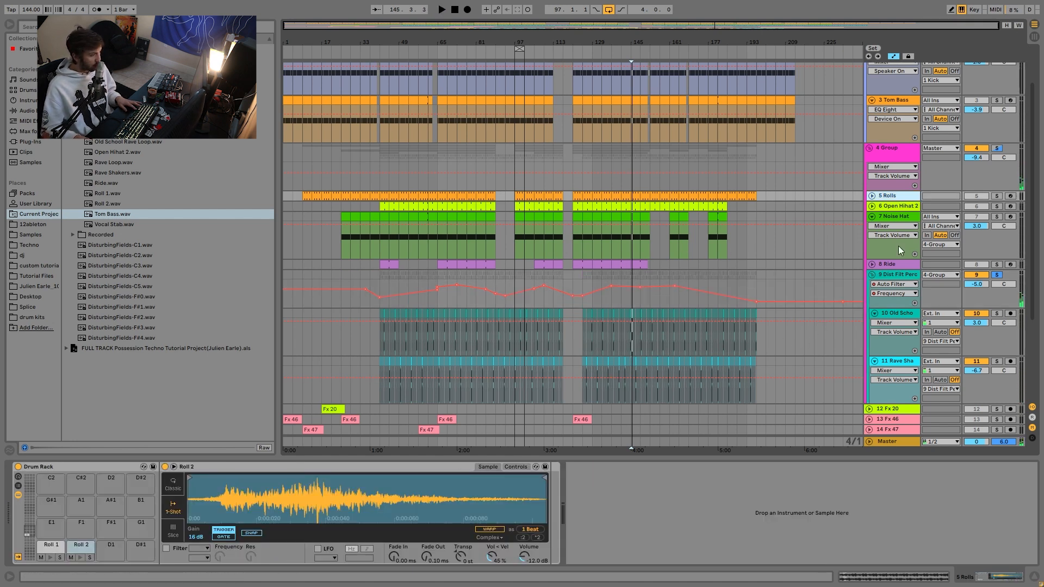
click(891, 274)
key(space)
key(space)
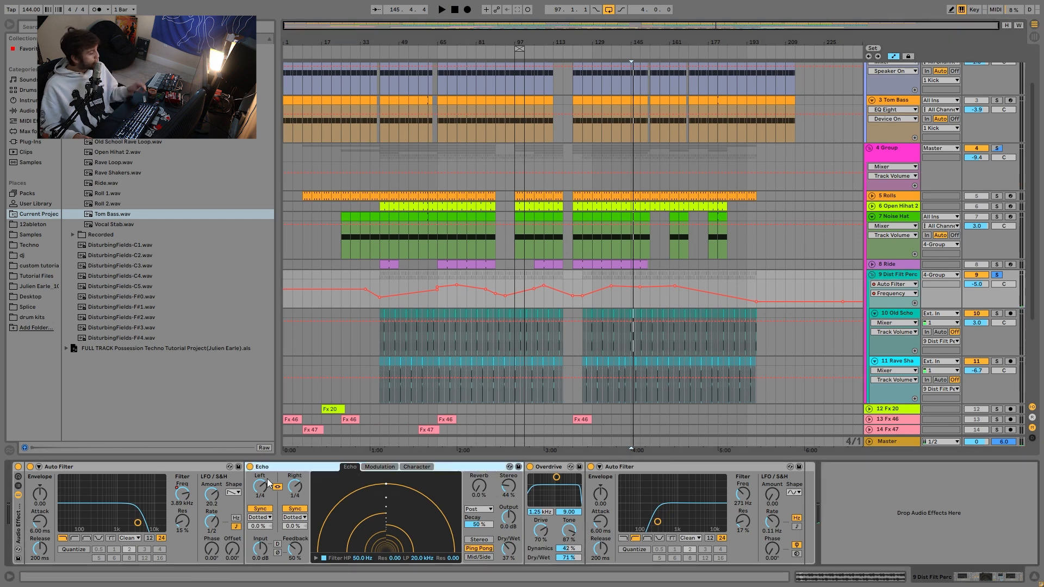
Audition the subgroup's Echo from bar 145 and compare playback with the Overdrive switched off and on
key(space)
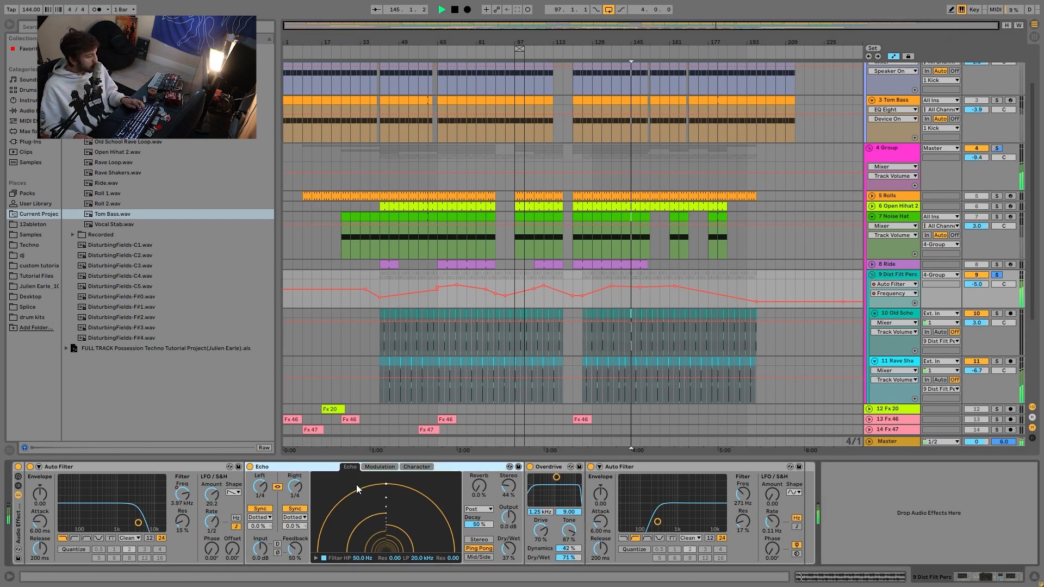
key(space)
click(530, 467)
key(space)
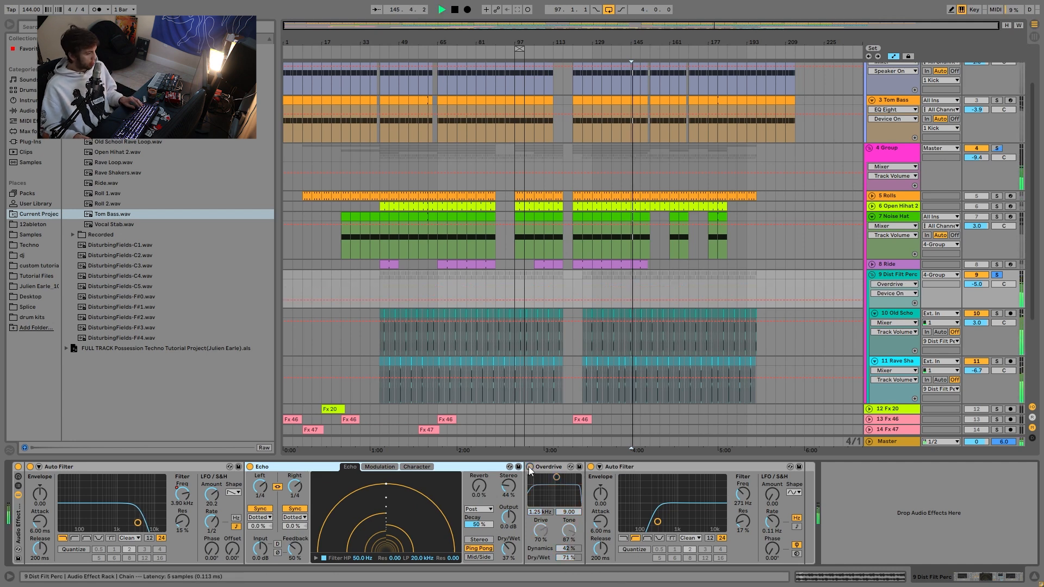
click(530, 467)
key(space)
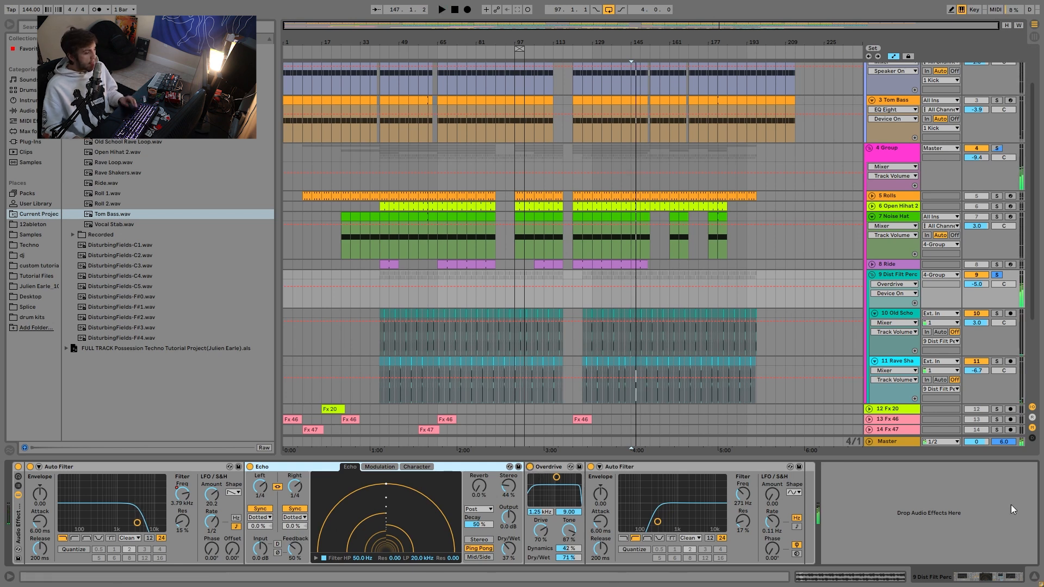
Solo the 4 Group and display the frequency automation of its EQ Eight band 8
scroll(741, 269, up, 2)
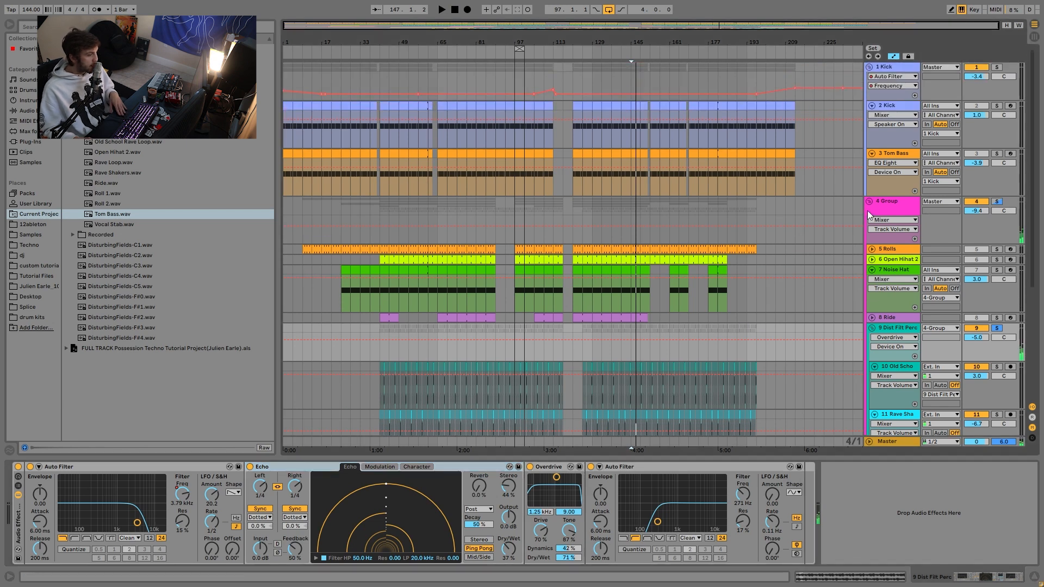
click(892, 203)
click(996, 202)
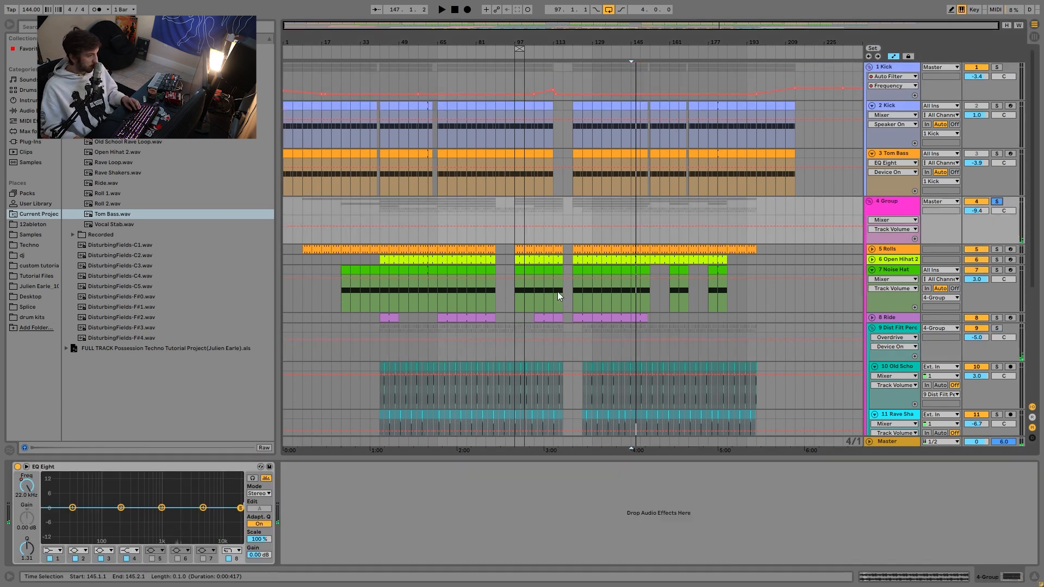
click(27, 488)
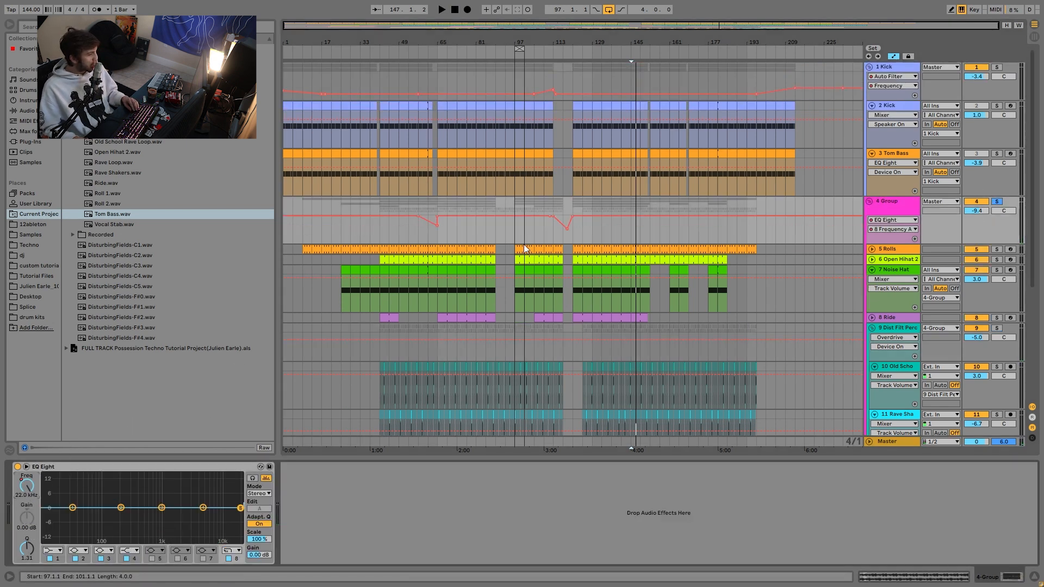
Play the soloed 4 Group through its EQ sweeps from bar 113 and around bar 61, and fold the group
click(551, 236)
key(space)
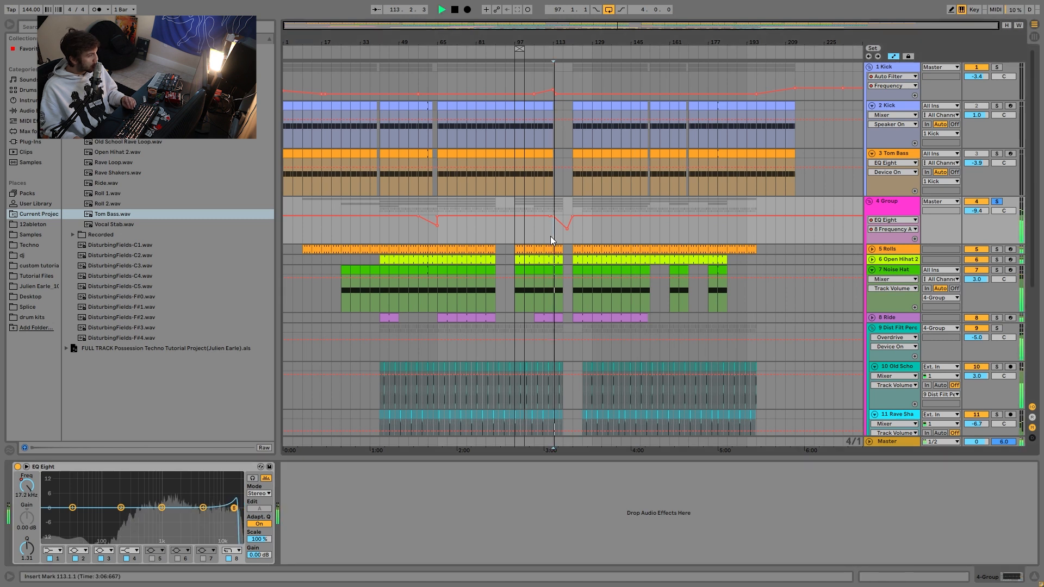
click(429, 234)
key(space)
key(space)
key(space)
click(869, 201)
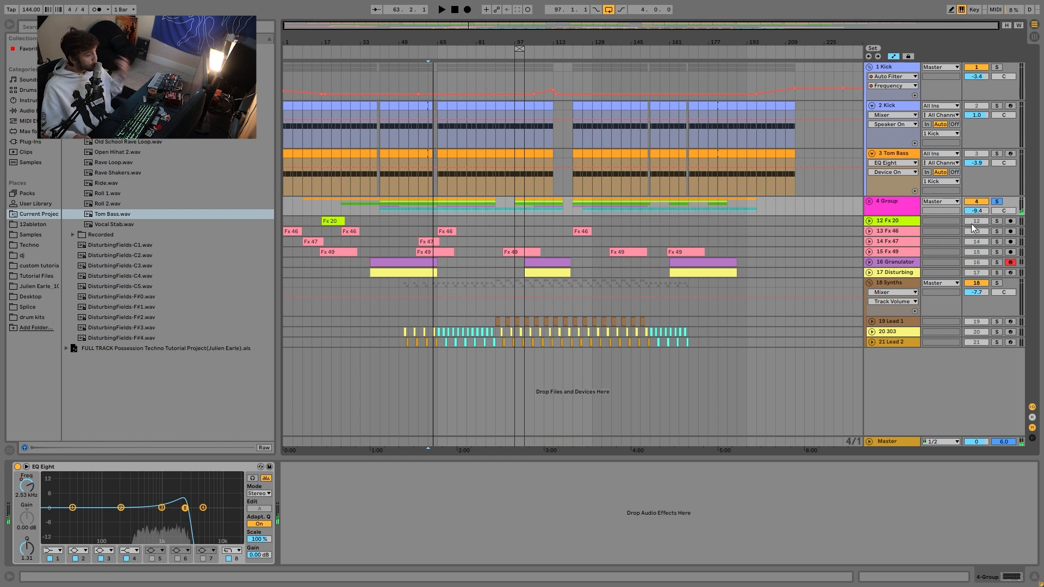
Solo the four effects tracks Fx 20, Fx 46, Fx 47 and Fx 49 together
click(900, 221)
shift+click(895, 253)
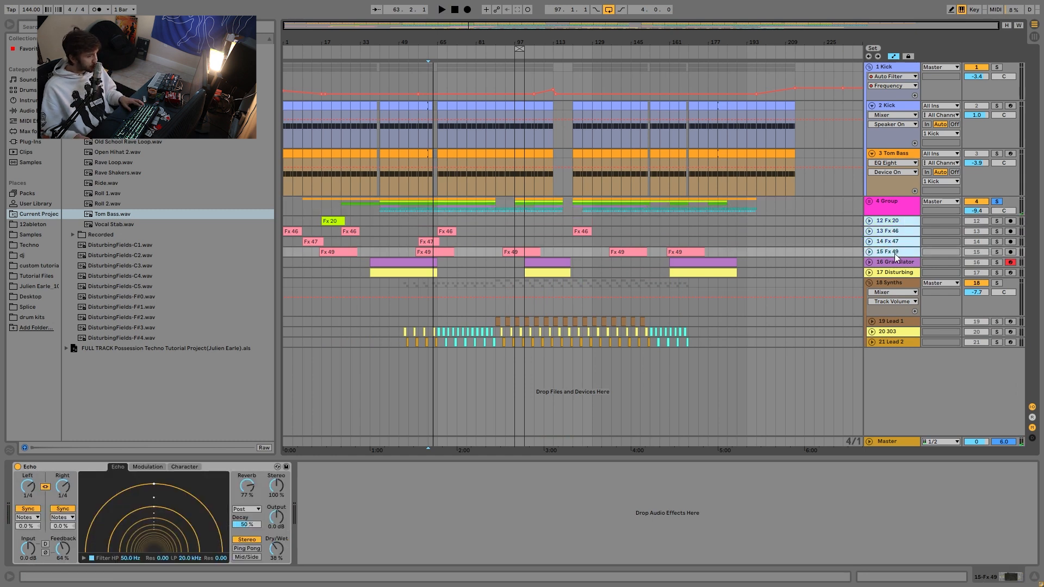
click(996, 242)
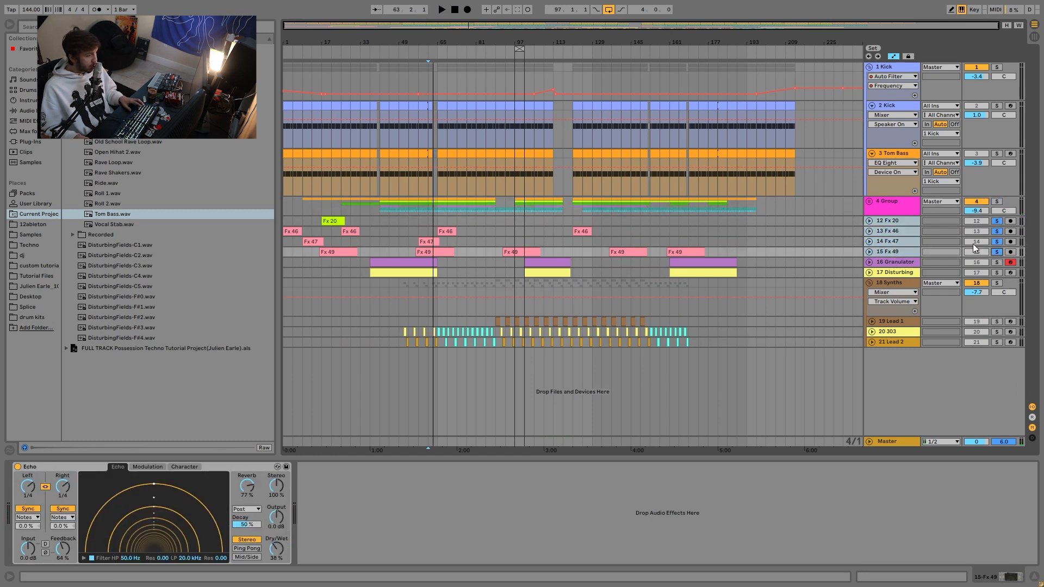
Play the soloed effects tracks from bar 16 and from the Fx 47 clip at bar 9
click(292, 231)
click(332, 222)
key(space)
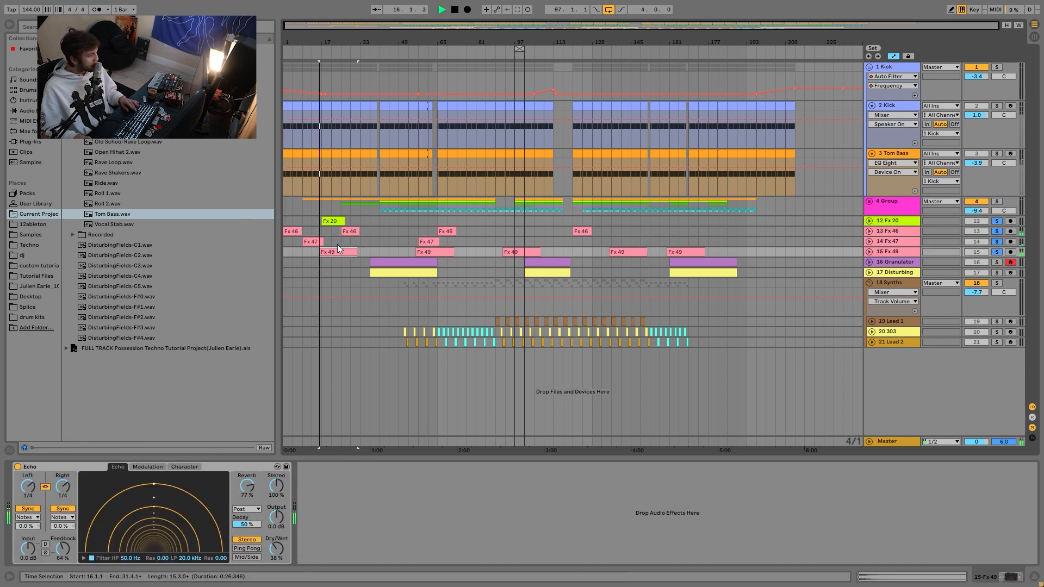
click(313, 242)
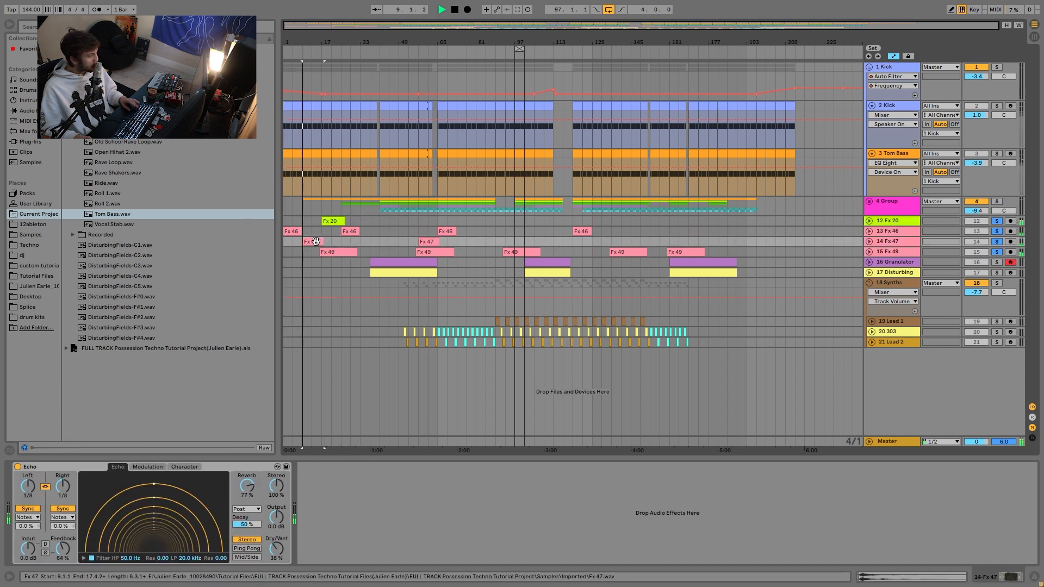
key(space)
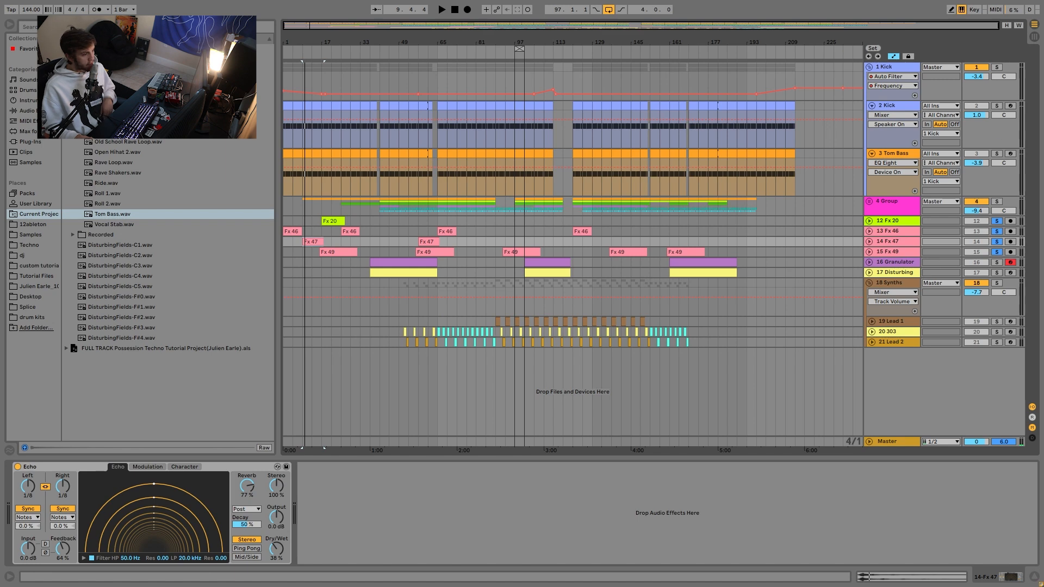
Review the device chains of the Fx 20, Fx 46, Fx 47 and Fx 49 tracks and take all four out of solo
click(904, 221)
key(Down)
key(Down)
key(Down)
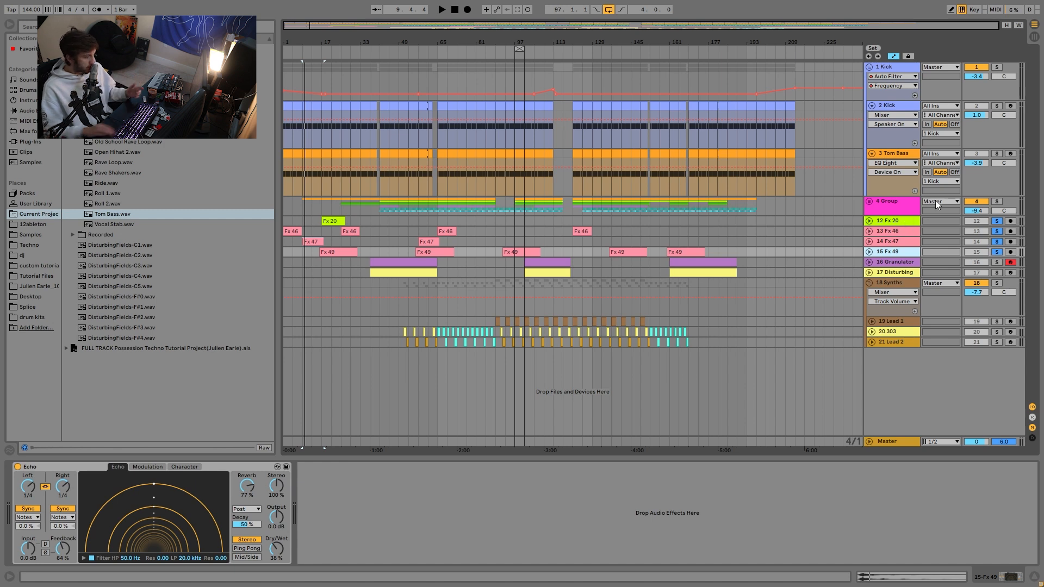
click(995, 222)
click(995, 223)
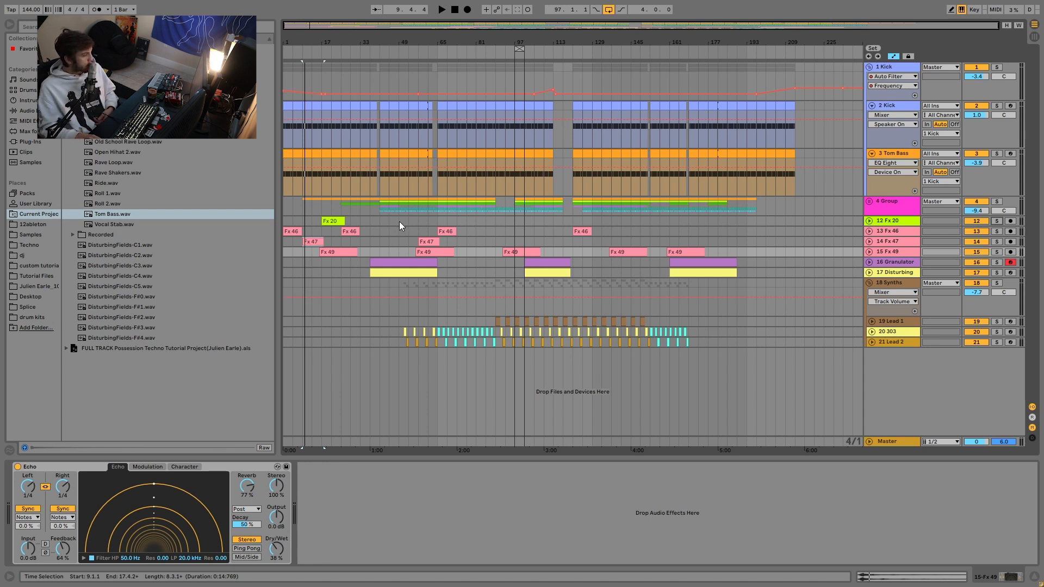
Highlight bars 1 to 37 from the effects tracks down to the synths, and bars 129 to 149 on Fx 47 and Fx 49
drag(370, 224, 235, 296)
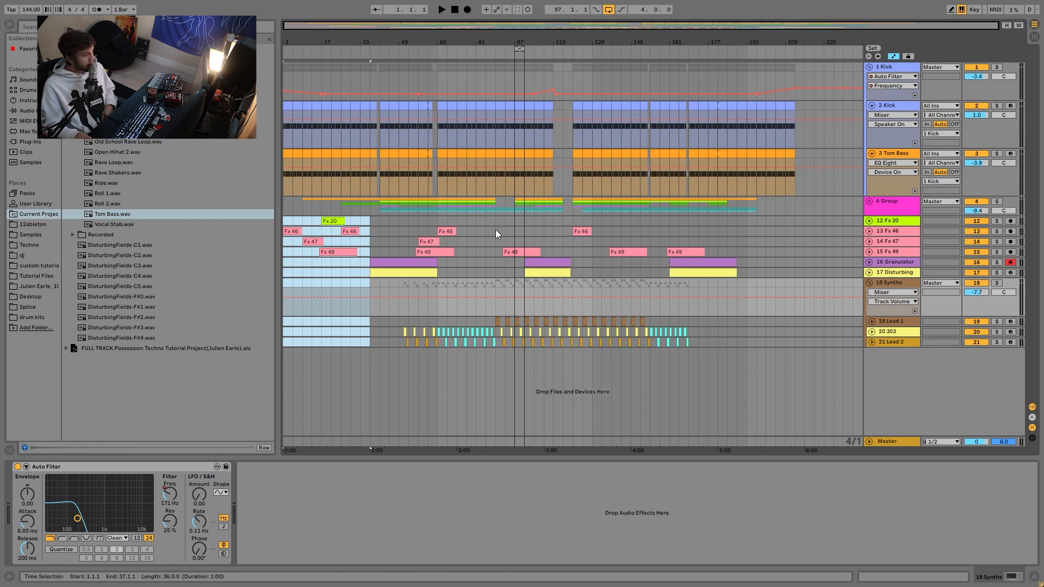
drag(536, 231, 619, 318)
drag(591, 242, 646, 256)
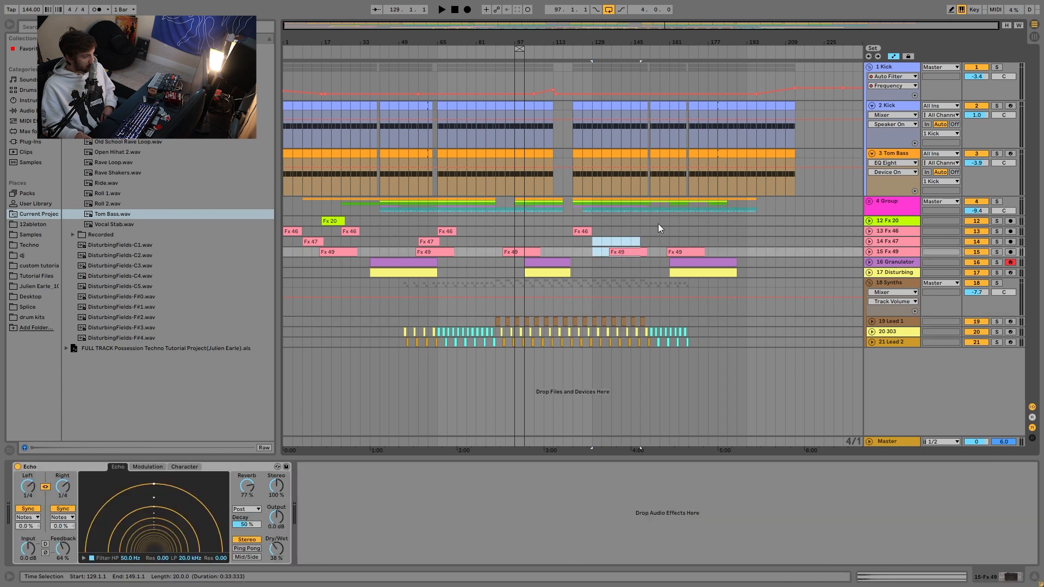
Solo the Granulator and Disturbing tracks, play them from bar 101 and unfold both to show their notes
click(546, 262)
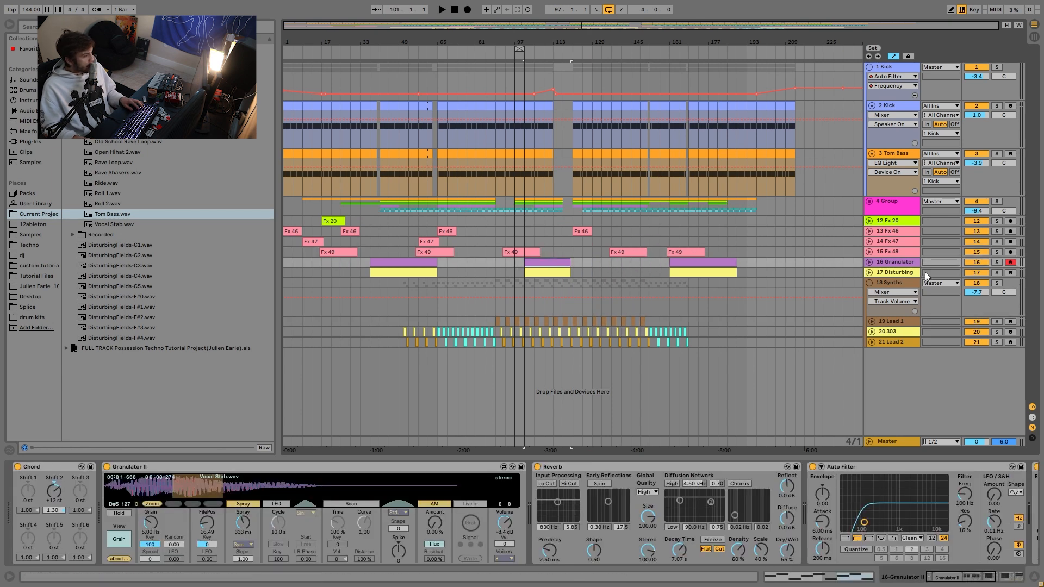
click(997, 262)
key(space)
click(997, 273)
click(869, 273)
click(869, 262)
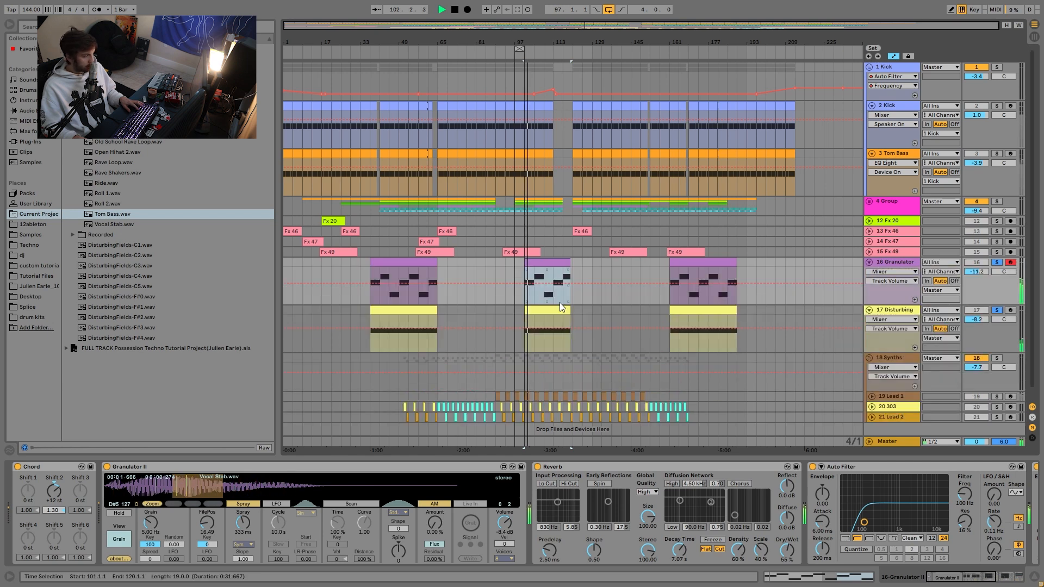
Play the soloed Granulator and Disturbing tracks from bars 49 and 57, and take Disturbing out of solo
click(398, 295)
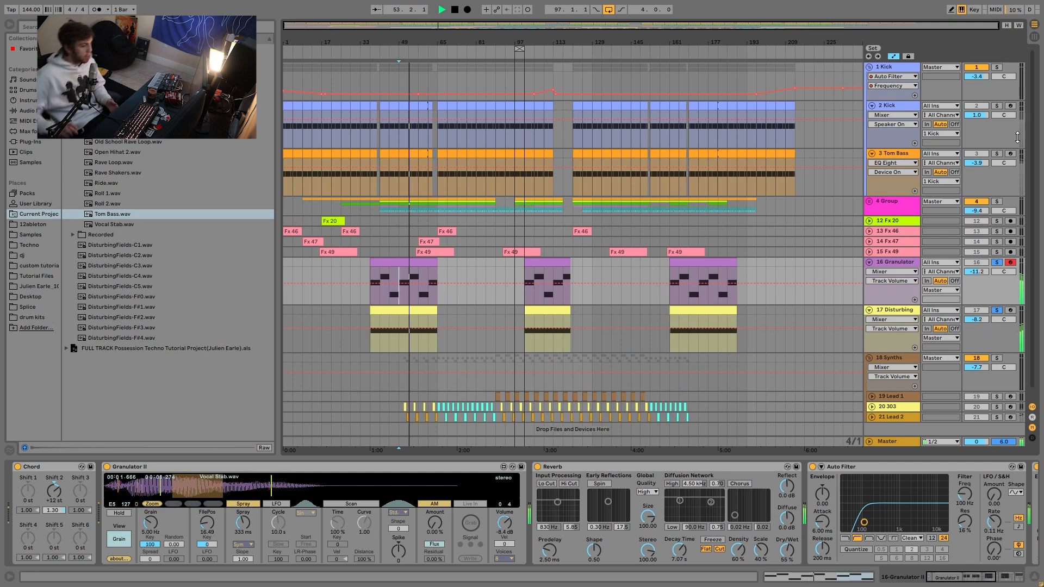
scroll(875, 296, down, 1)
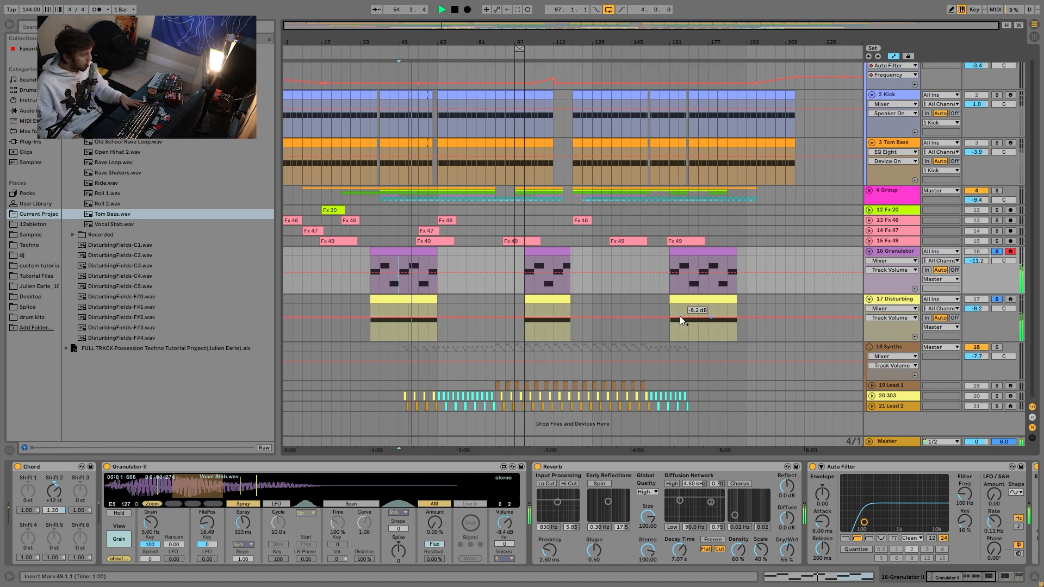
click(419, 284)
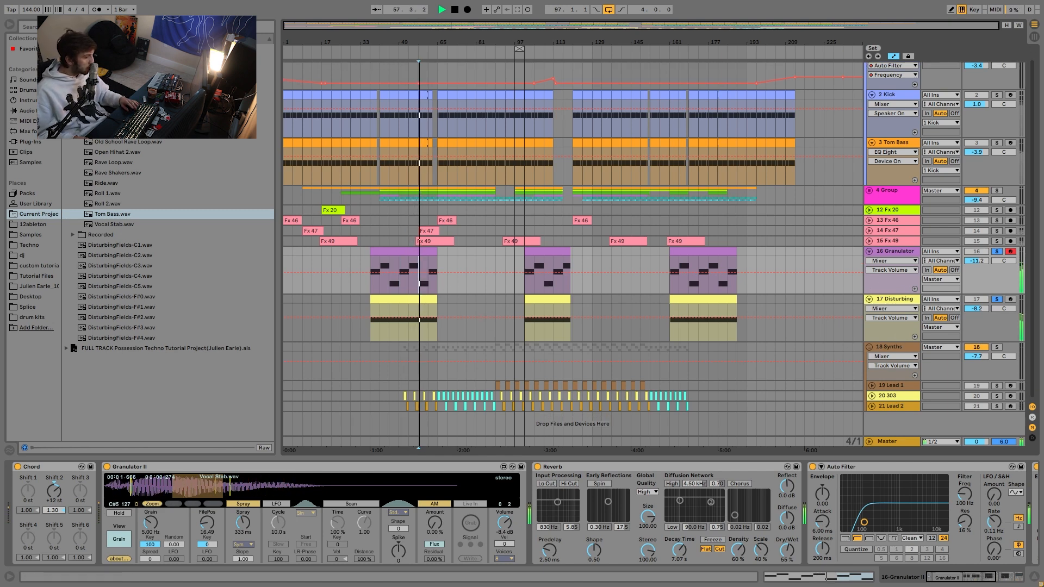
click(999, 300)
click(907, 252)
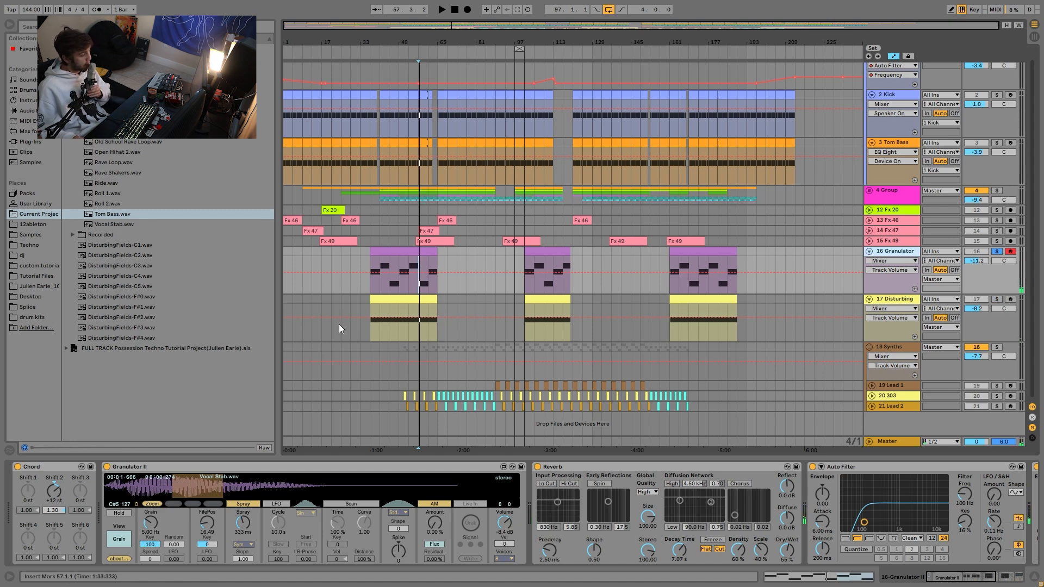
Review the notes of the Granulator clip at bar 37 and play the soloed track from bar 53
double_click(412, 257)
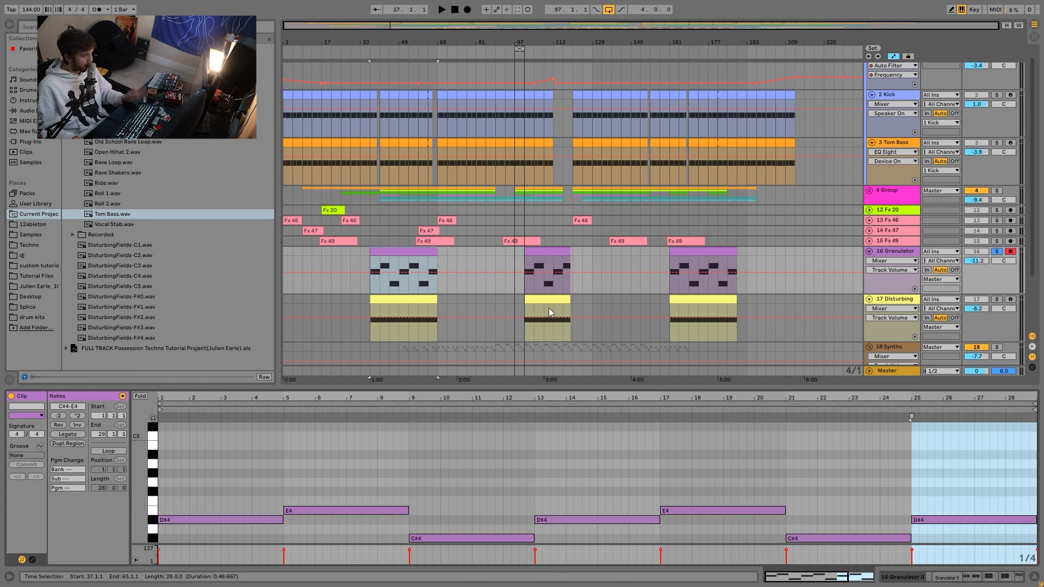
click(905, 251)
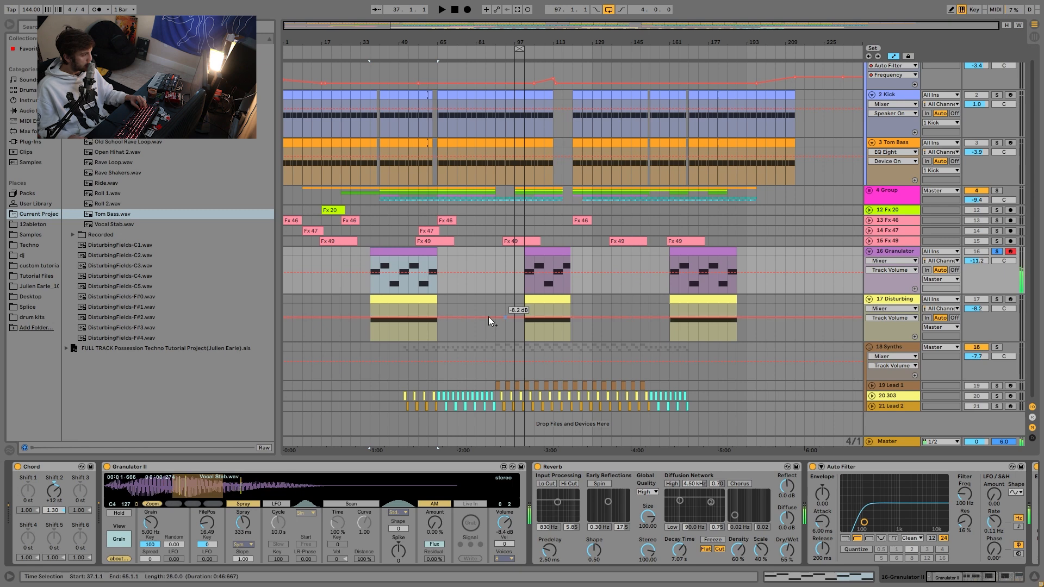
click(409, 286)
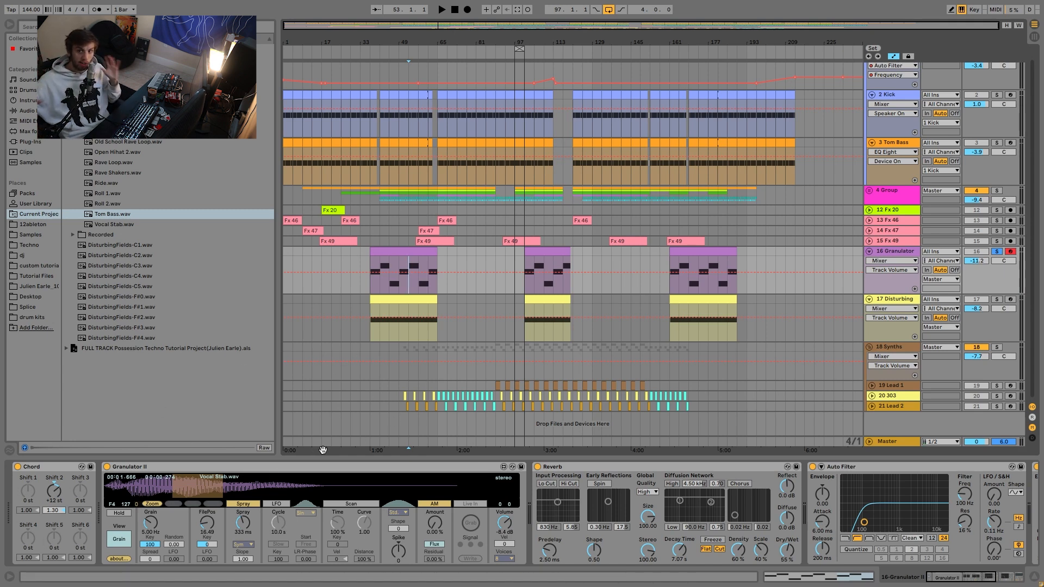
key(space)
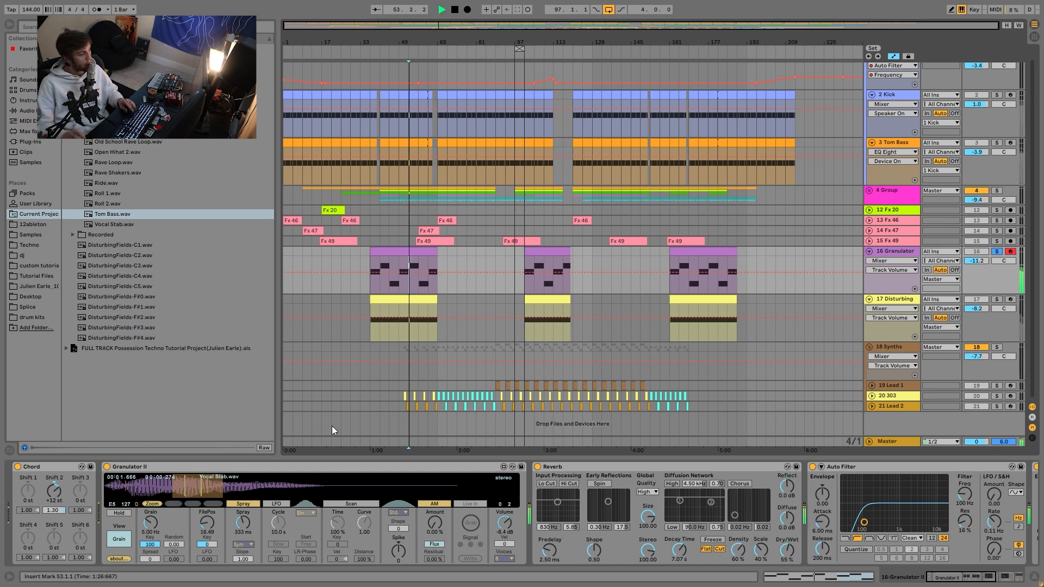
key(space)
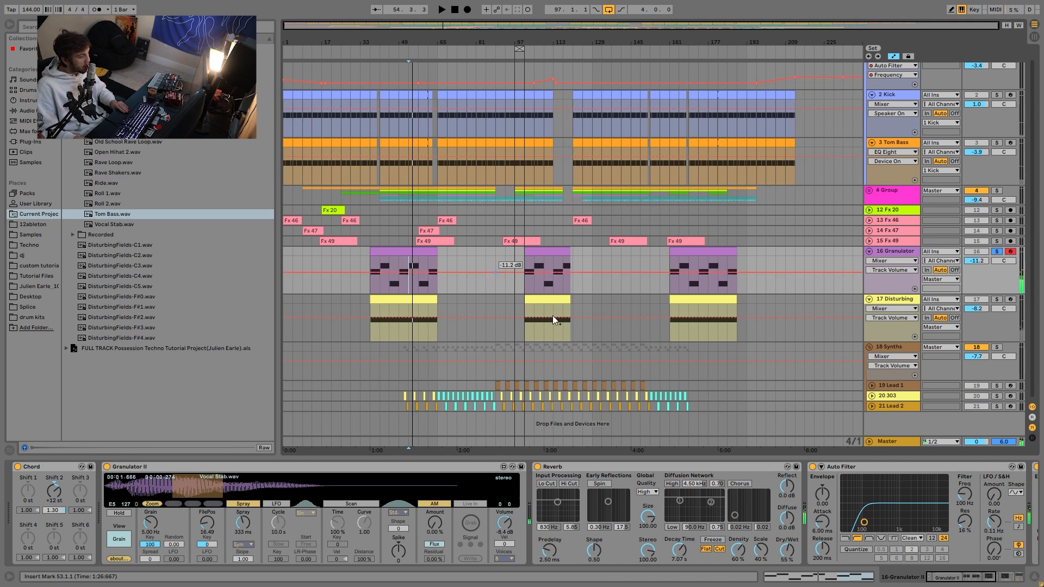
Take Granulator out of solo, play the full mix from bar 49 and review its device chain through to Auto Pan
click(399, 280)
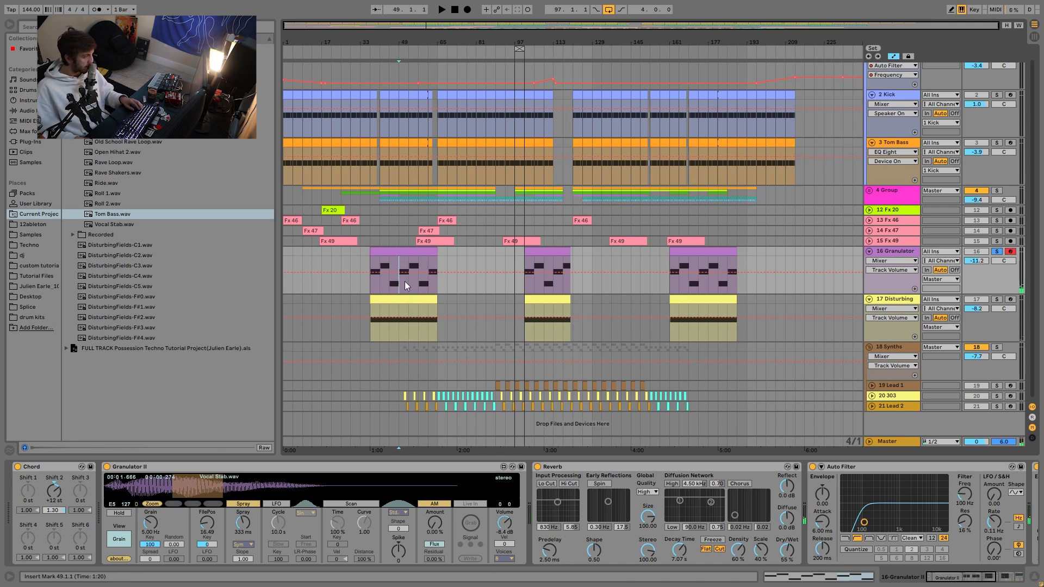
click(998, 252)
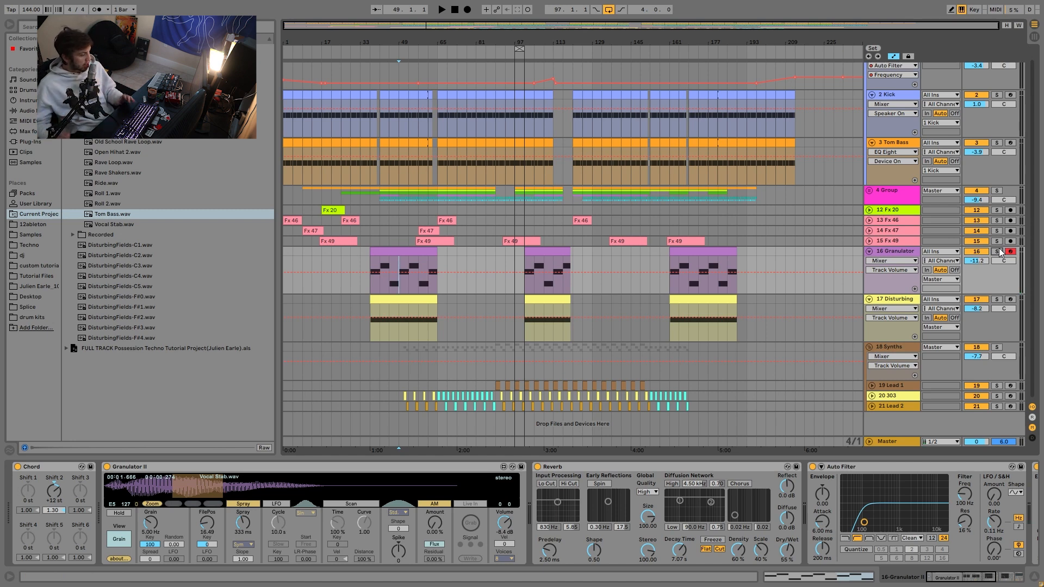
key(space)
drag(957, 579, 1010, 580)
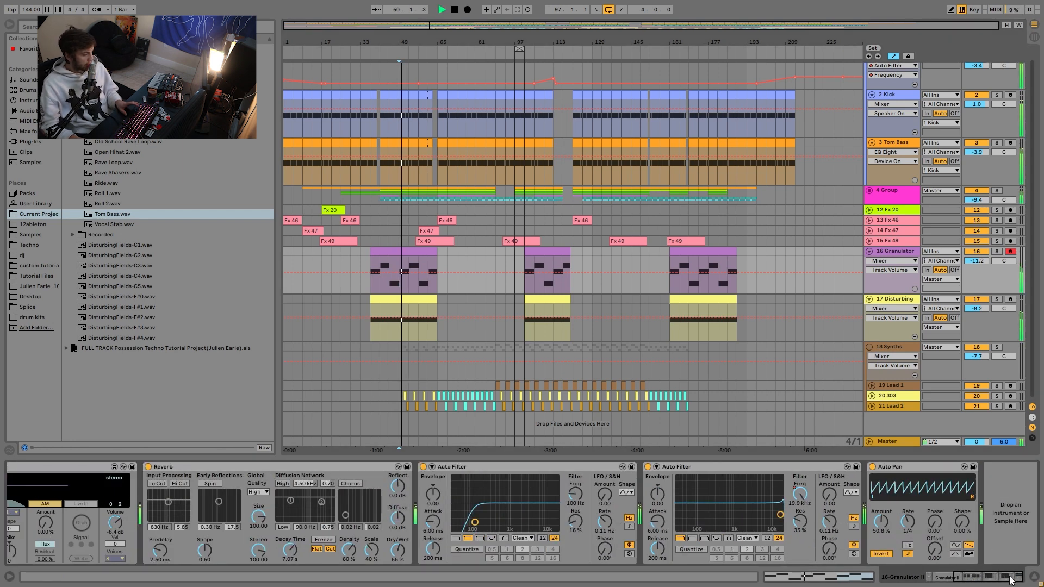
key(space)
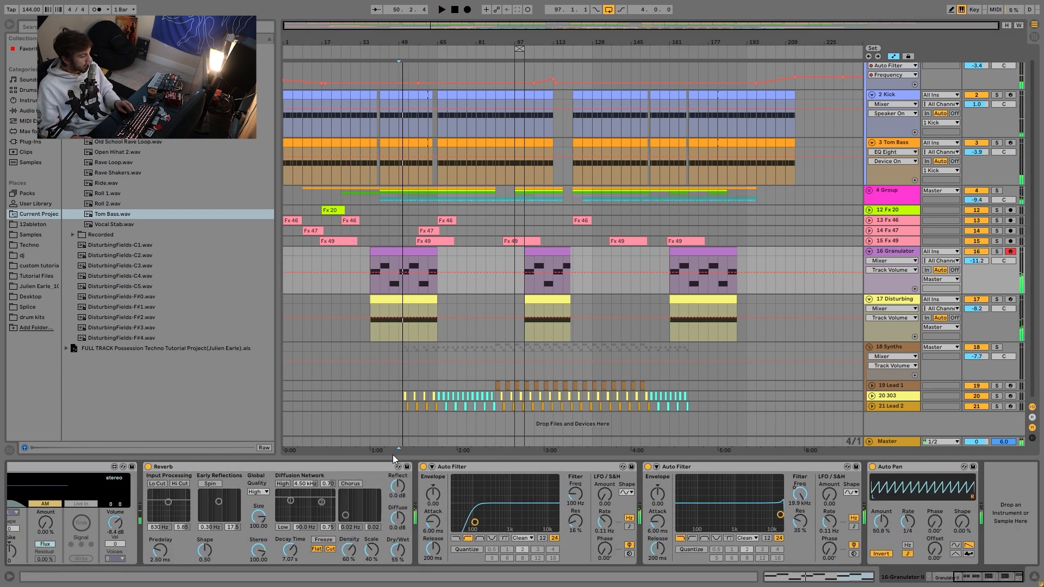
Show the second Auto Filter's frequency automation on Granulator and play that track soloed together with the Kick group from bar 49
click(804, 503)
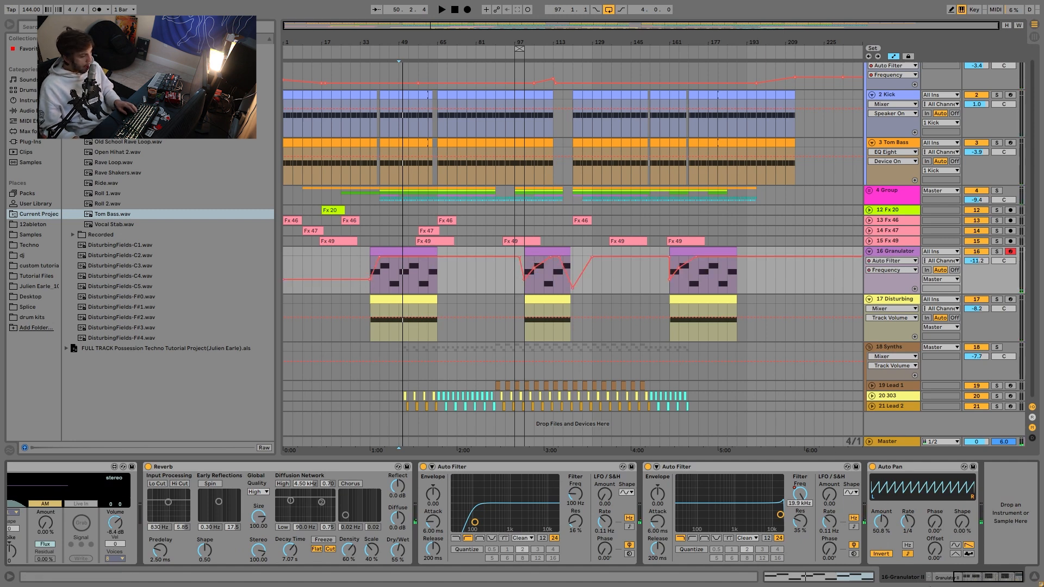
click(996, 252)
scroll(1009, 189, up, 1)
click(997, 68)
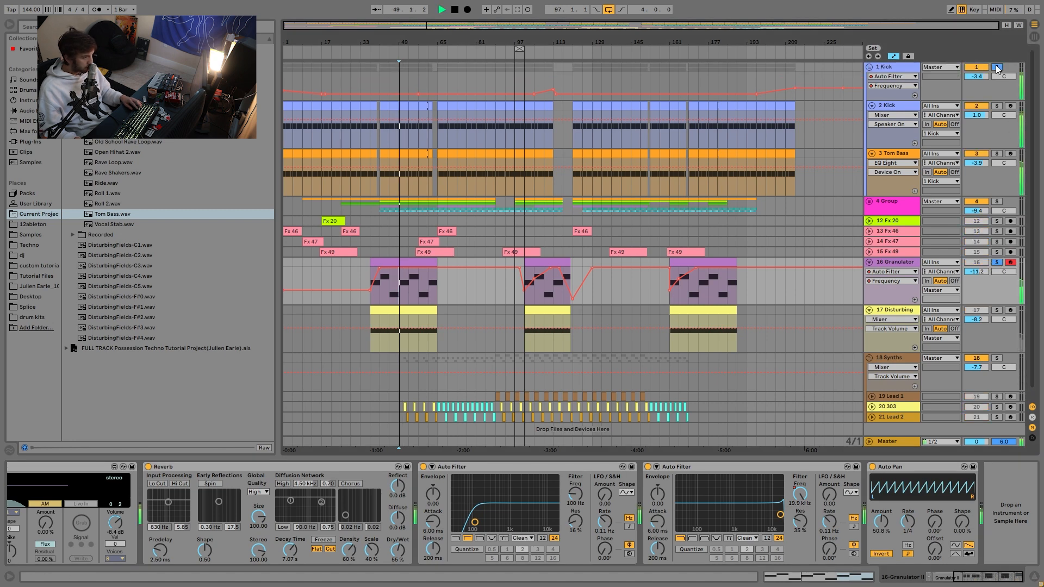
Solo the Disturbing track alone and inspect the devices inside its Disturbing Fields rack, hiding them again when done
click(996, 309)
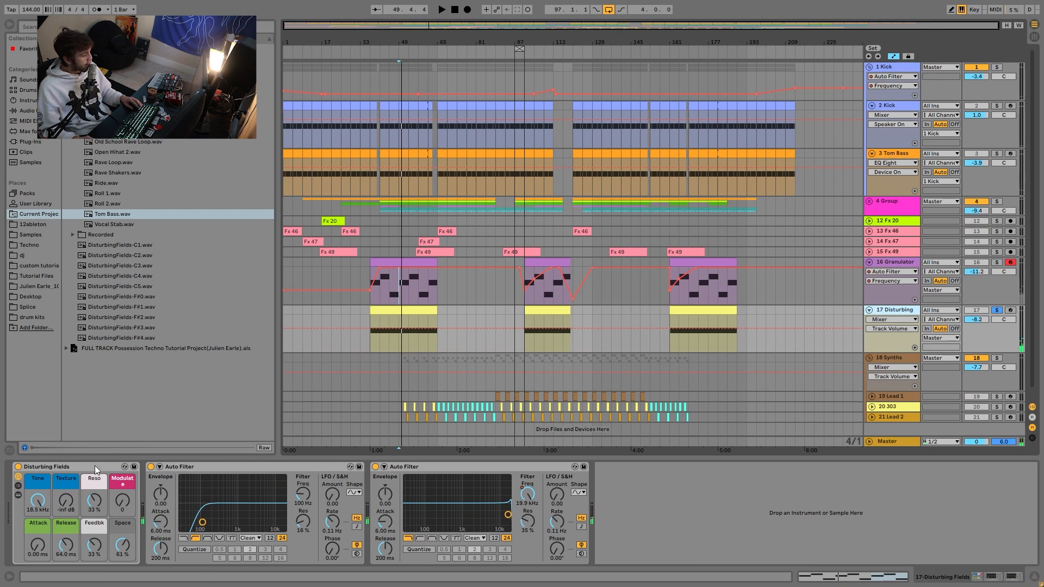
click(16, 495)
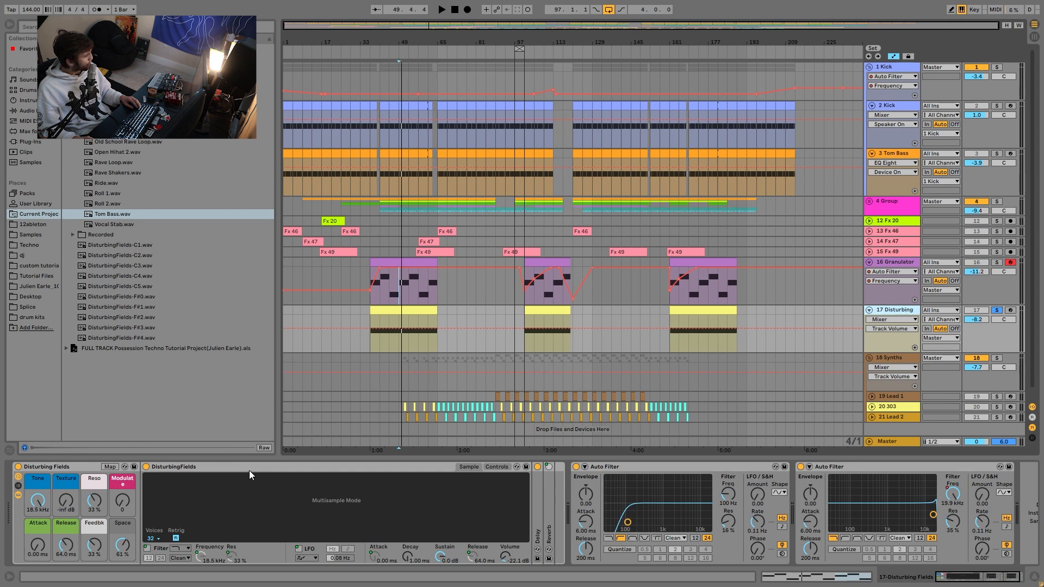
click(486, 467)
click(474, 468)
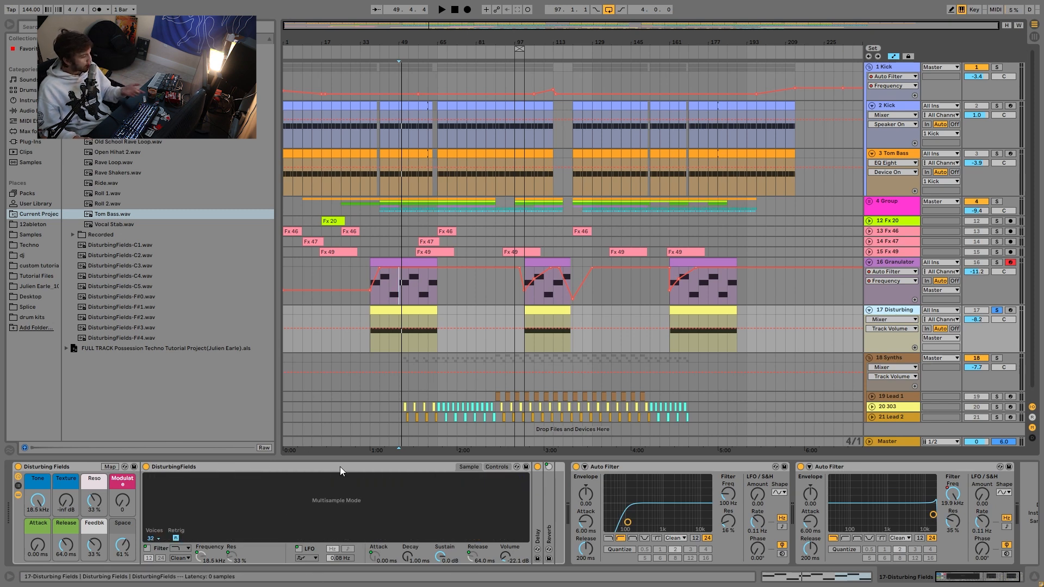
click(296, 481)
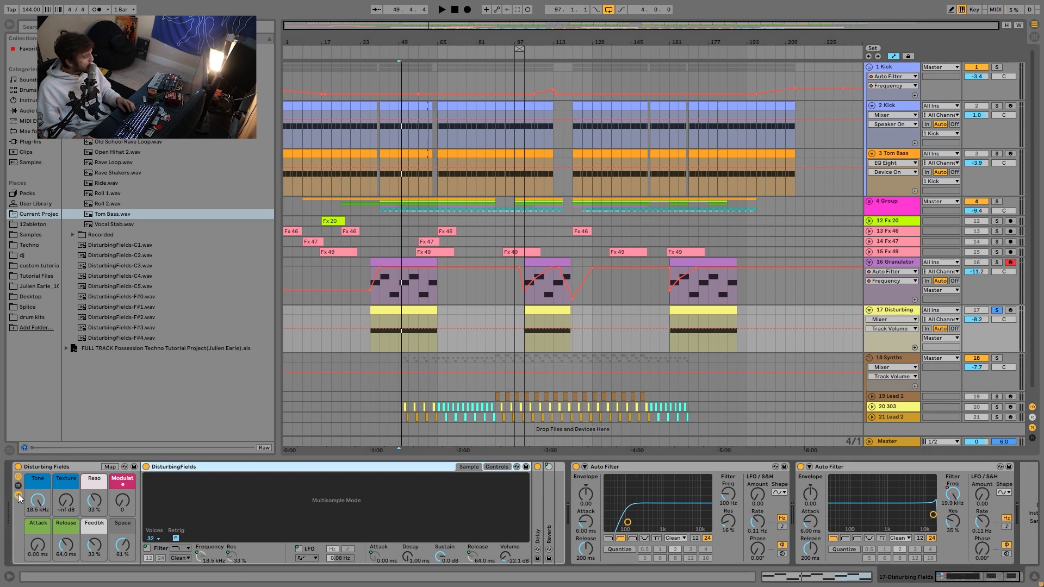
key(Delete)
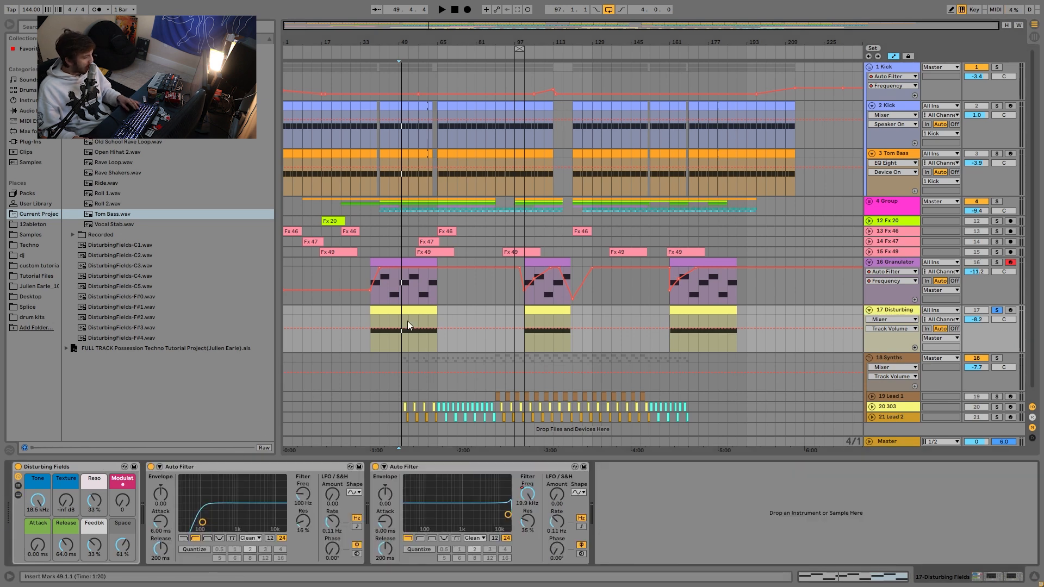
Play the soloed Disturbing track from bar 49
key(space)
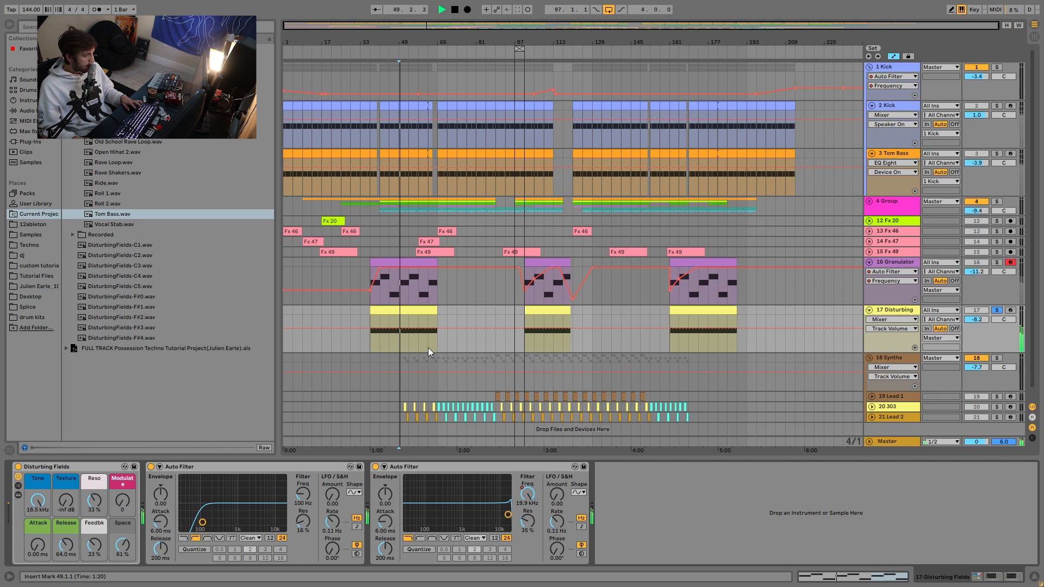
key(space)
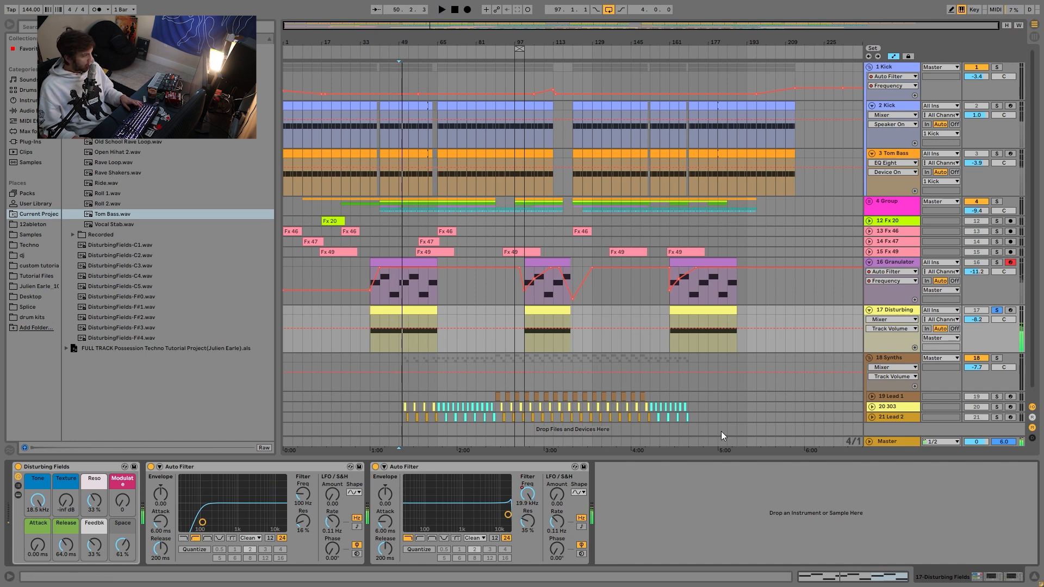
key(space)
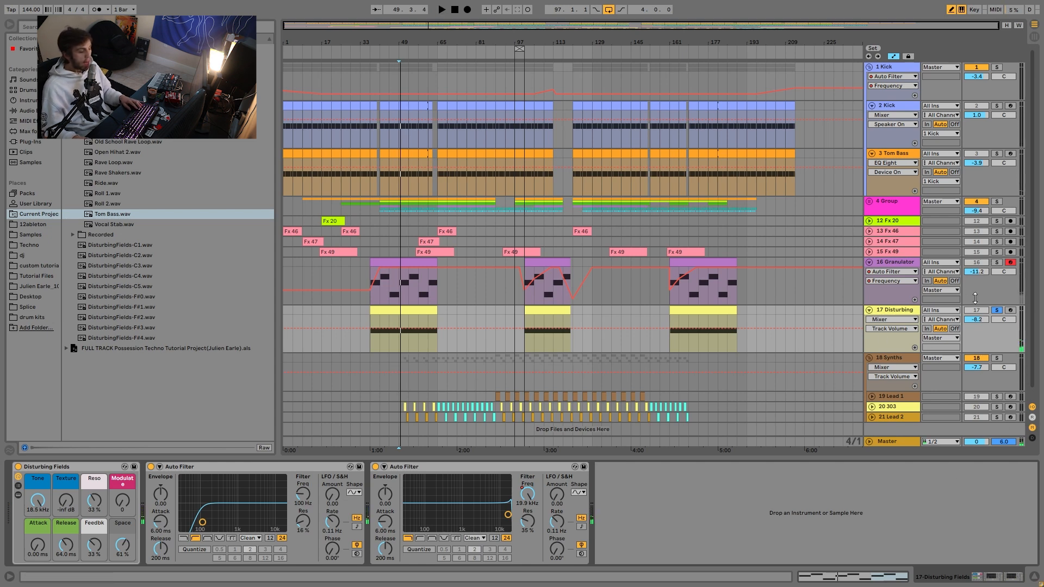
Switch the solo from Disturbing to Granulator, play from bar 49 and bring Disturbing back in, showing each track's devices
click(997, 263)
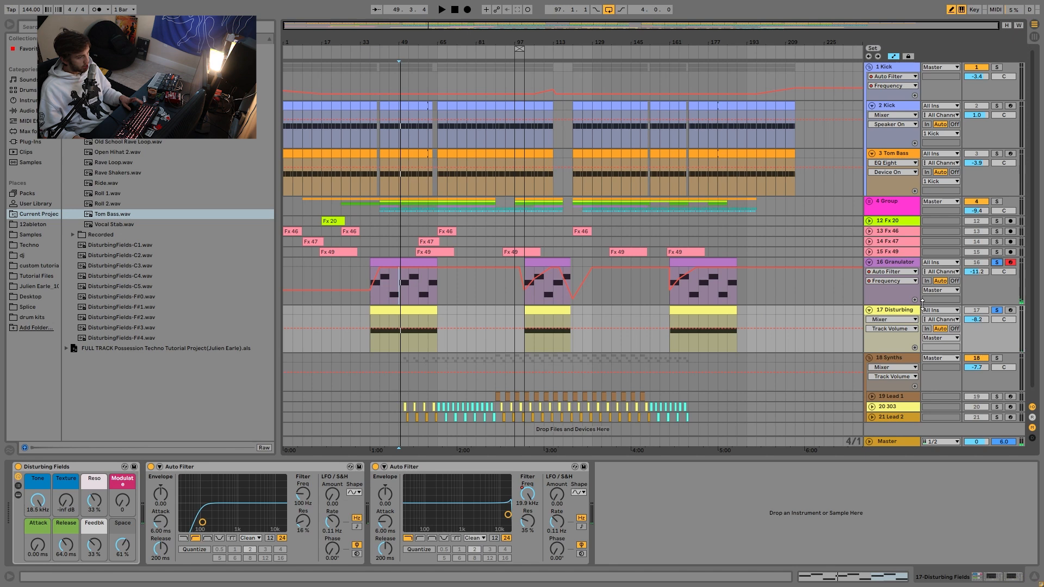
click(996, 312)
key(space)
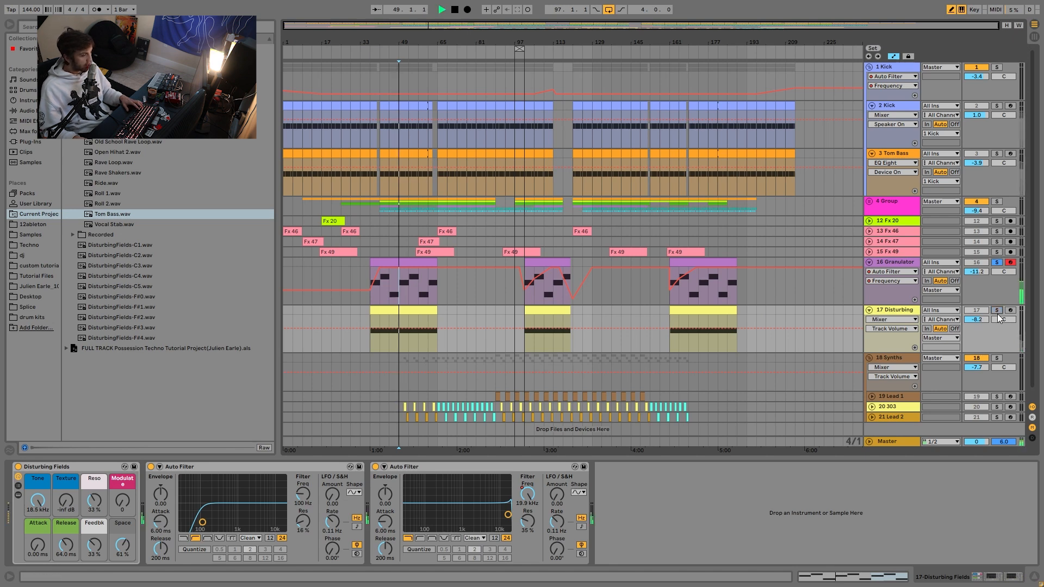
click(880, 262)
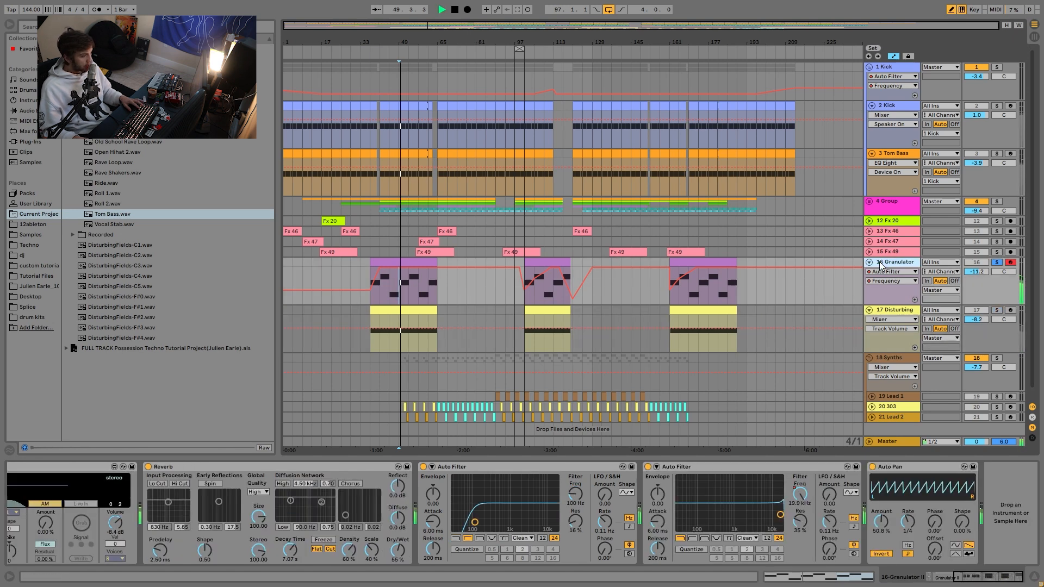
click(997, 310)
click(892, 311)
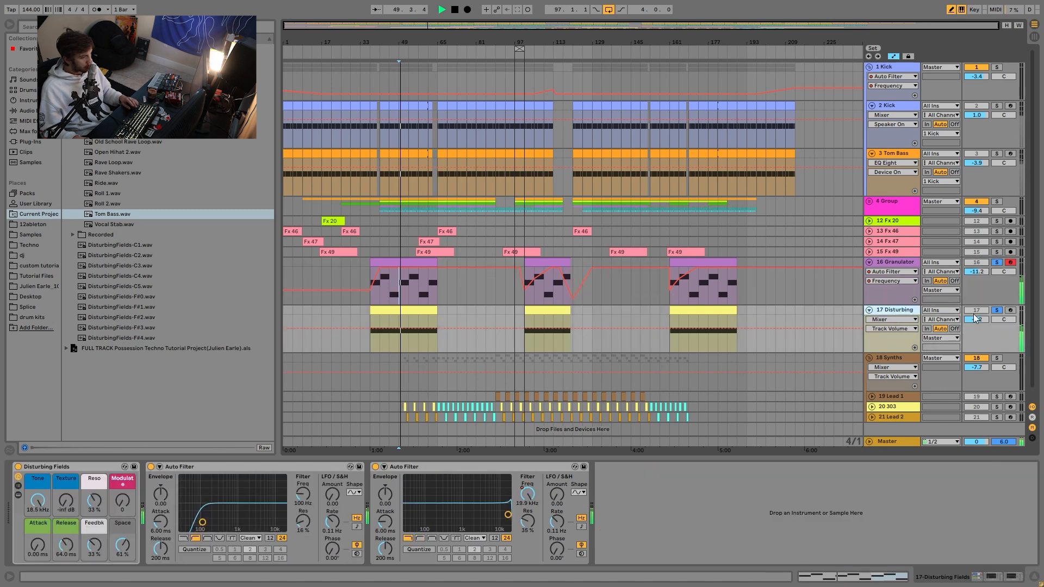
Stop playback with Disturbing out of solo and show the frequency automation of its second Auto Filter
click(997, 310)
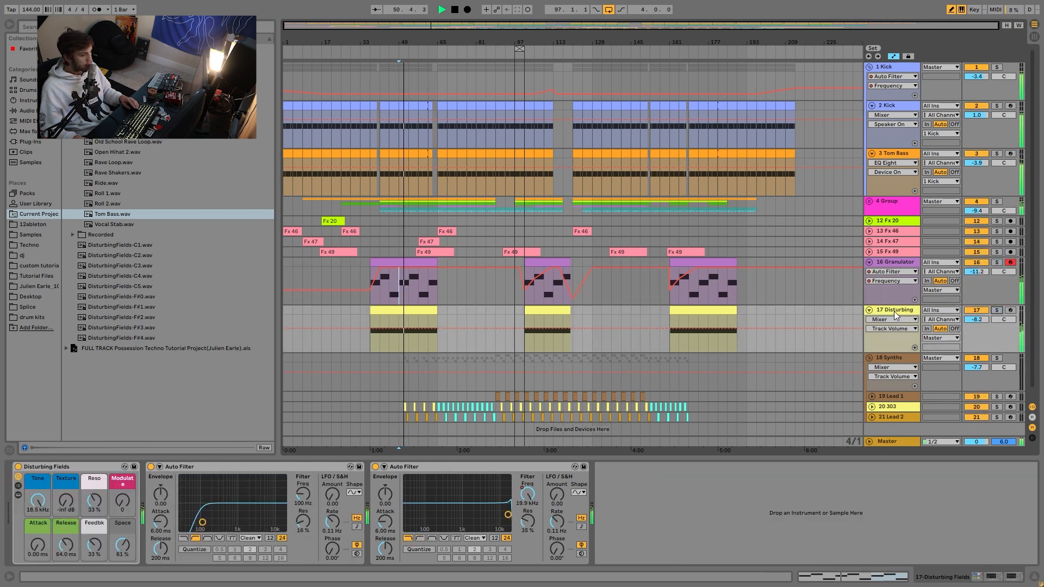
key(space)
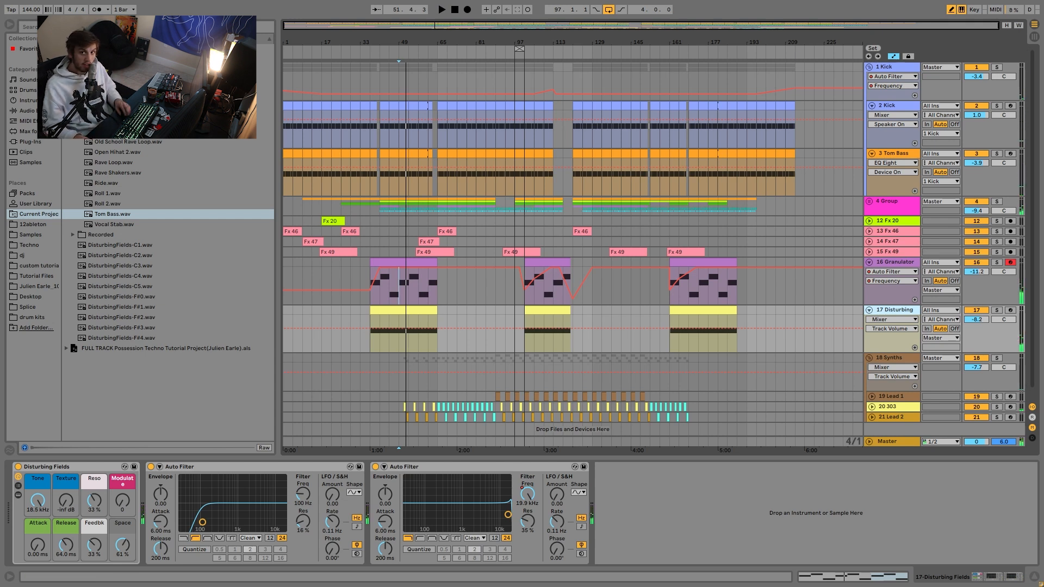
scroll(845, 357, down, 1)
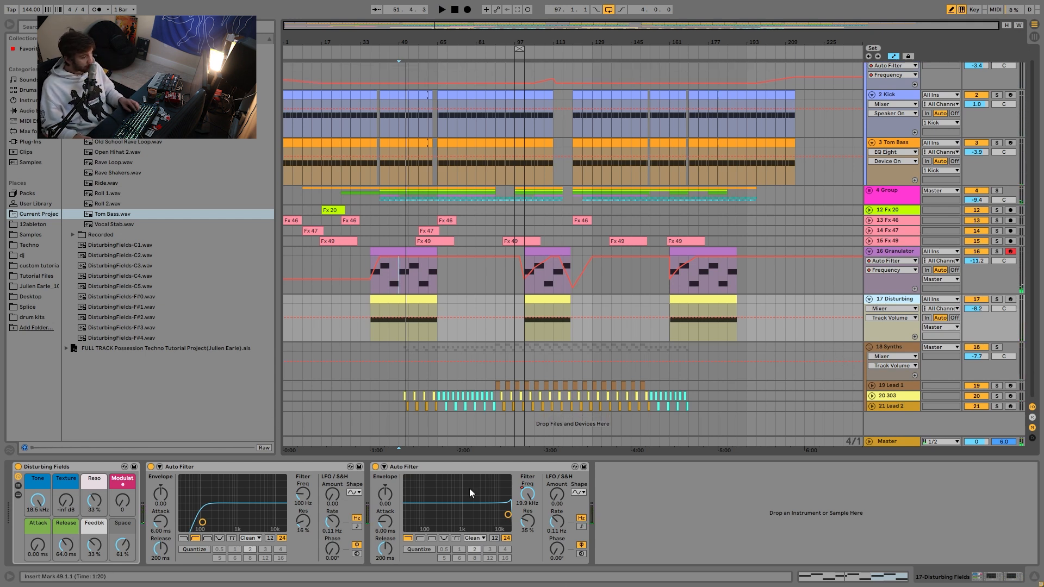
click(523, 485)
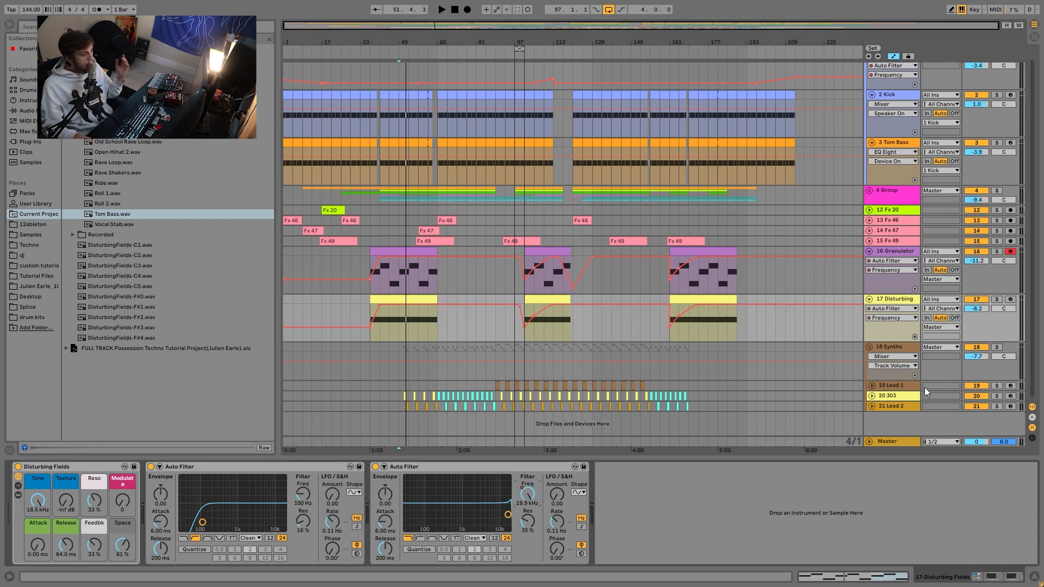
Solo the Lead 1 track and play it from around bar 129
click(996, 386)
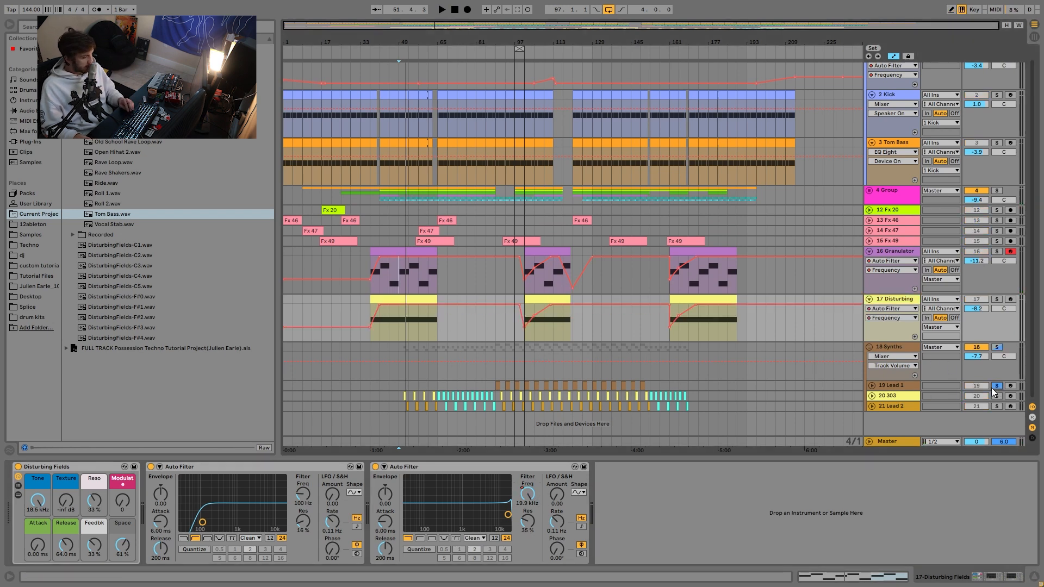
click(594, 383)
key(space)
Open the Lead 1 clip at bar 129, enlarge its note view and select the D#1 and D#2 notes around 1.3
double_click(595, 383)
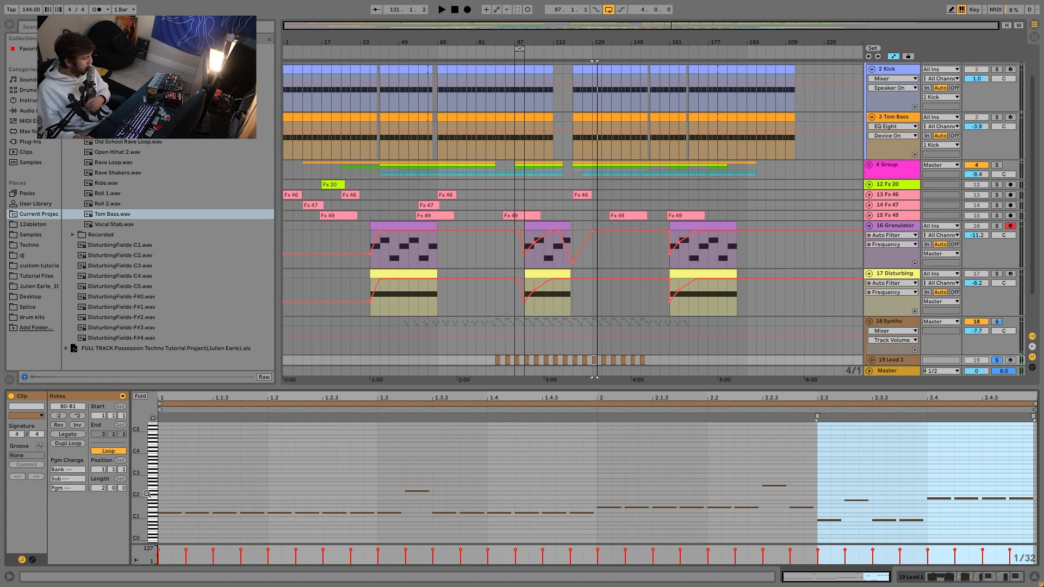
drag(146, 493, 163, 492)
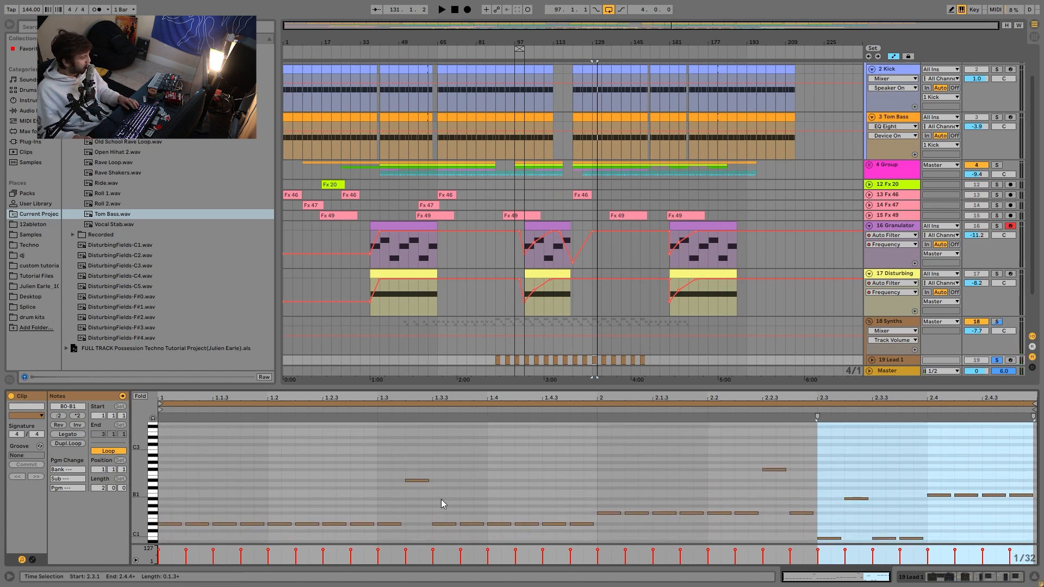
drag(390, 469, 419, 535)
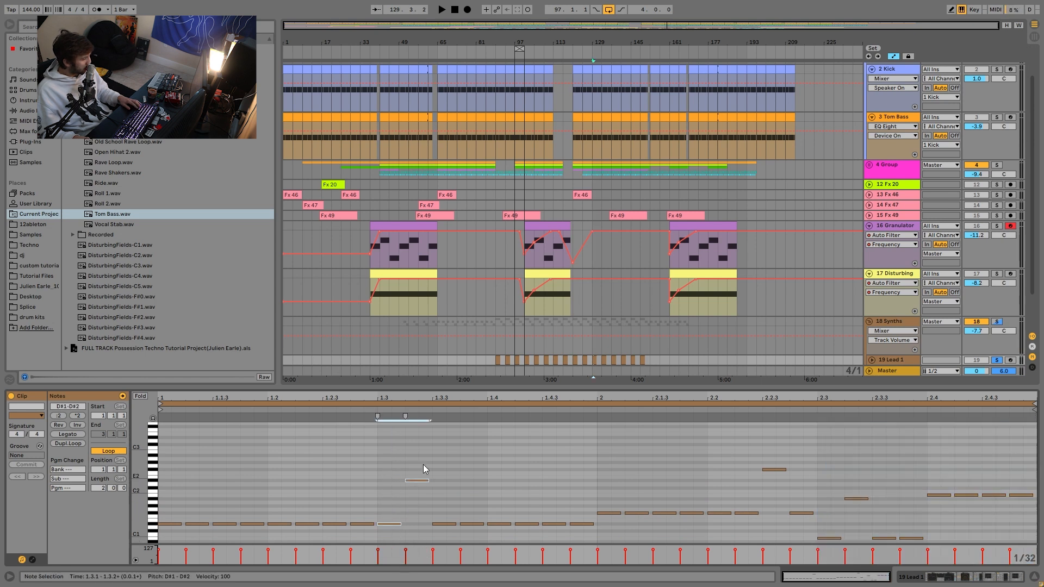
Select the Lead 1 clip's notes from 2.3 onward, narrow the selection to those at 2.4, and play the clip from bar 129
drag(598, 531, 1033, 429)
scroll(799, 510, down, 3)
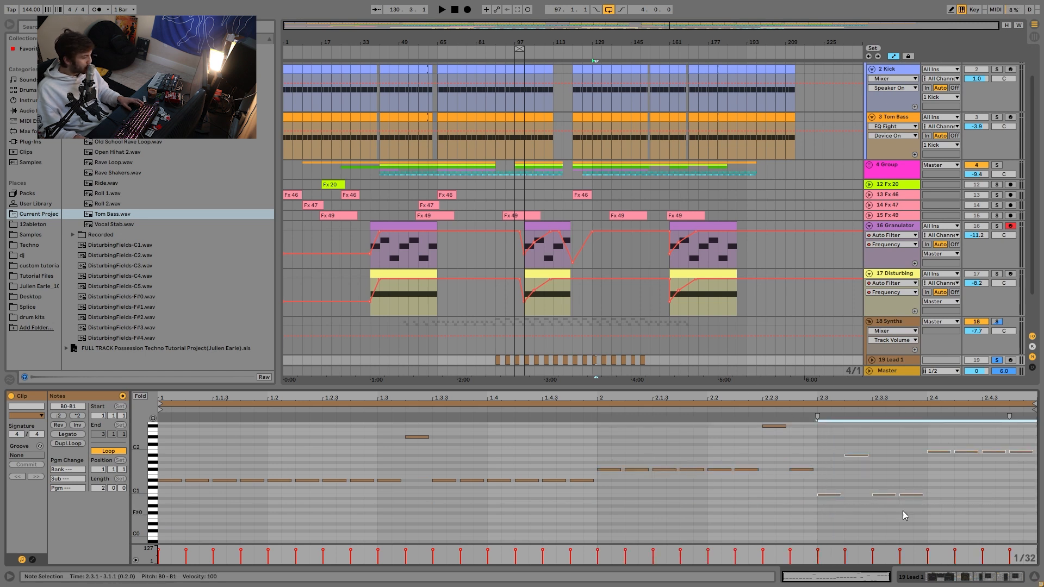
drag(927, 442, 1035, 490)
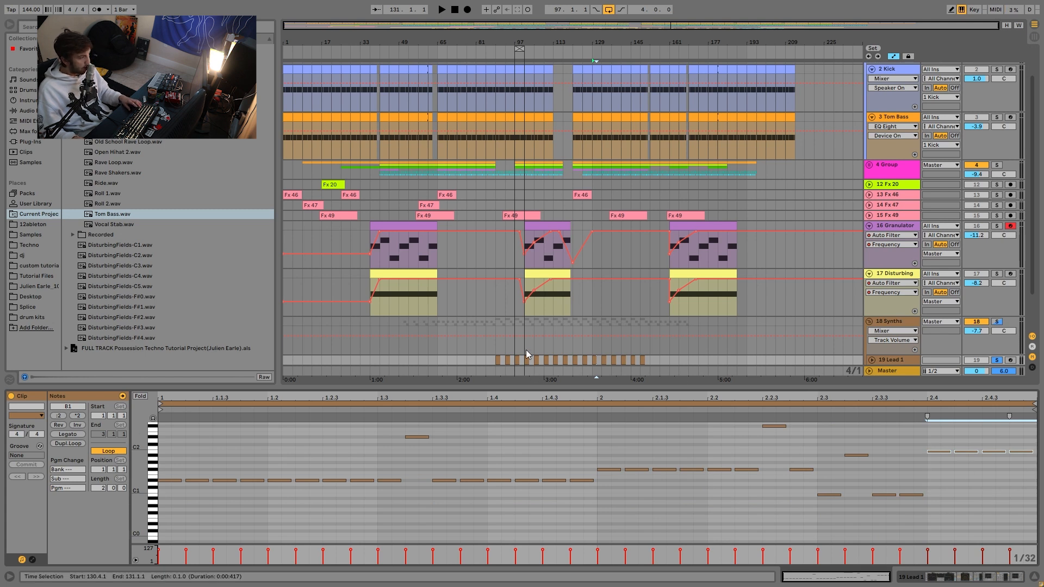
click(593, 361)
key(space)
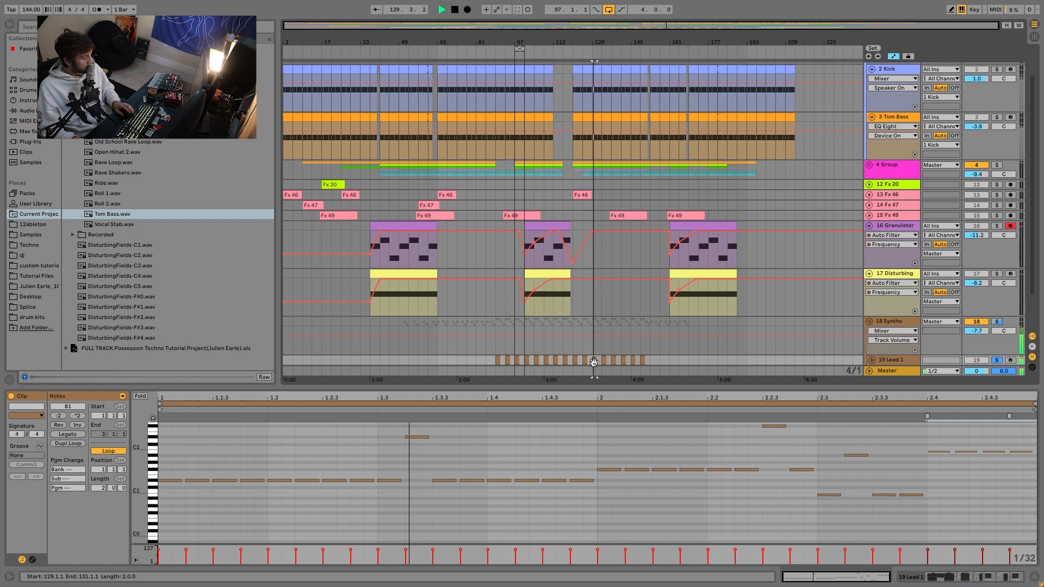
key(space)
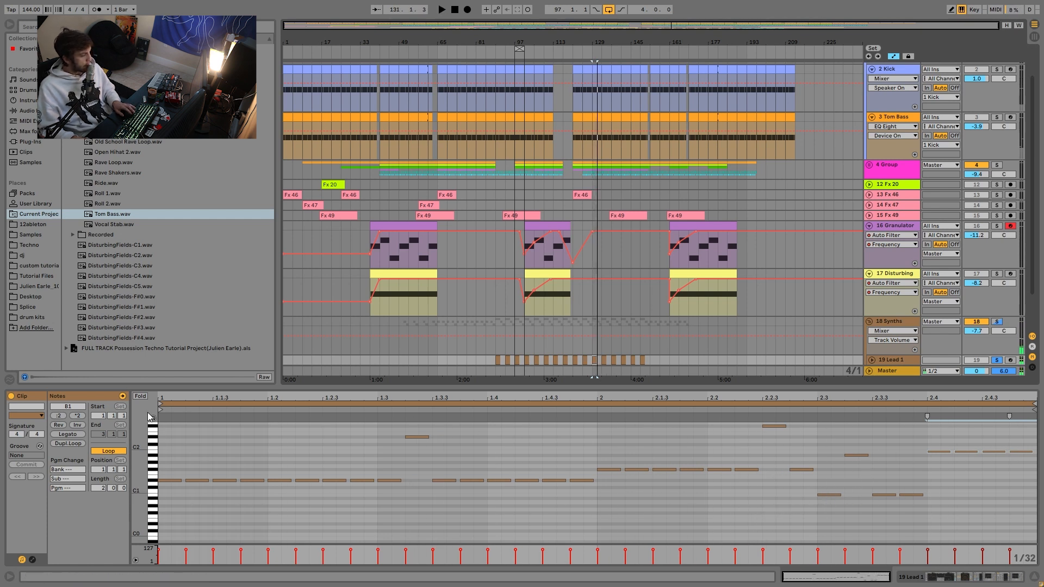
Turn on note preview and audition the Lead 1 clip's F#1 notes at 2.1 against the low B0 note at 2.3
drag(210, 471, 255, 549)
click(608, 495)
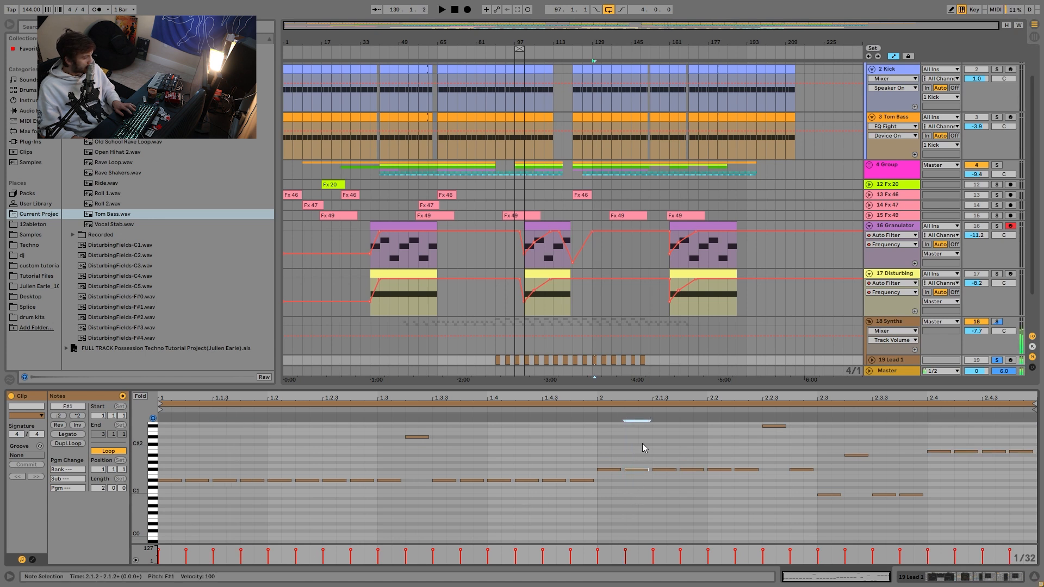
click(837, 495)
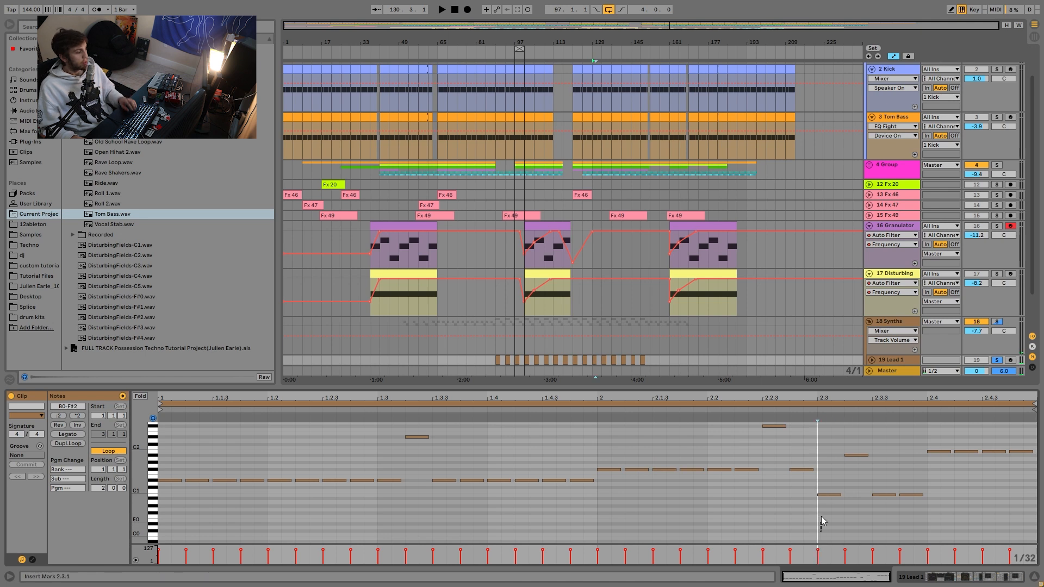
click(603, 451)
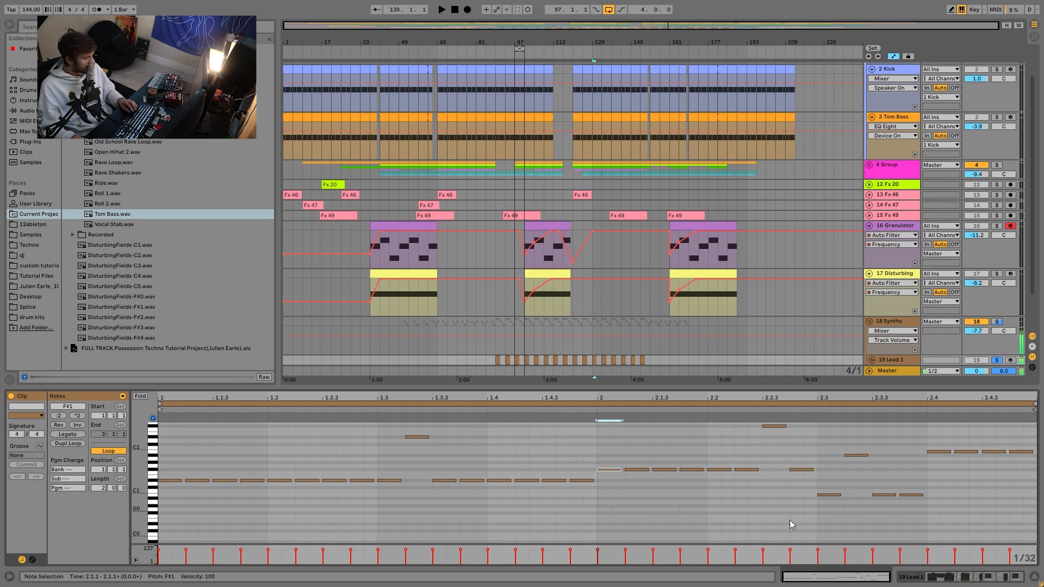
click(828, 495)
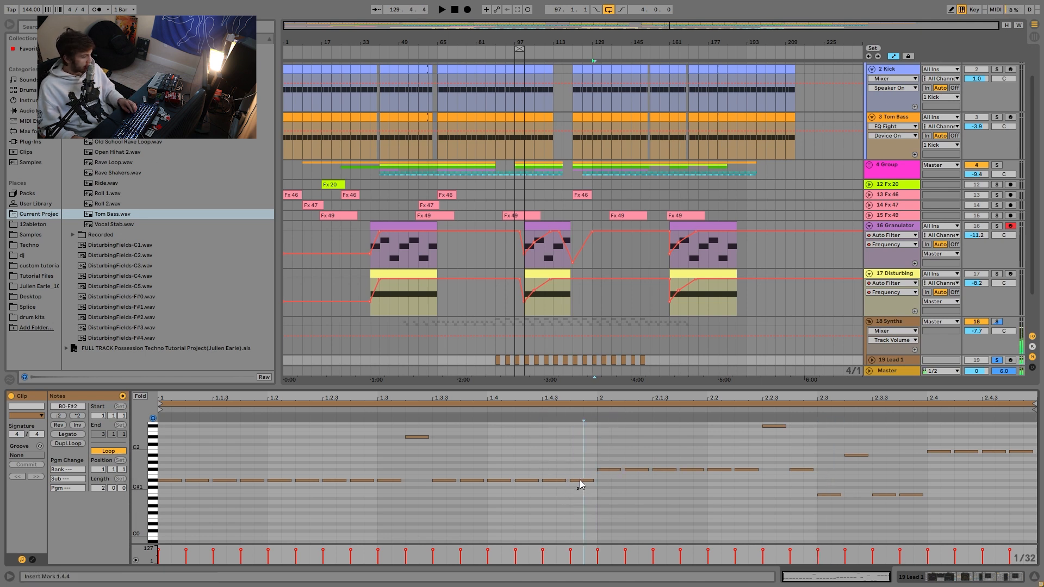
click(608, 469)
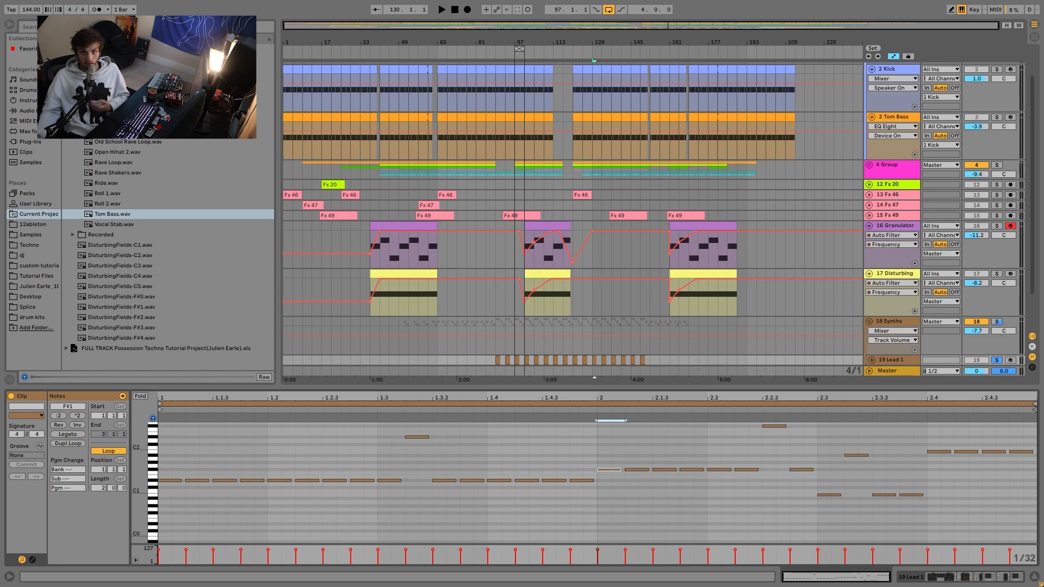
Show Lead 1's device chain at its Wavetable synth and play the lead from bar 129
click(940, 582)
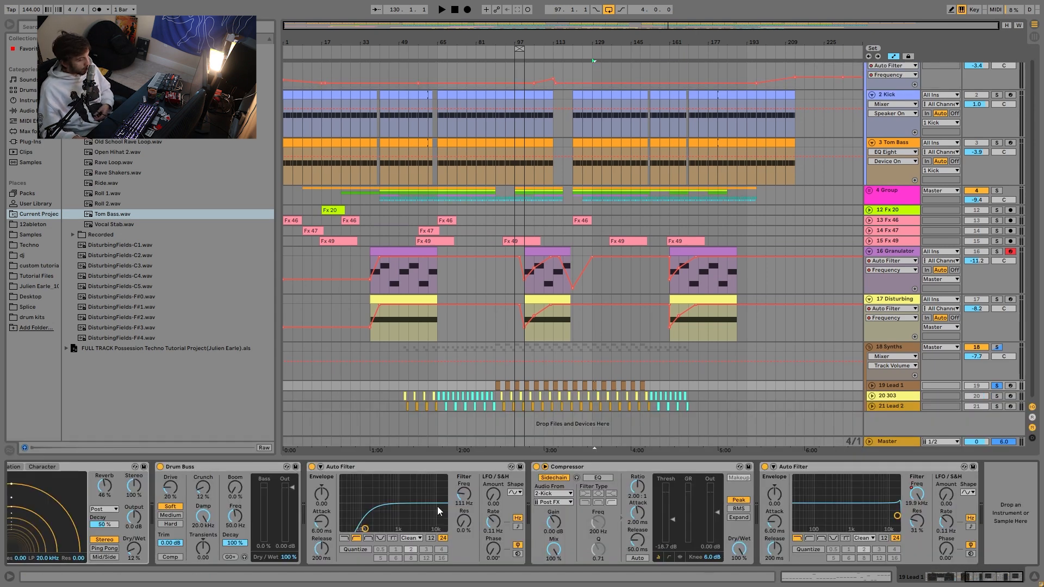
click(930, 578)
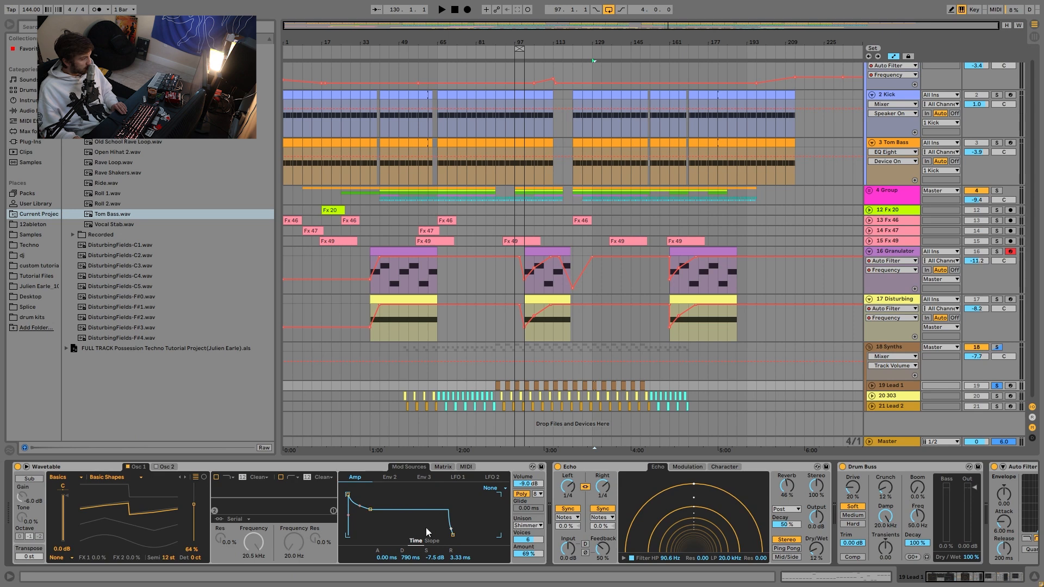
key(space)
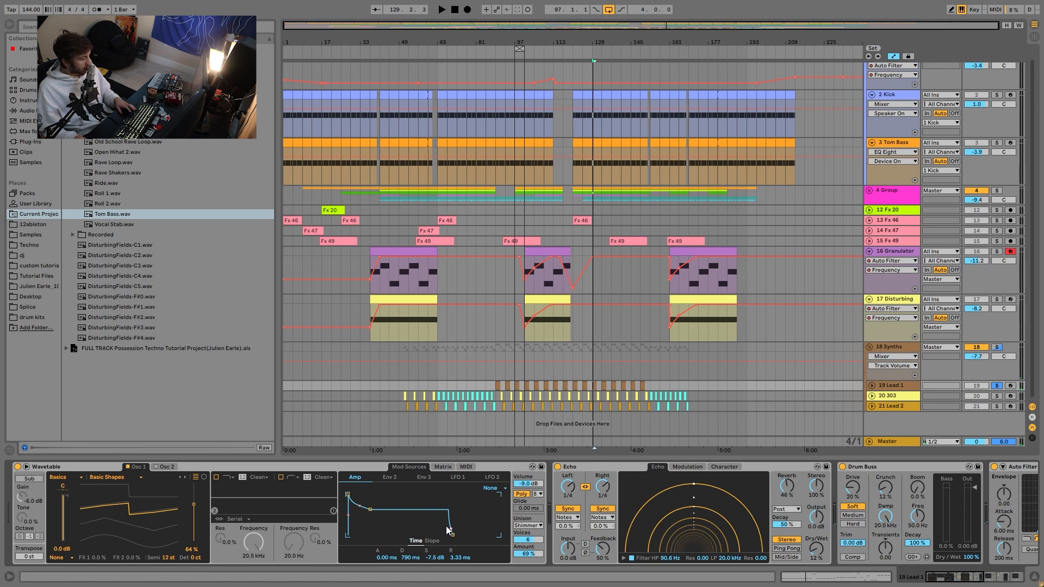
Compare Wavetable's None, Classic and Shimmer unison modes while playing the lead, ending on Shimmer
click(534, 527)
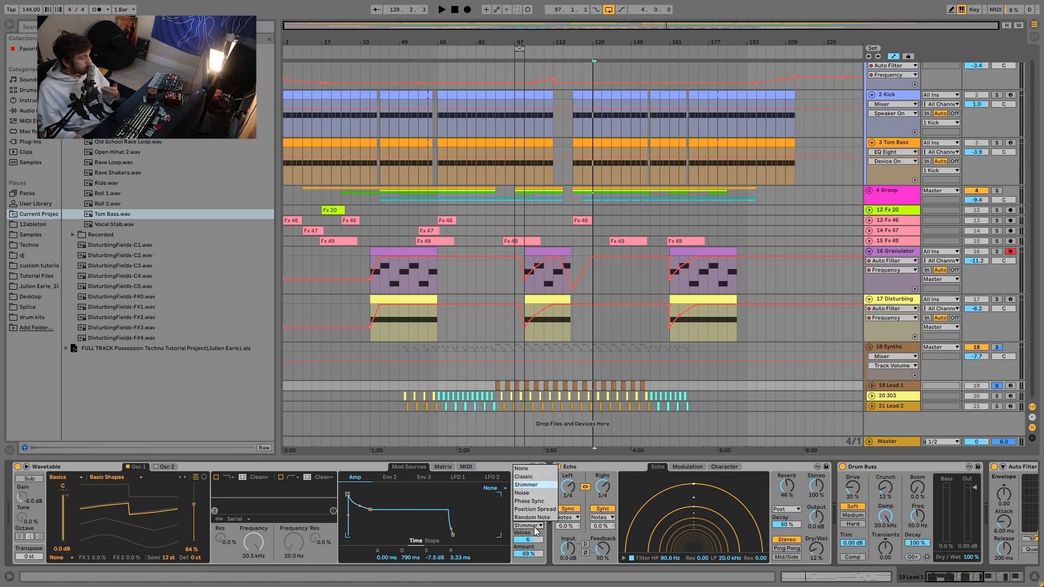
click(531, 467)
key(space)
key(Down)
key(Down)
key(space)
key(Up)
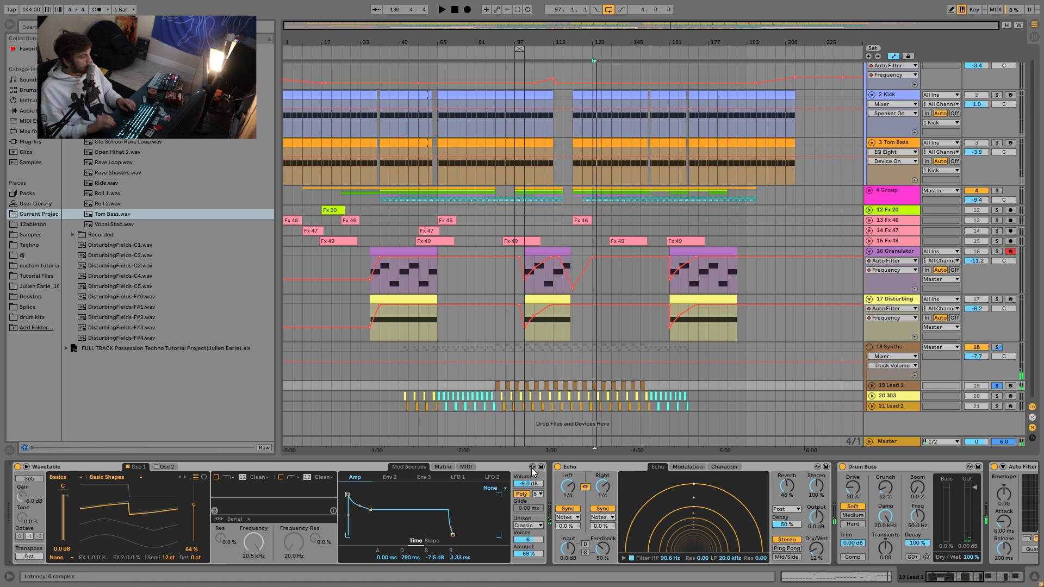
key(space)
key(Down)
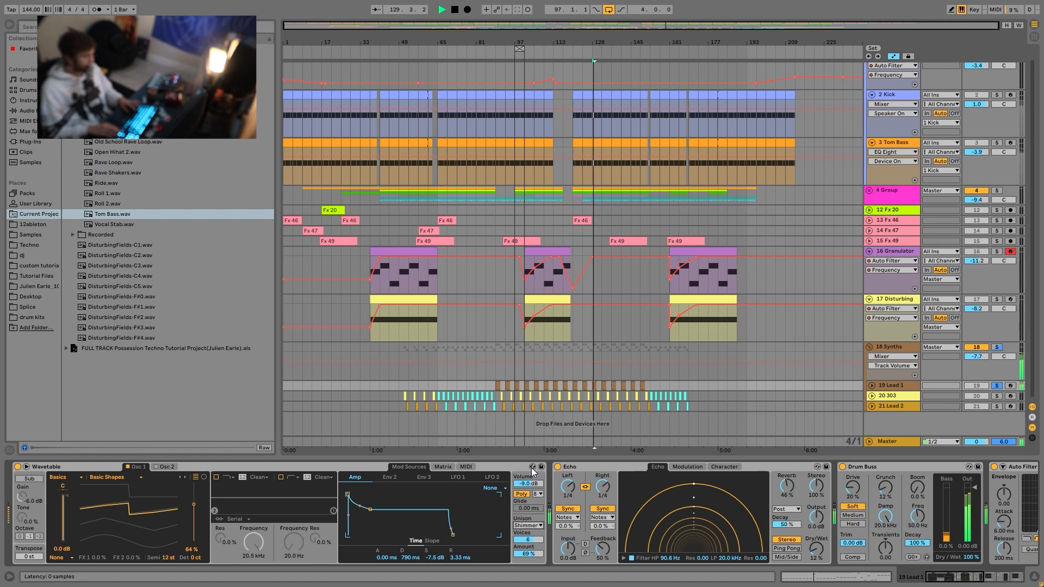
key(space)
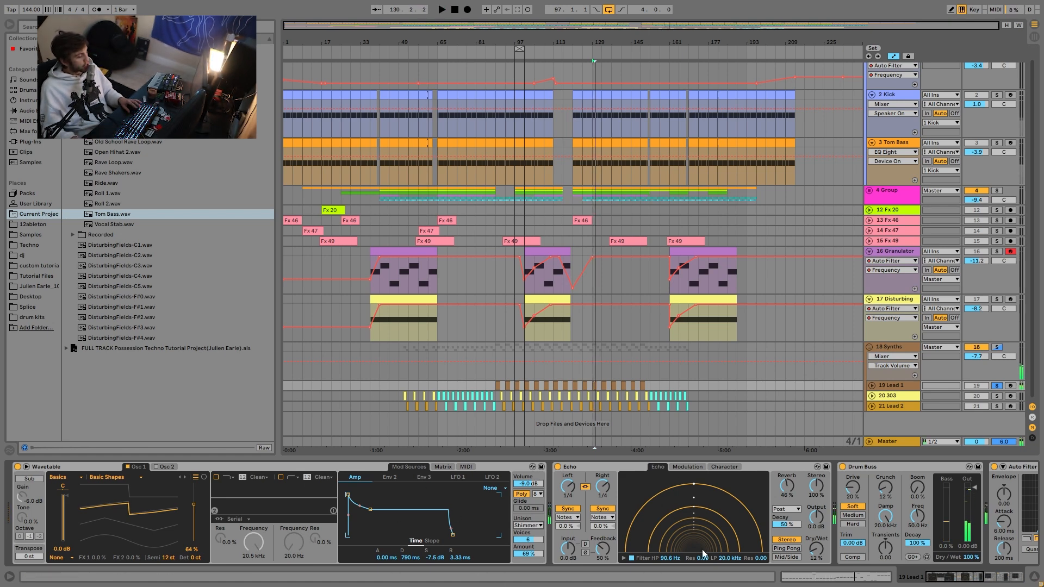
Examine Lead 1's Echo, Drum Buss, Auto Filter and kick-sidechained Compressor, playing the lead from bar 129
scroll(492, 481, right, 5)
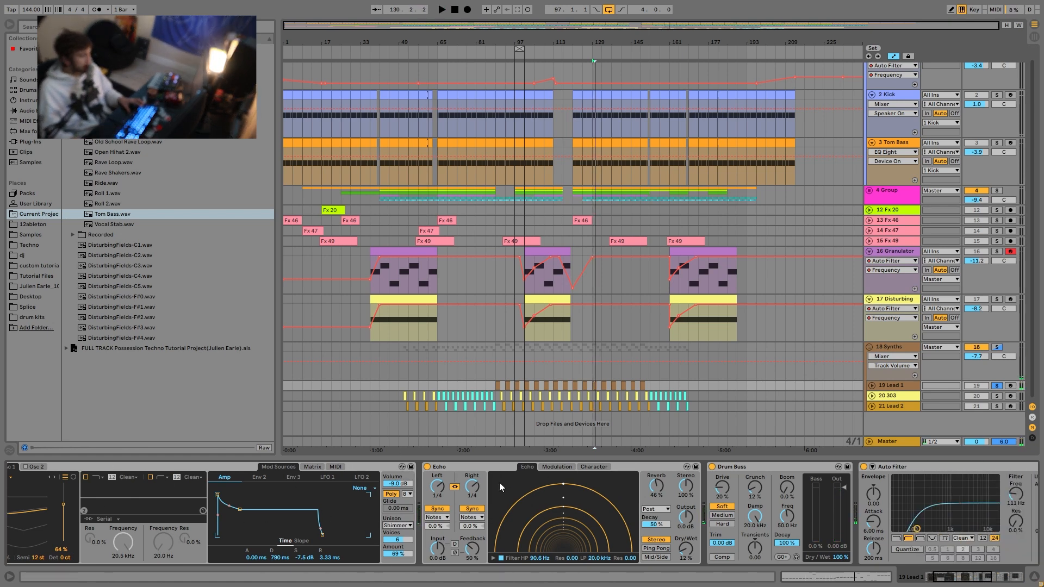
scroll(442, 511, right, 5)
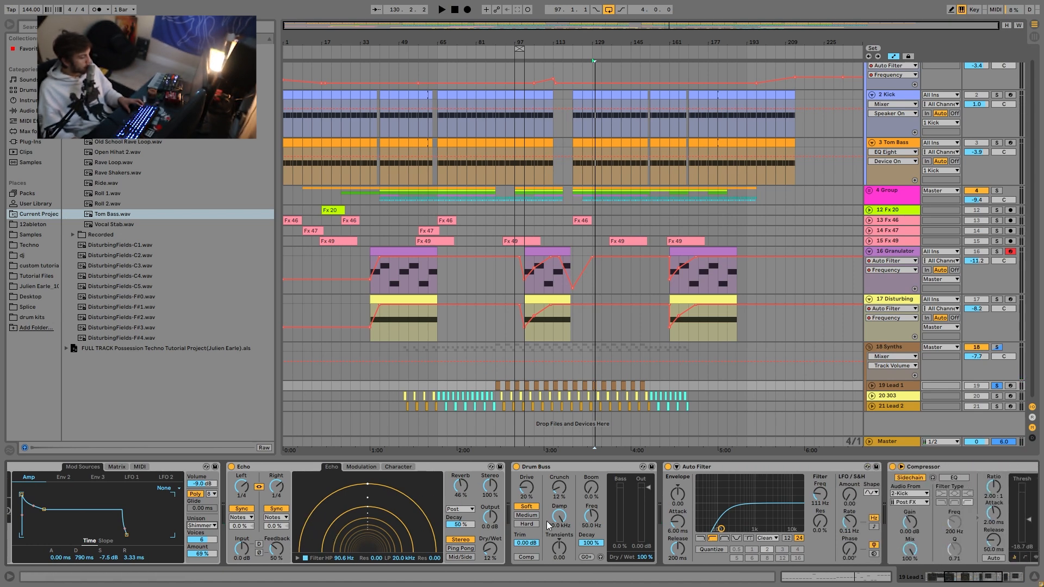
scroll(461, 501, right, 5)
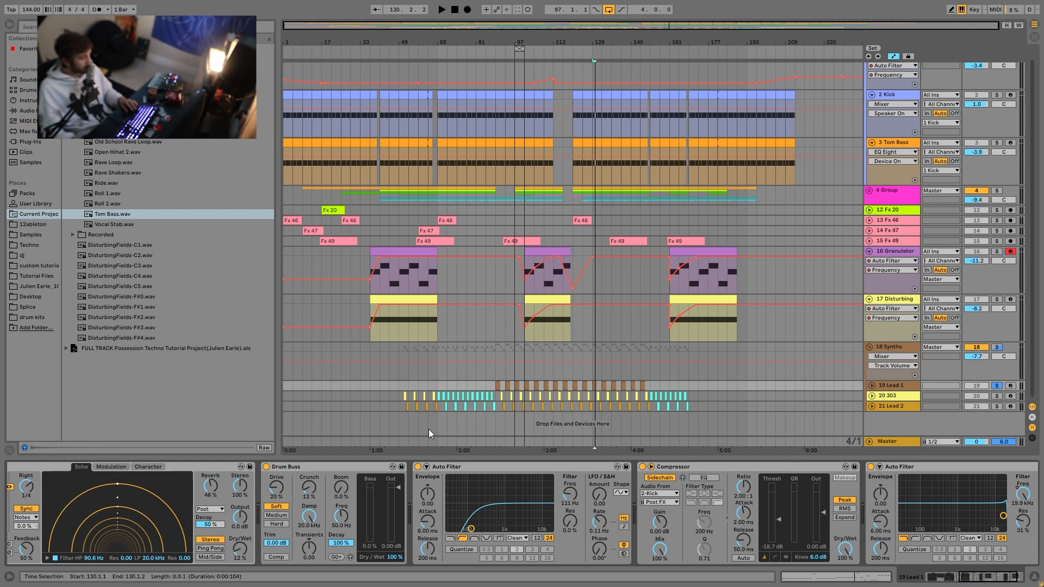
scroll(461, 488, right, 4)
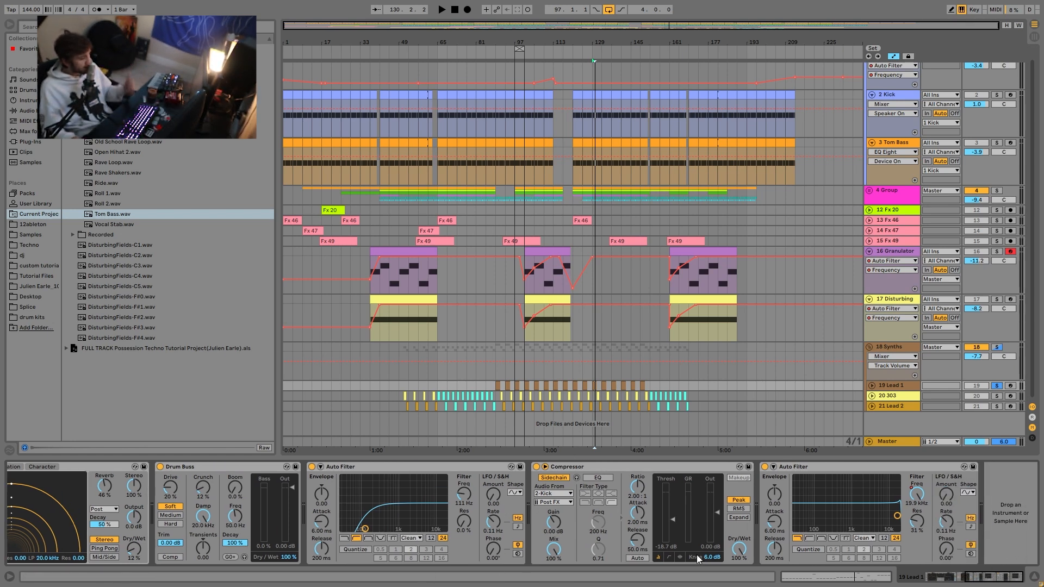
scroll(855, 114, up, 1)
key(space)
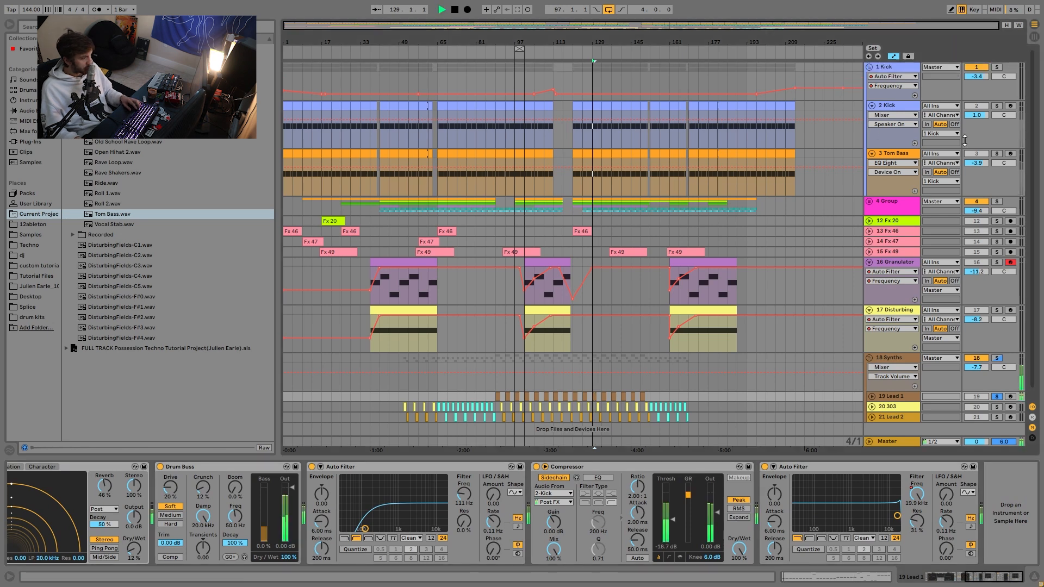
scroll(973, 220, down, 1)
key(space)
click(997, 96)
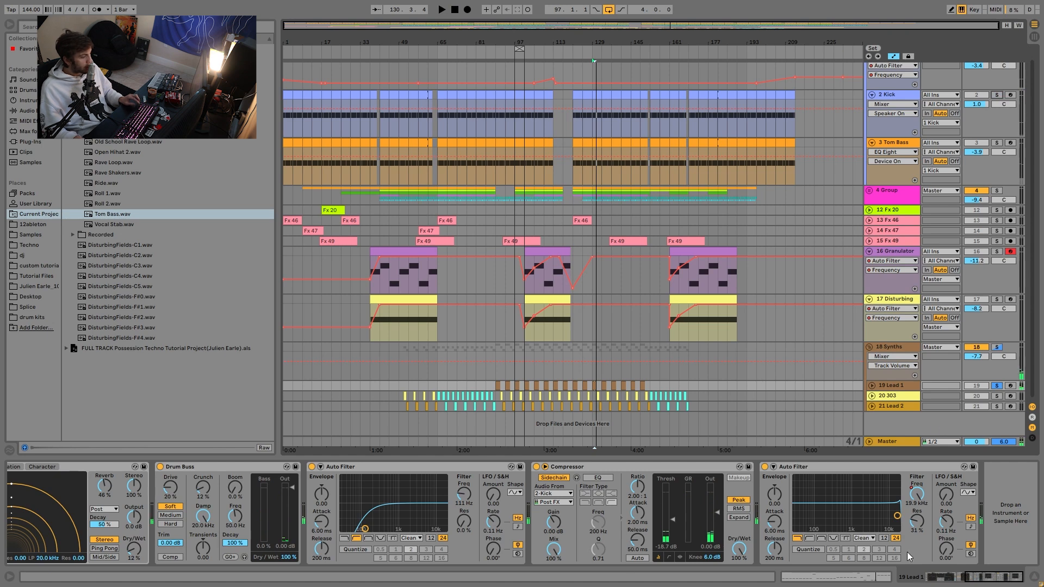
Show the frequency automation of Lead 1's last Auto Filter and play the soloed lead from bar 89
right_click(917, 496)
click(949, 502)
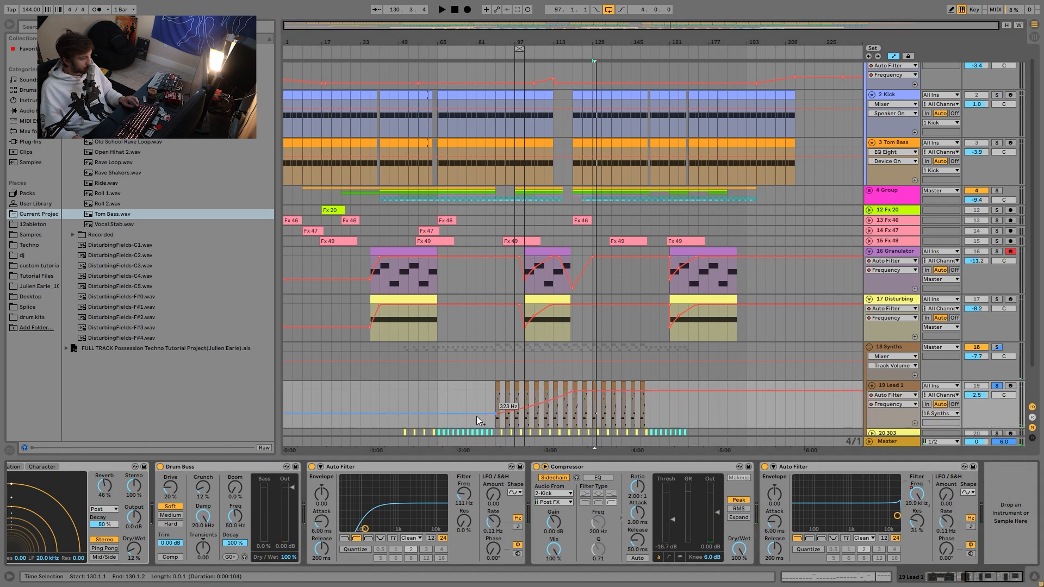
click(494, 400)
key(space)
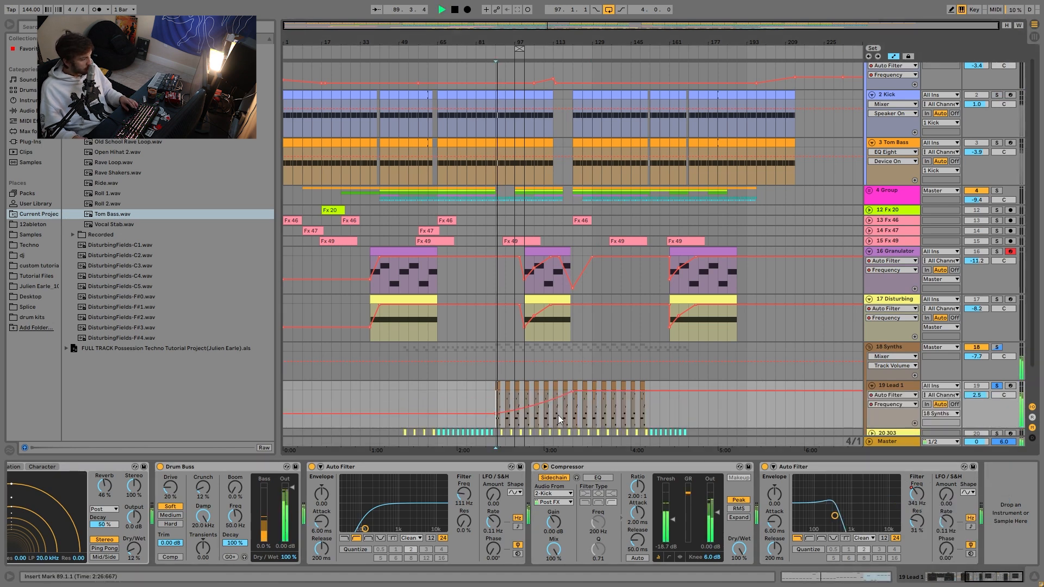
Take Lead 1 out of solo and play the full mix from bar 81 and from bar 89
key(space)
scroll(411, 334, down, 3)
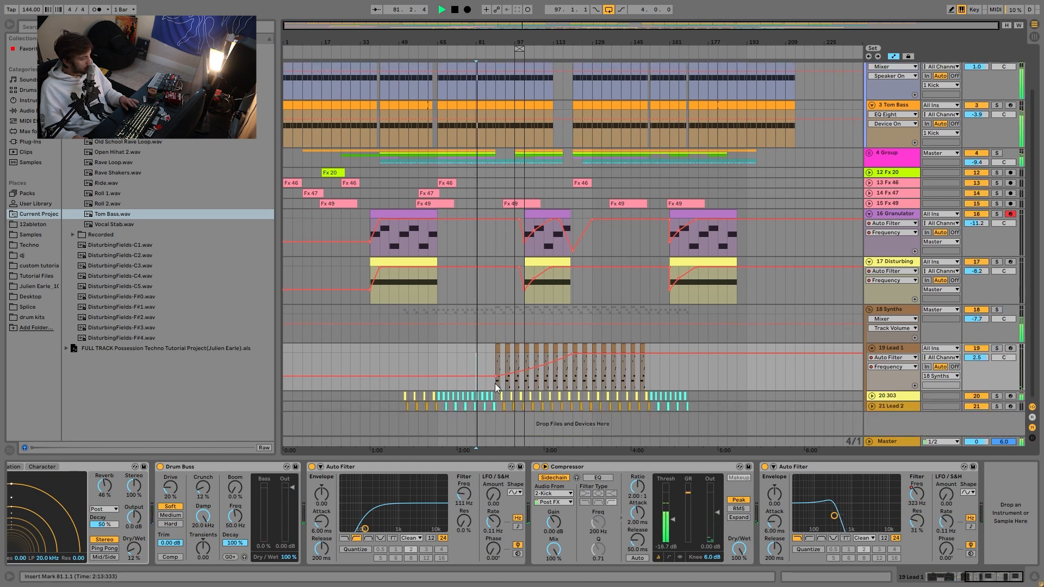
key(space)
key(space)
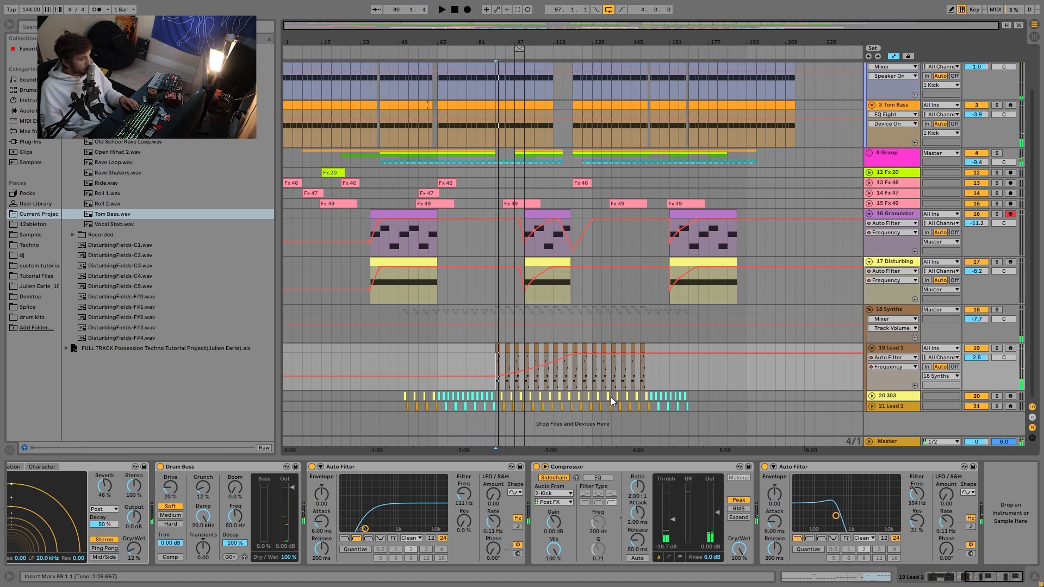
Solo the 303 track, play it from bar 111 and unfold its lane
click(996, 395)
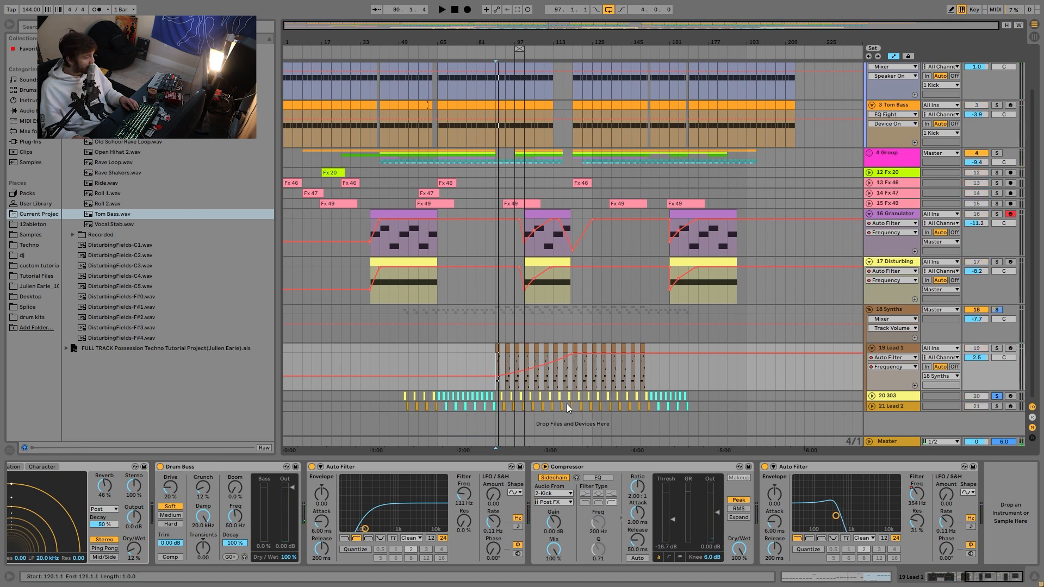
click(547, 395)
key(space)
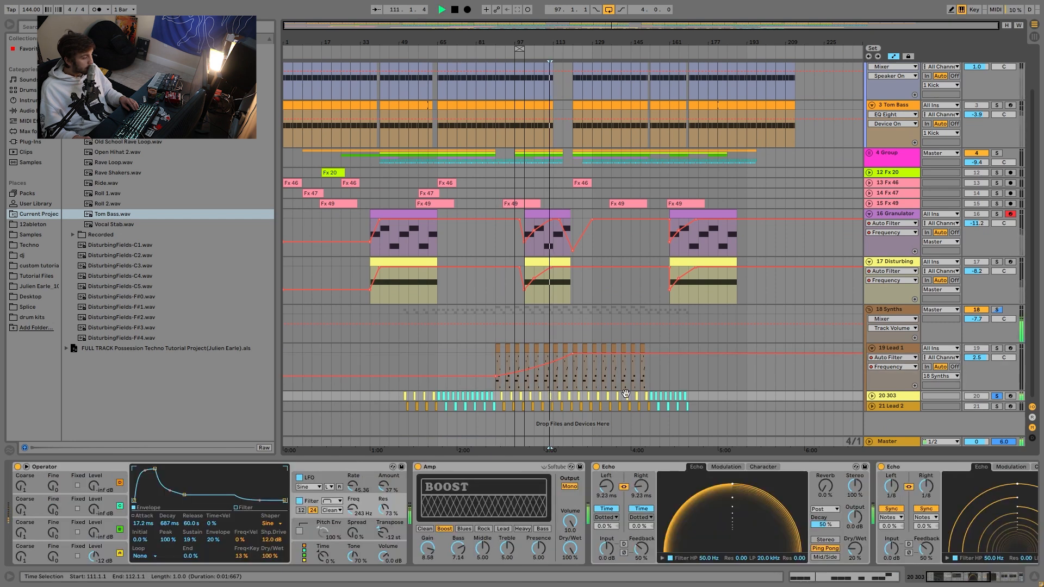
click(871, 396)
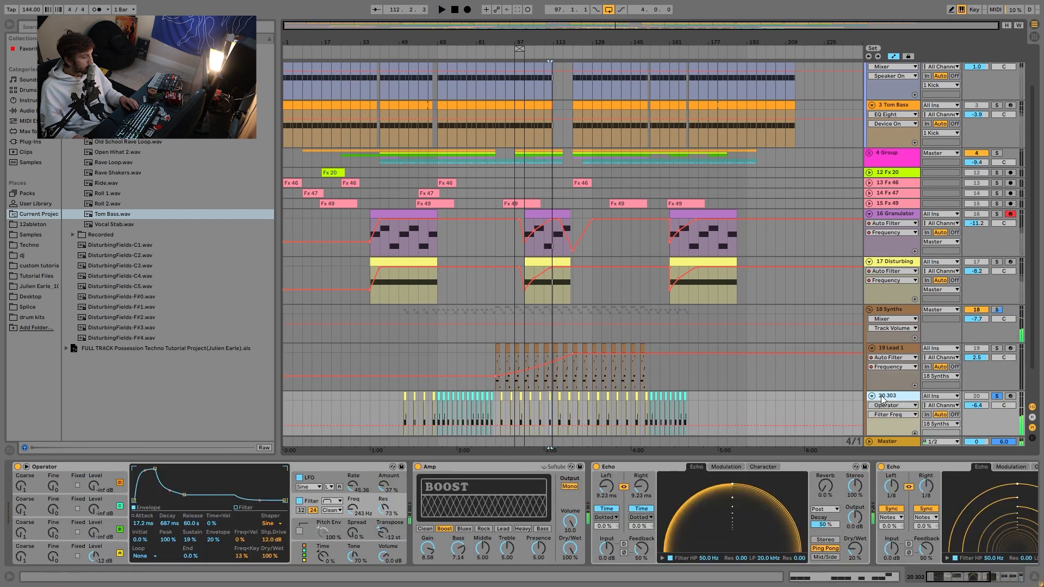
key(space)
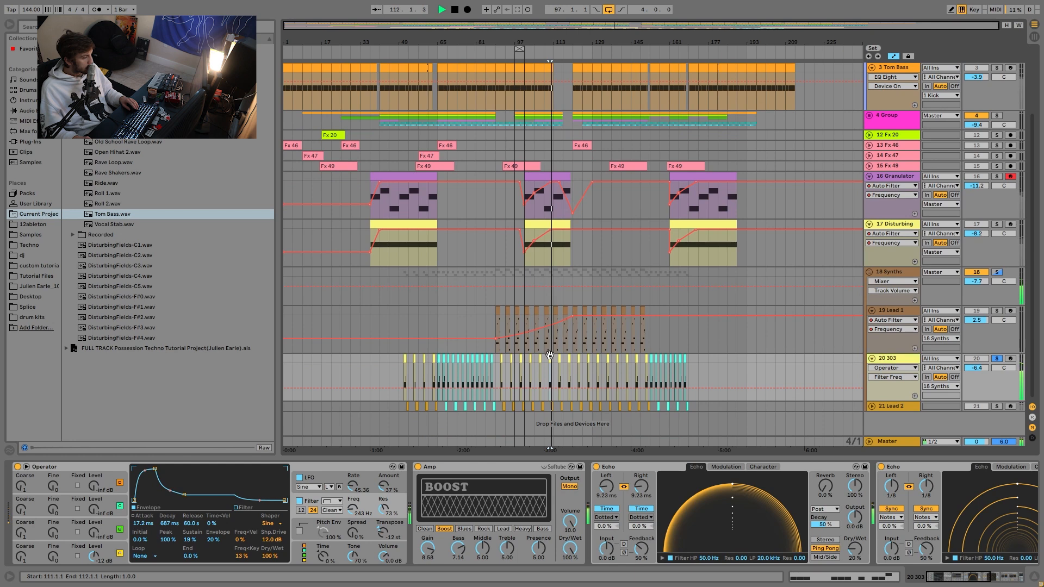
Open the 303 clip at bar 111 to show its notes while playing it, and stop playback
double_click(551, 356)
key(space)
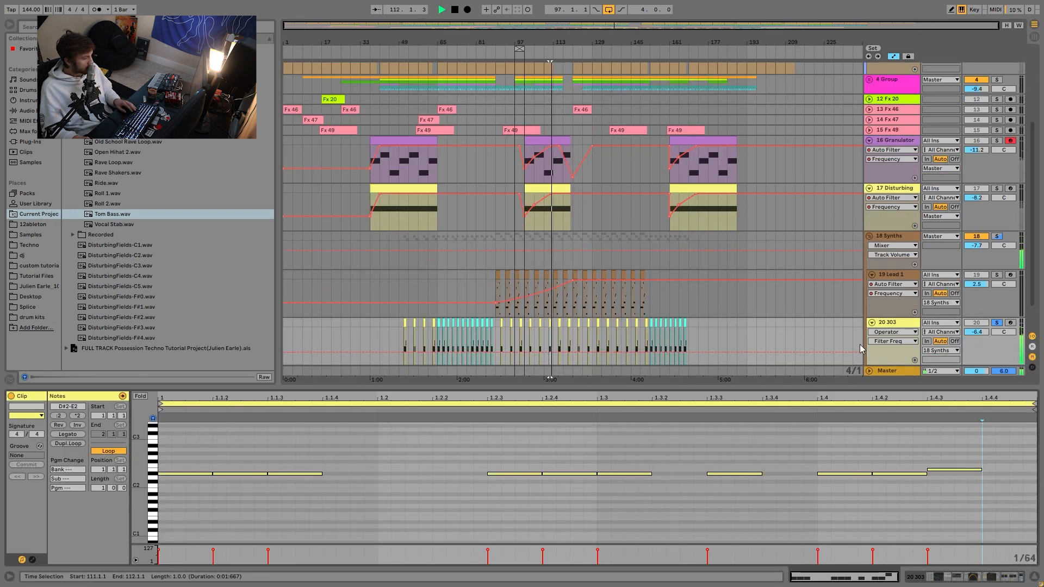
key(space)
Show the 303 track's Operator settings for oscillator A, the filter and the LFO
click(916, 322)
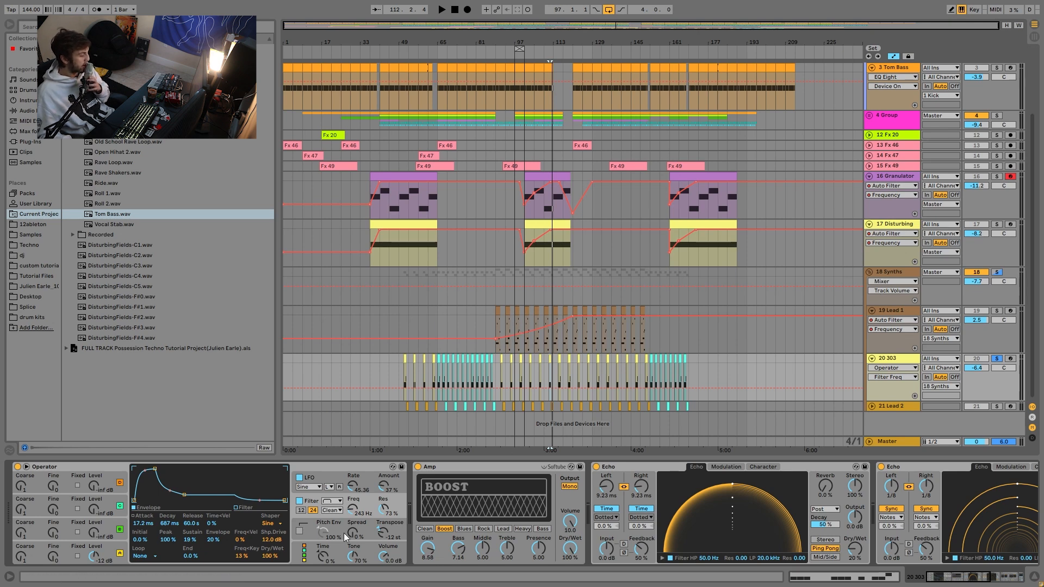
click(117, 545)
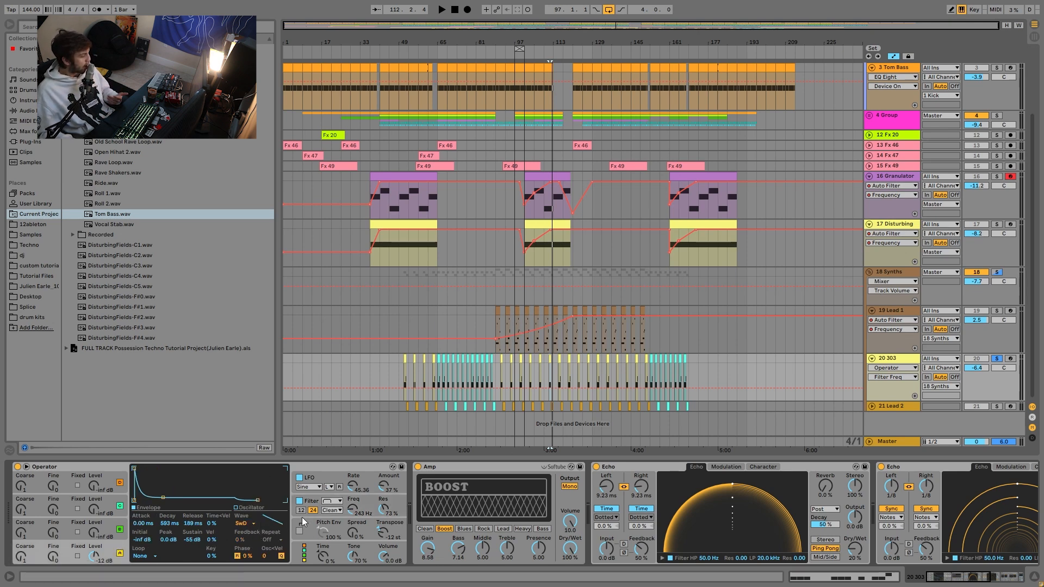
click(314, 501)
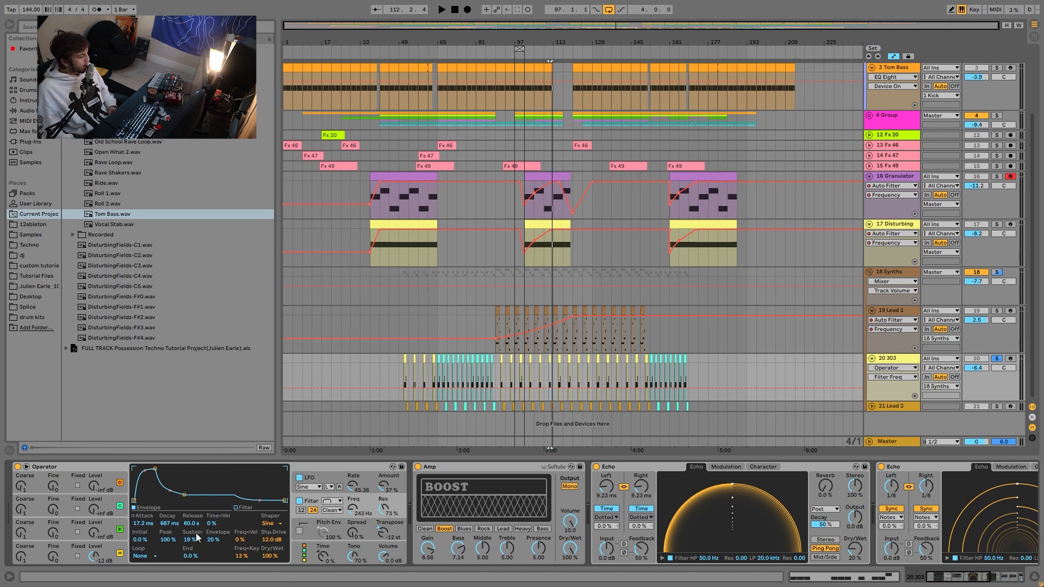
click(329, 479)
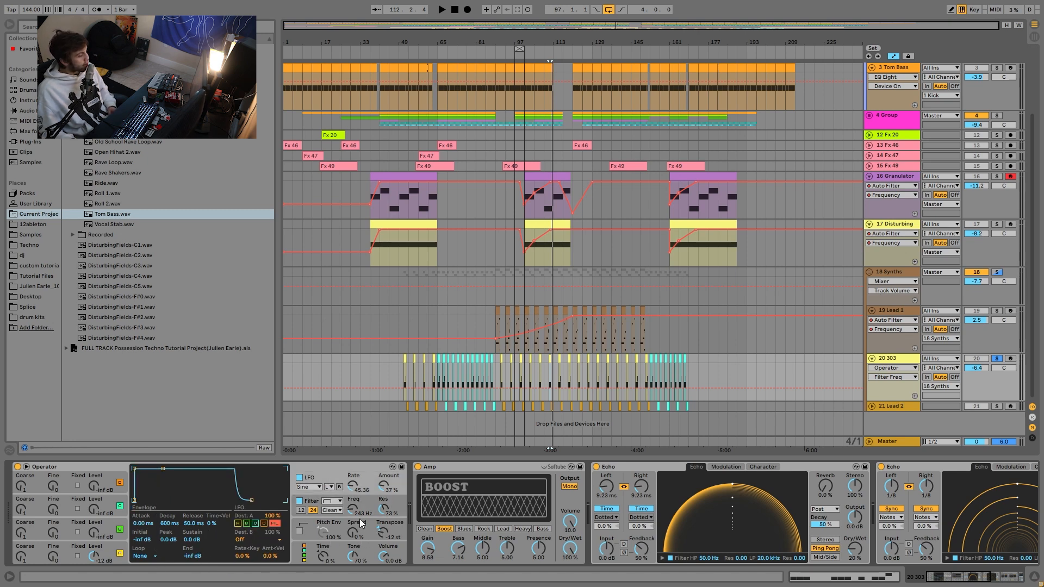
Play the 303 track from bar 111 with Operator's LFO on, off and on again to compare the sound
key(space)
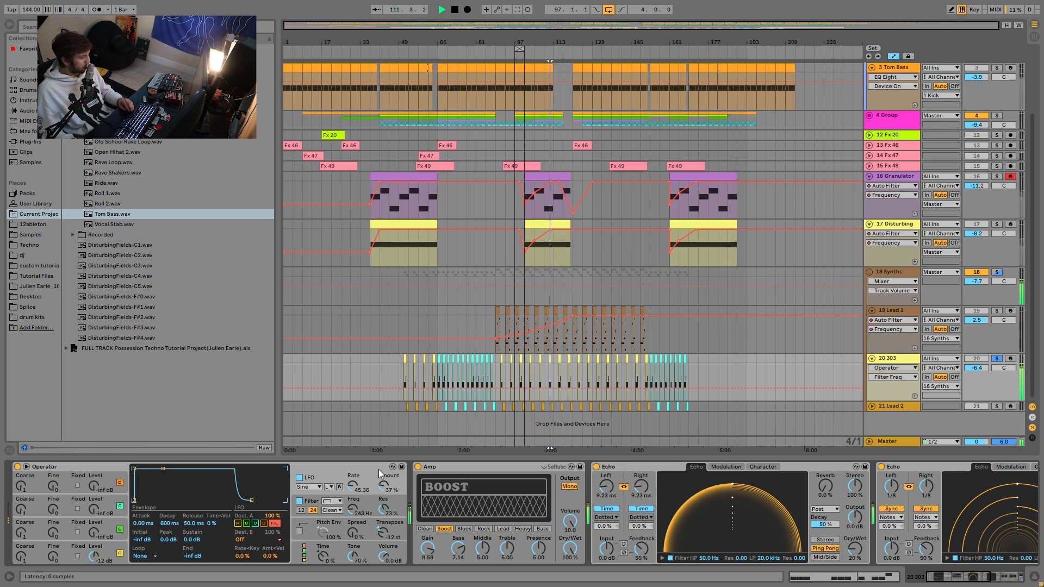
key(space)
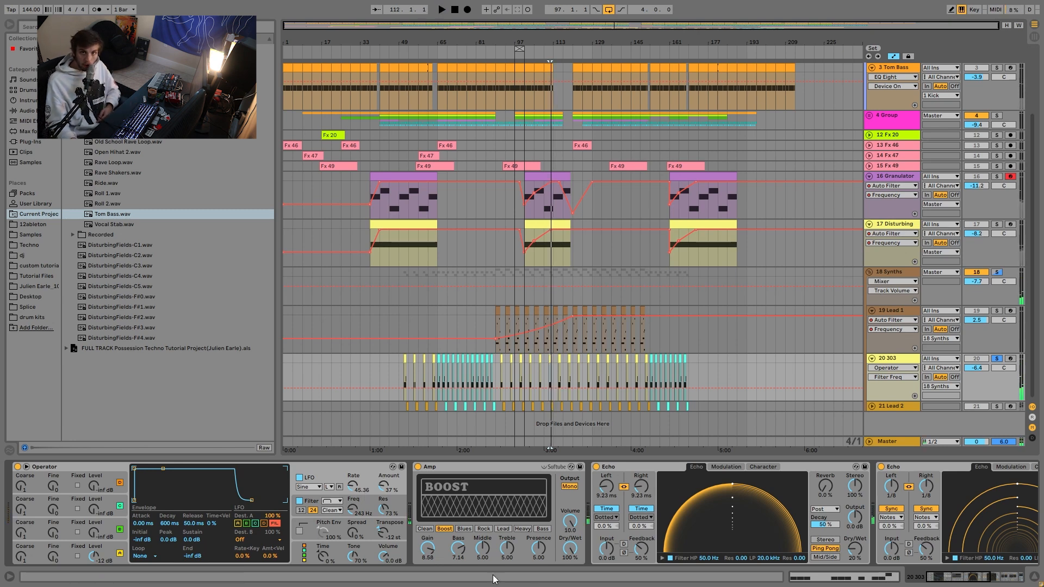
click(298, 478)
key(space)
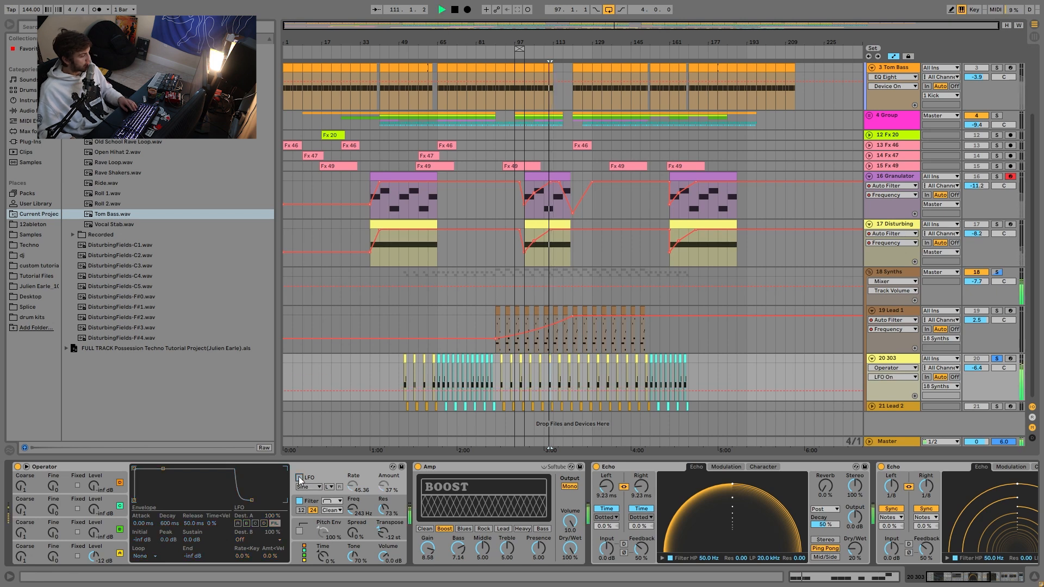
key(space)
click(298, 476)
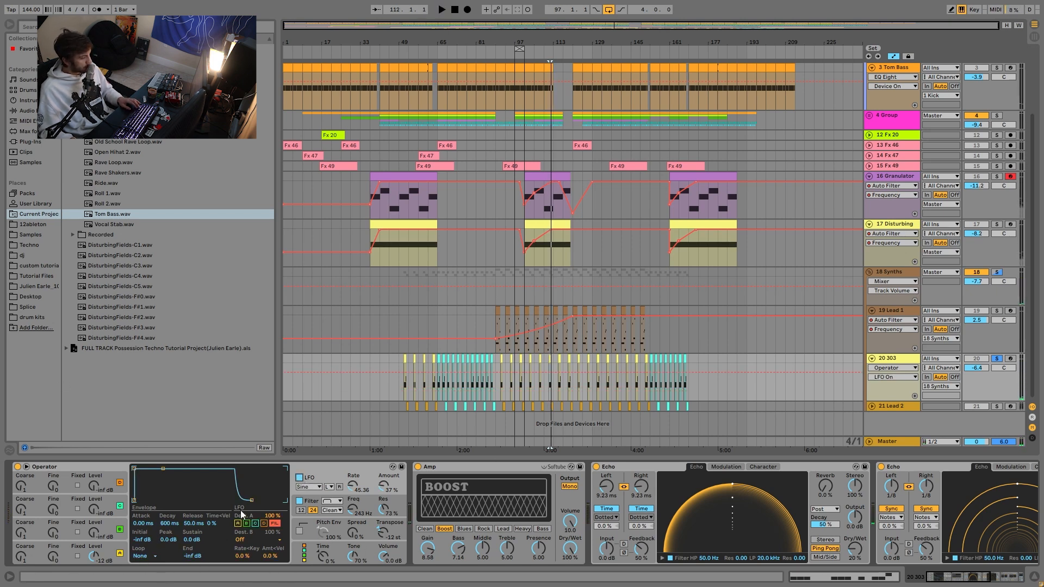
key(space)
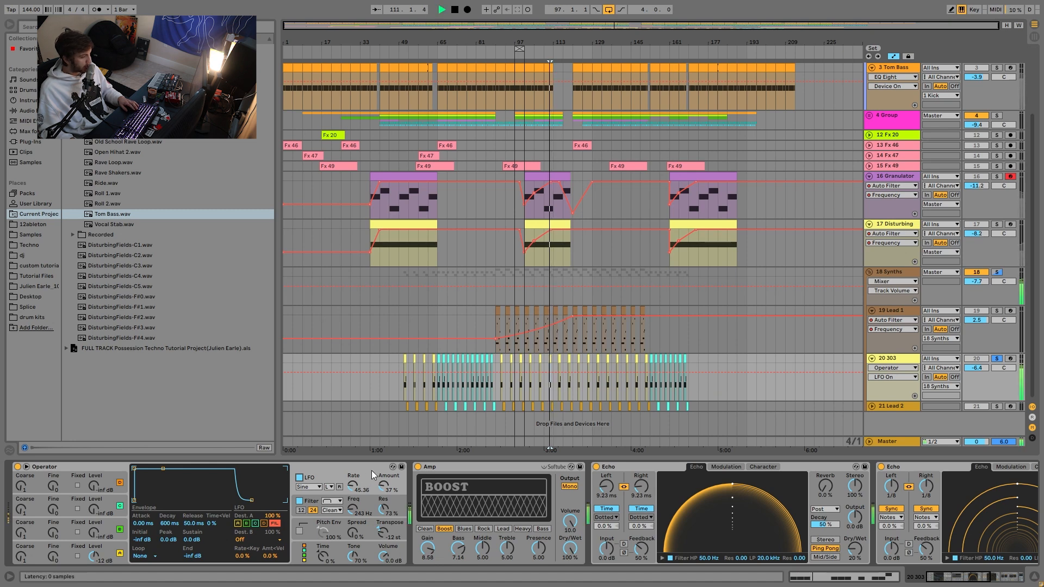
Play the soloed 303 clip from bar 115 twice
click(561, 359)
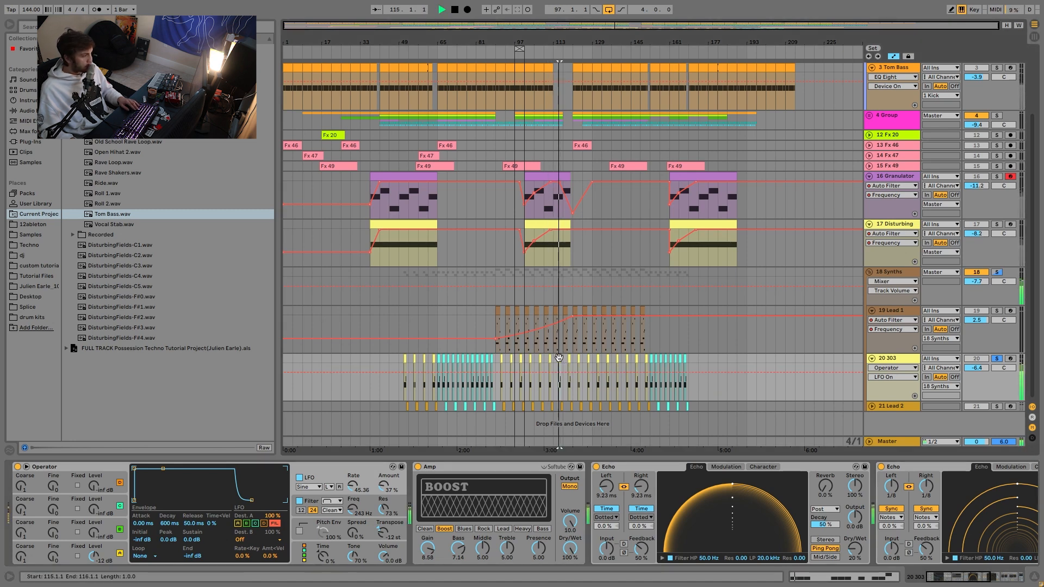
key(space)
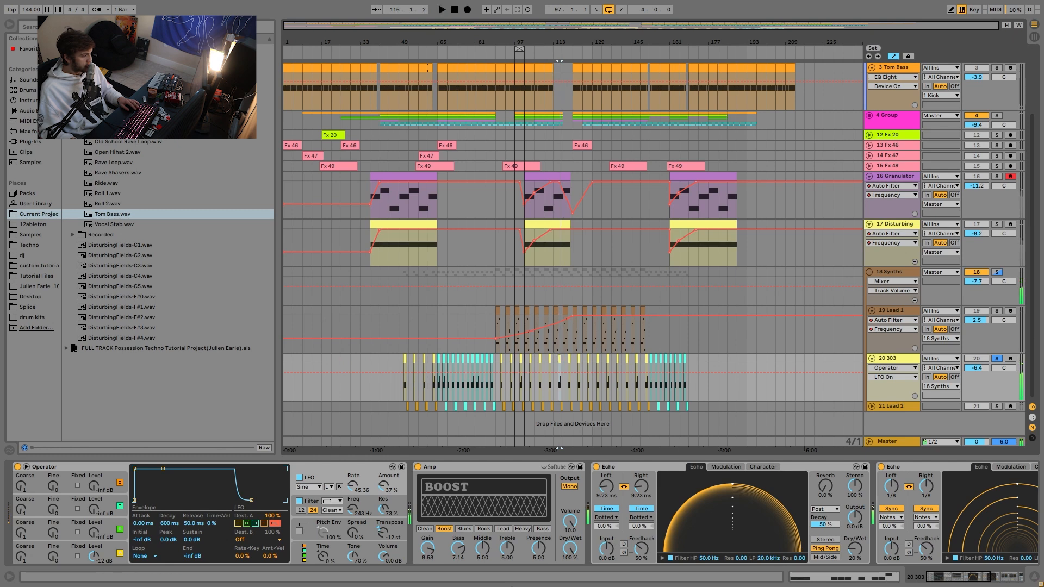
key(space)
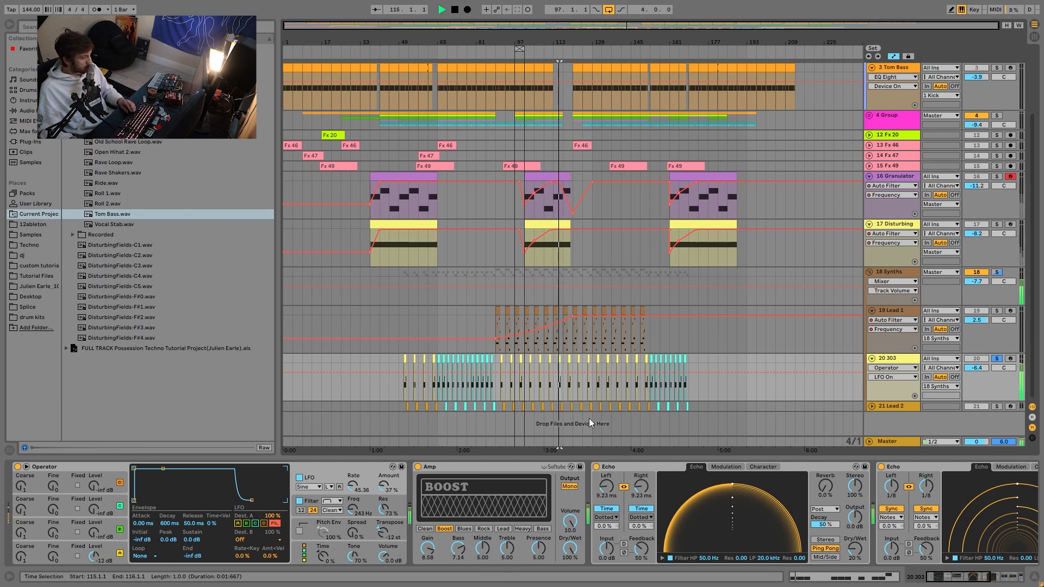
key(space)
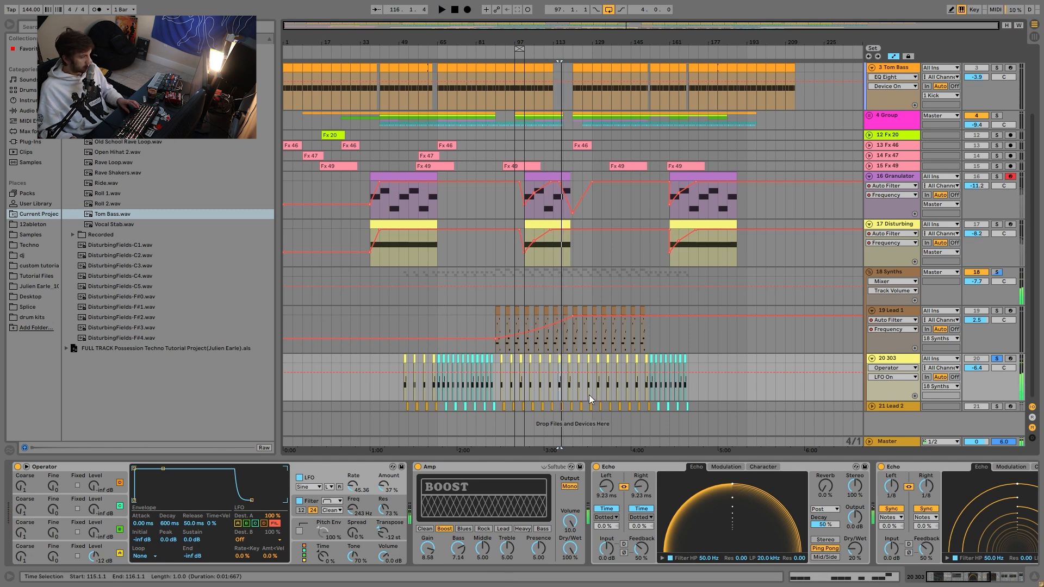
Compare the 303 sound with its Amp device bypassed and enabled while playing from bar 115
click(494, 465)
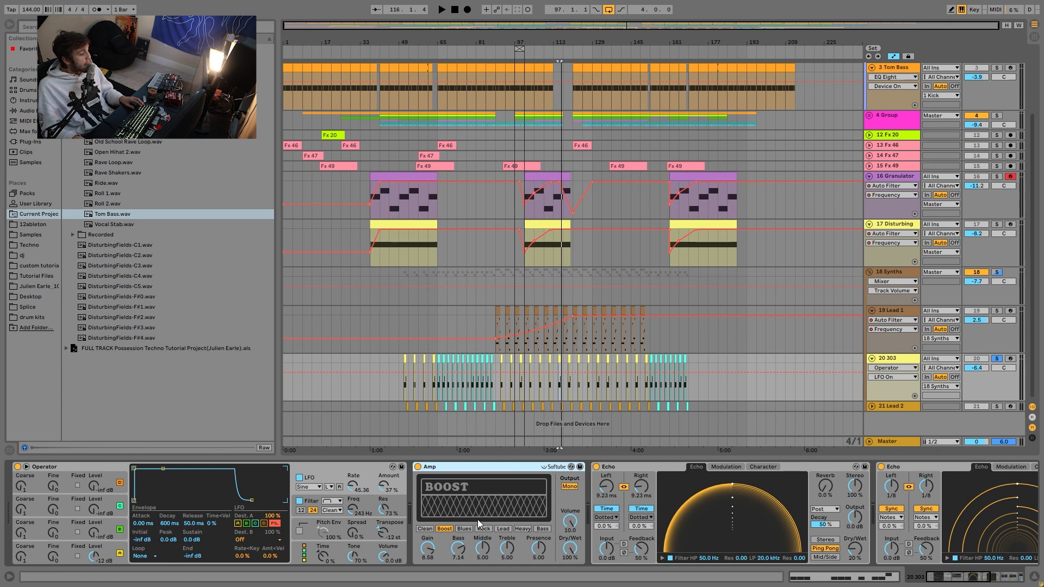
scroll(448, 542, right, 5)
click(265, 466)
key(space)
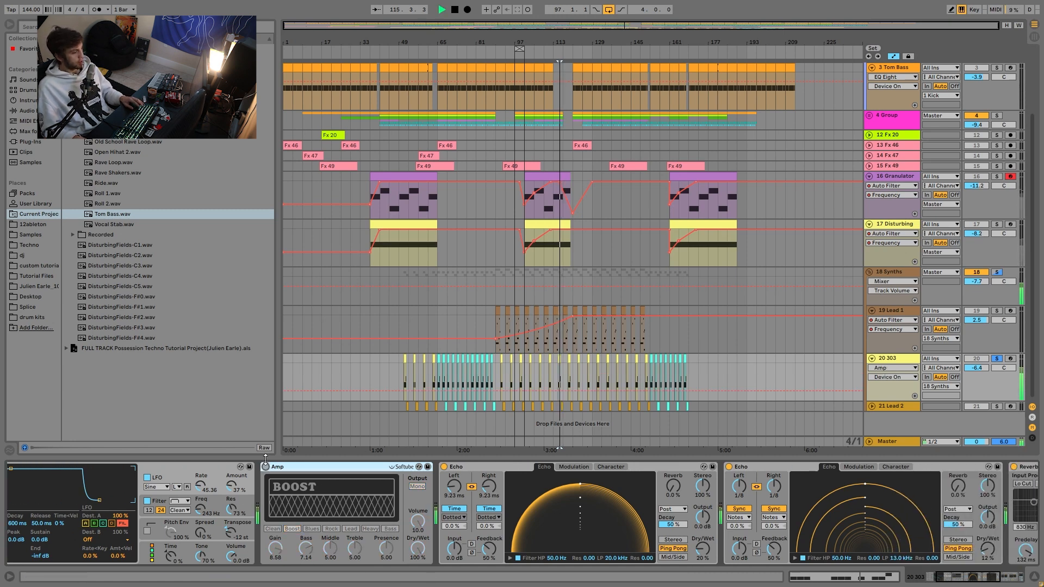
click(265, 466)
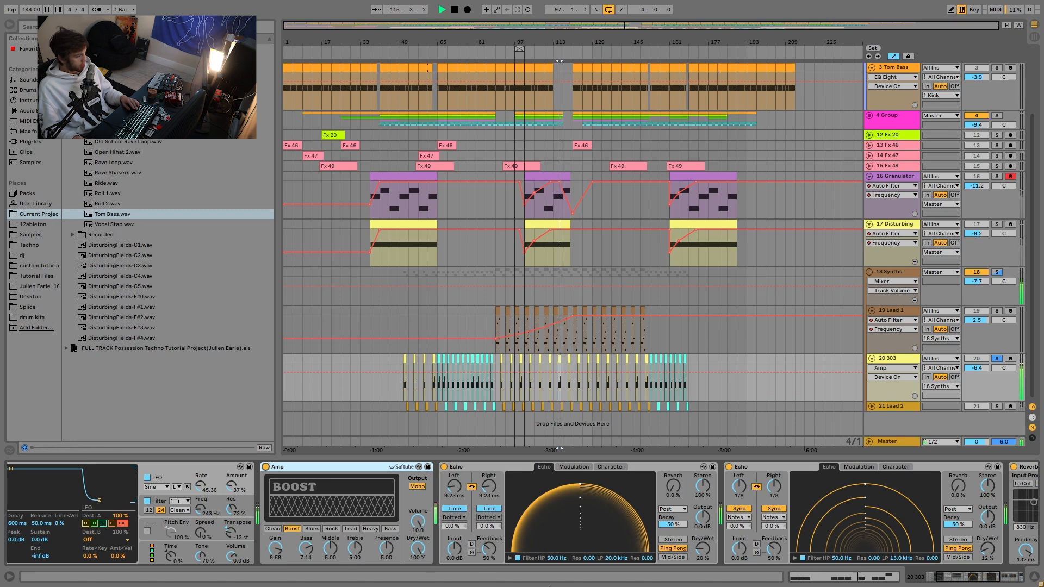
scroll(389, 544, down, 5)
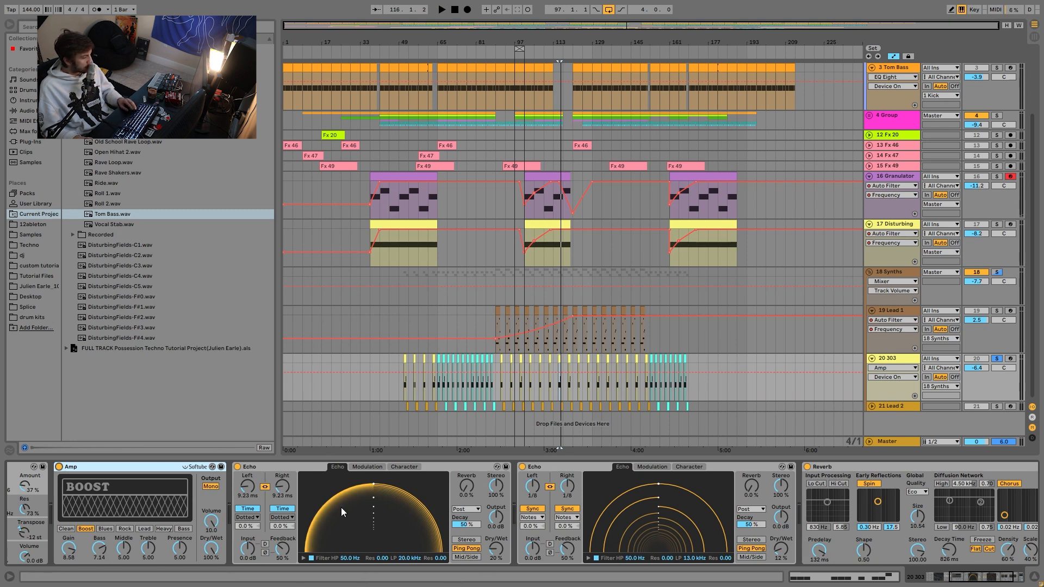
Compare the 303 sound with its first Echo bypassed and enabled, and stop playback
click(238, 467)
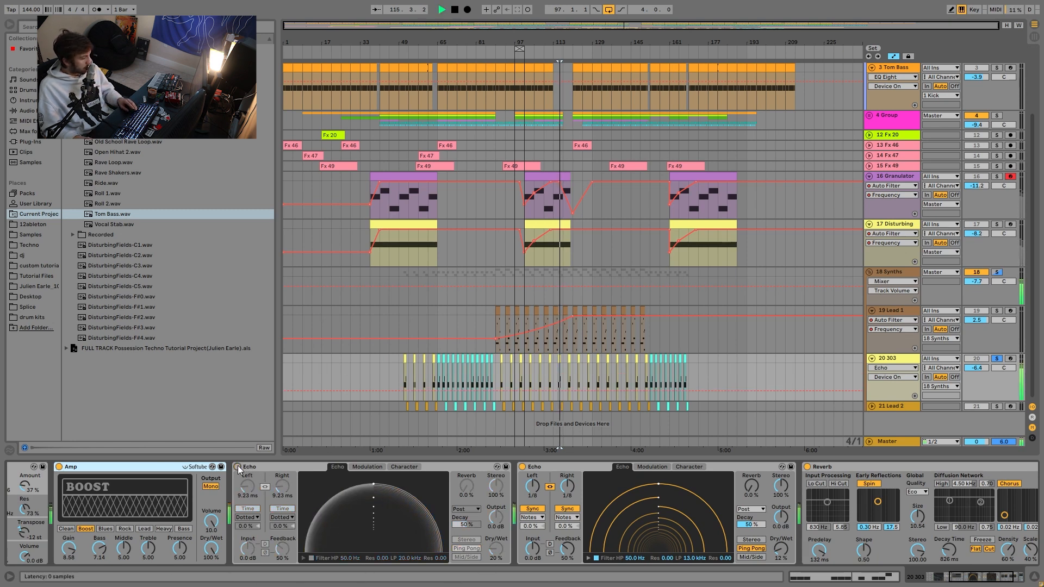
key(space)
click(238, 467)
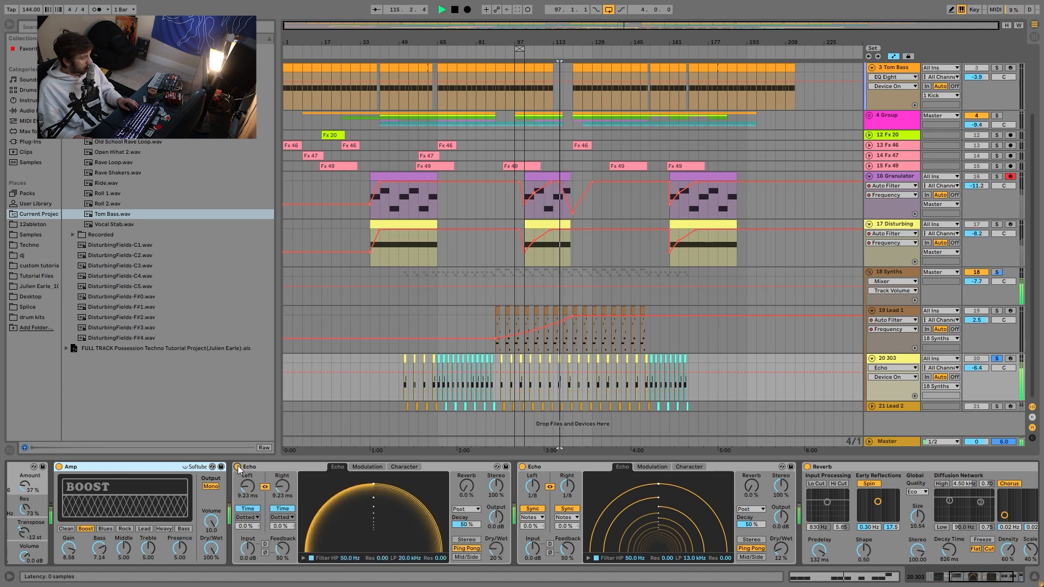
scroll(576, 507, right, 3)
key(space)
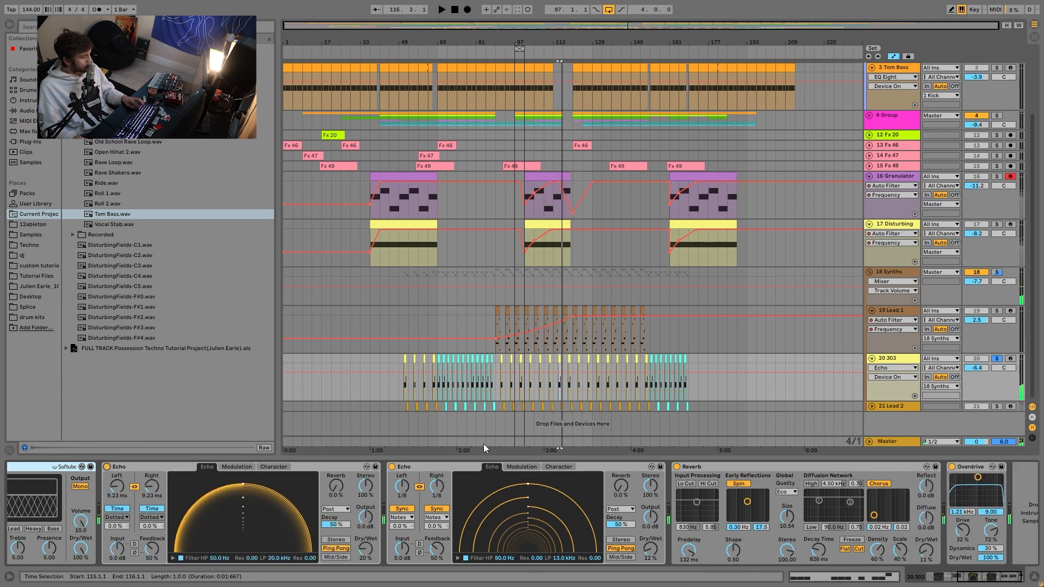
Show the 303 track's Reverb and Overdrive settings and play the clip from bar 115 again
scroll(445, 500, right, 1)
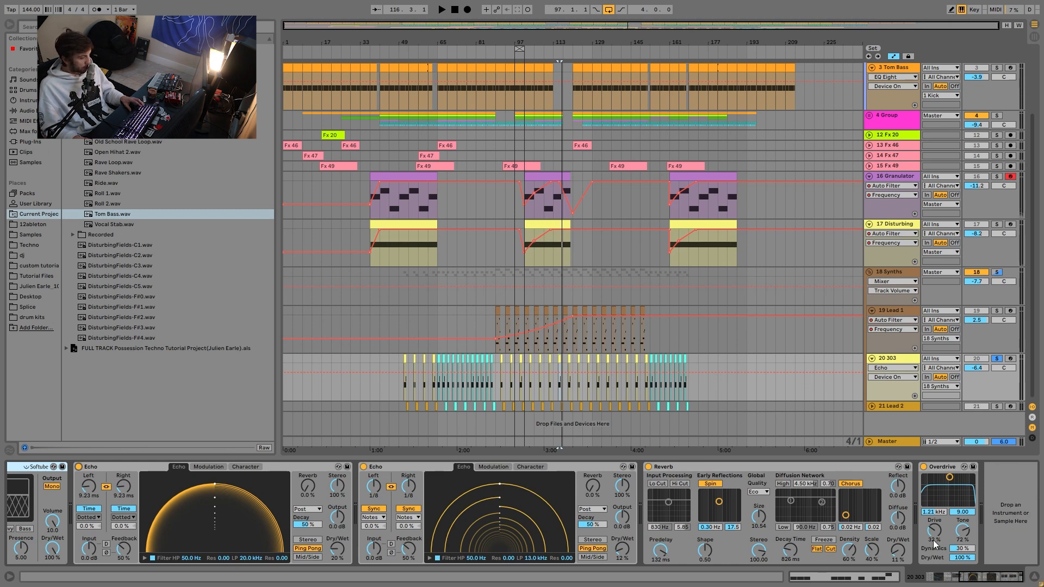
key(space)
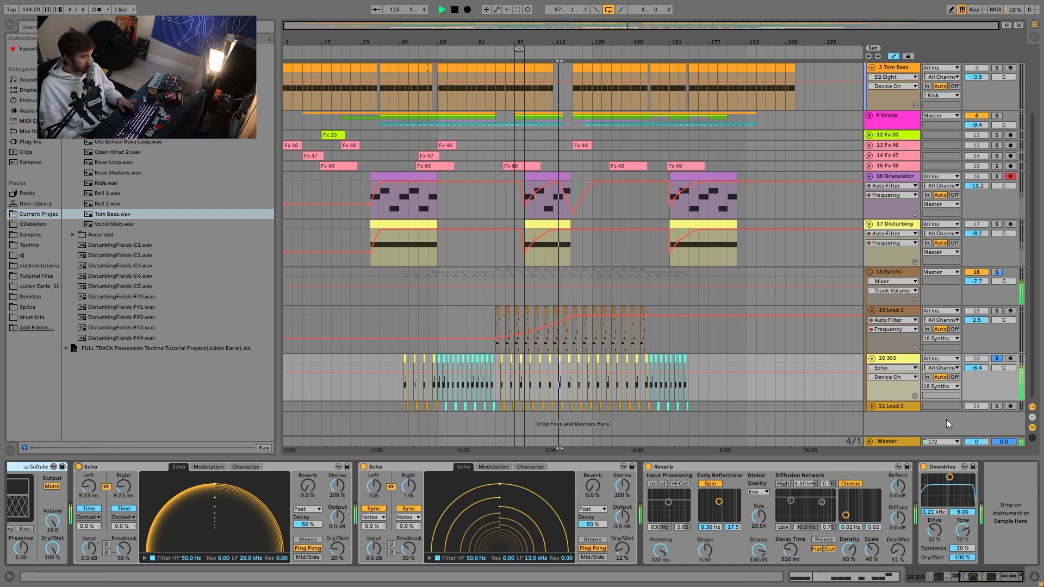
key(space)
Solo the Lead 2 track, unfold its lane and play it from bar 116
click(997, 406)
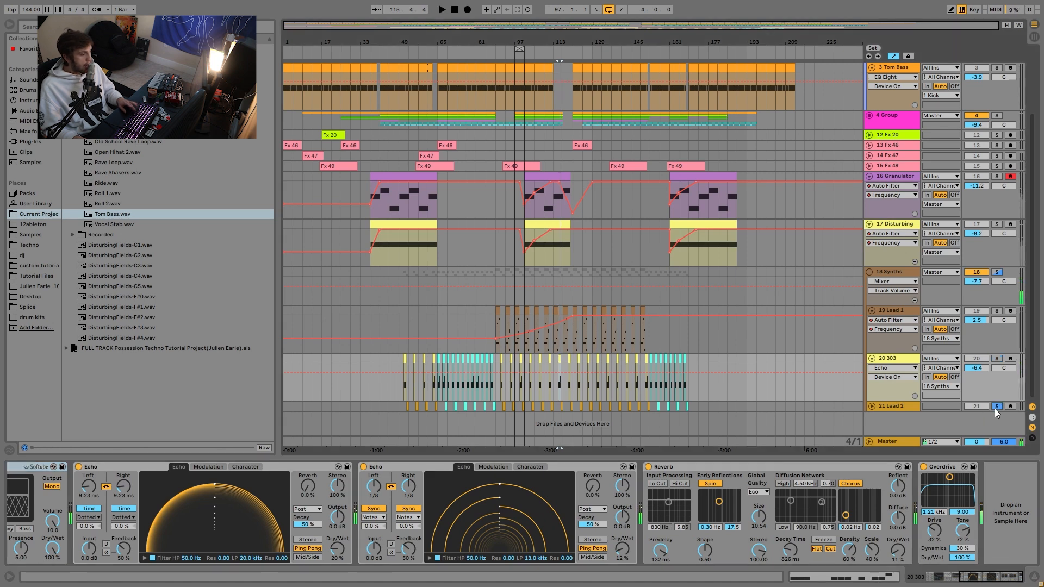
click(892, 407)
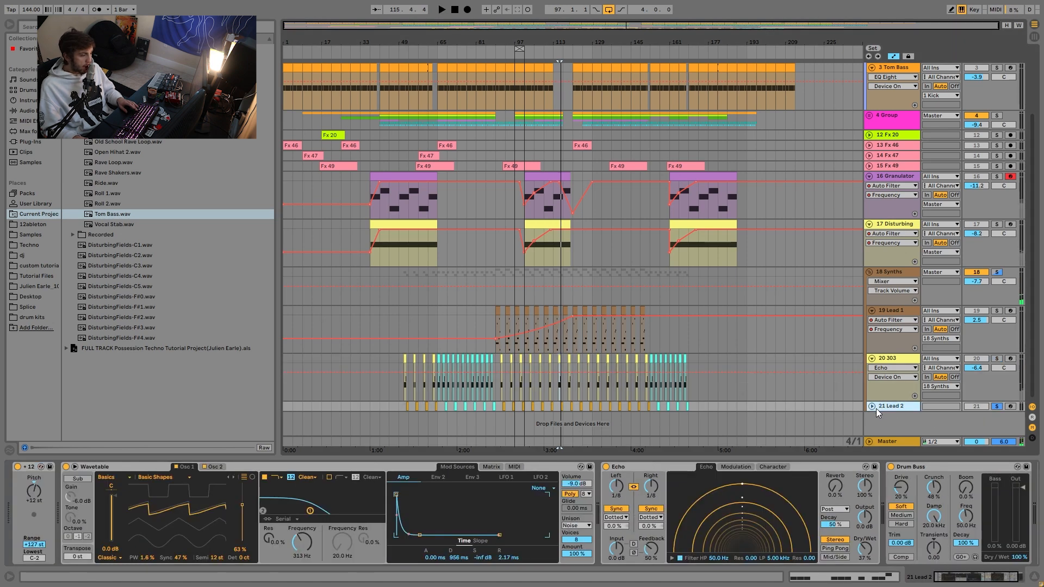
click(562, 407)
key(space)
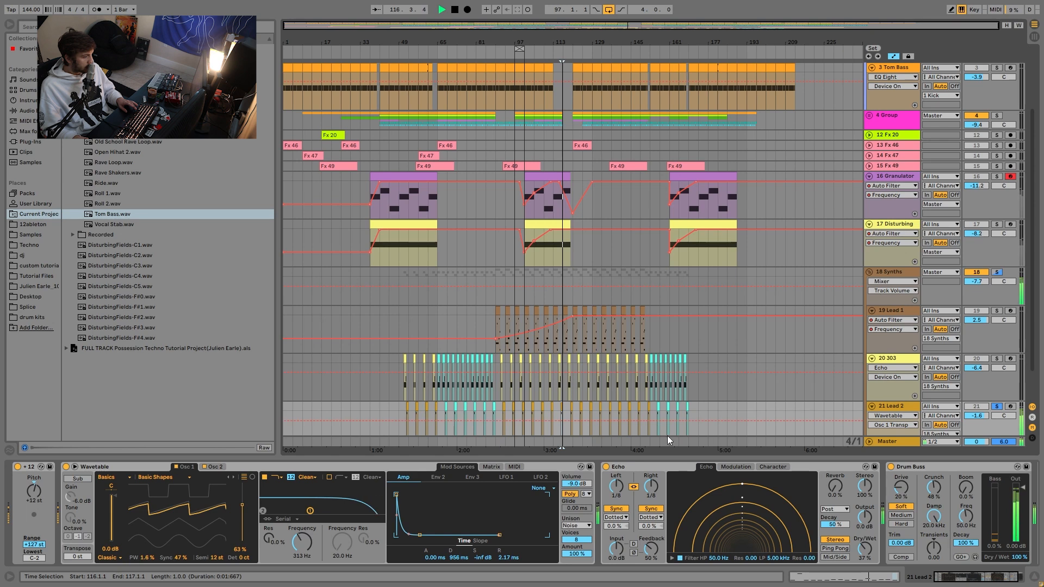
Open the Lead 2 clip at bar 116 and examine its D#1, F#1 and D#2 notes in the piano roll
double_click(559, 409)
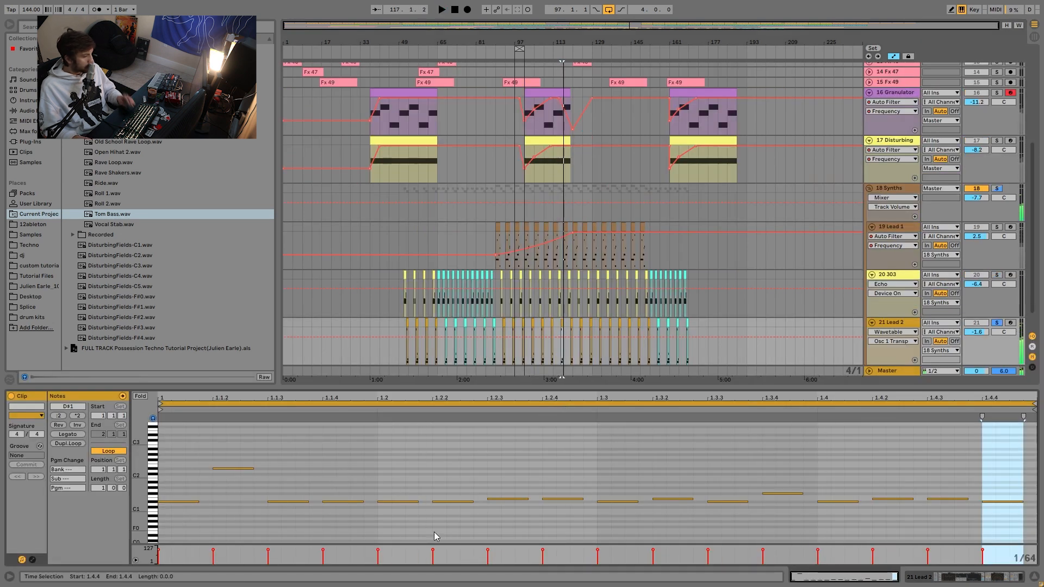
drag(142, 502, 159, 518)
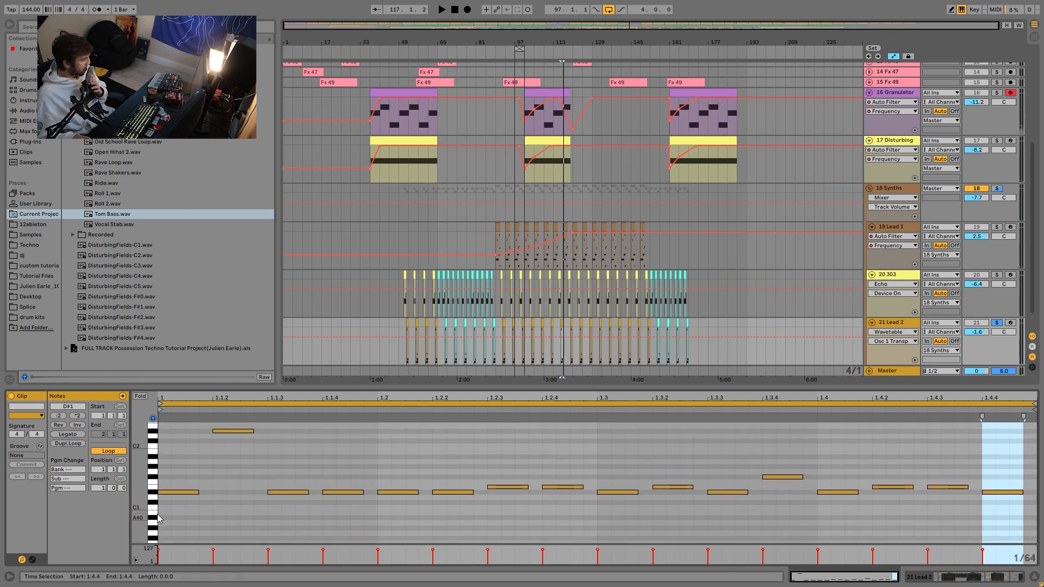
click(155, 486)
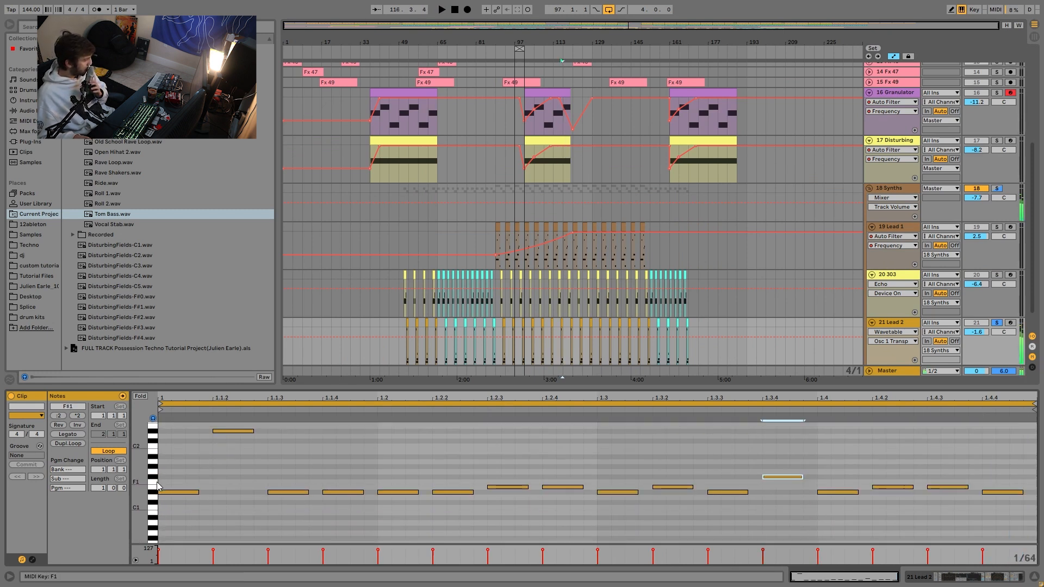
click(154, 494)
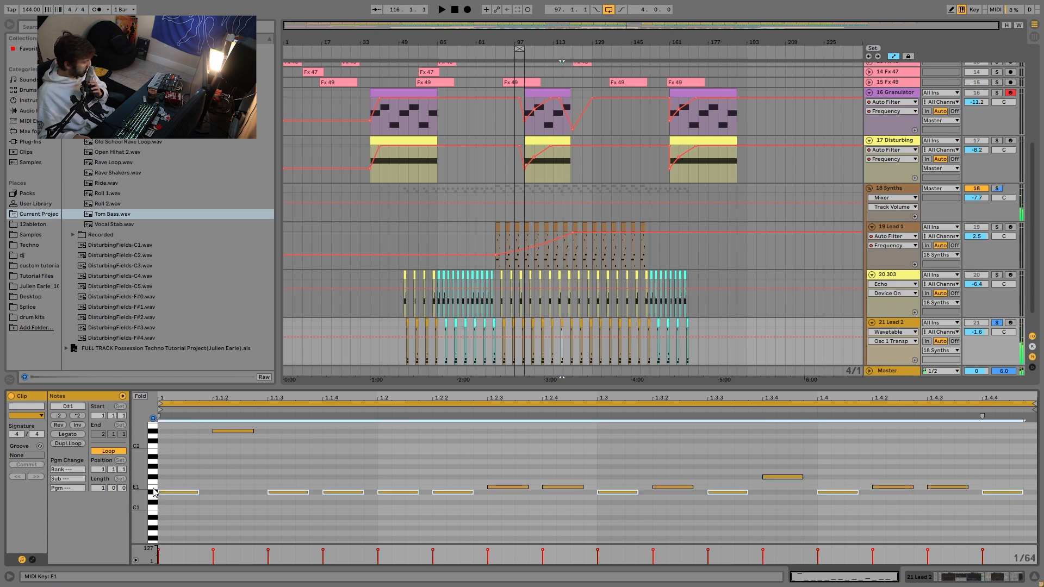
click(244, 431)
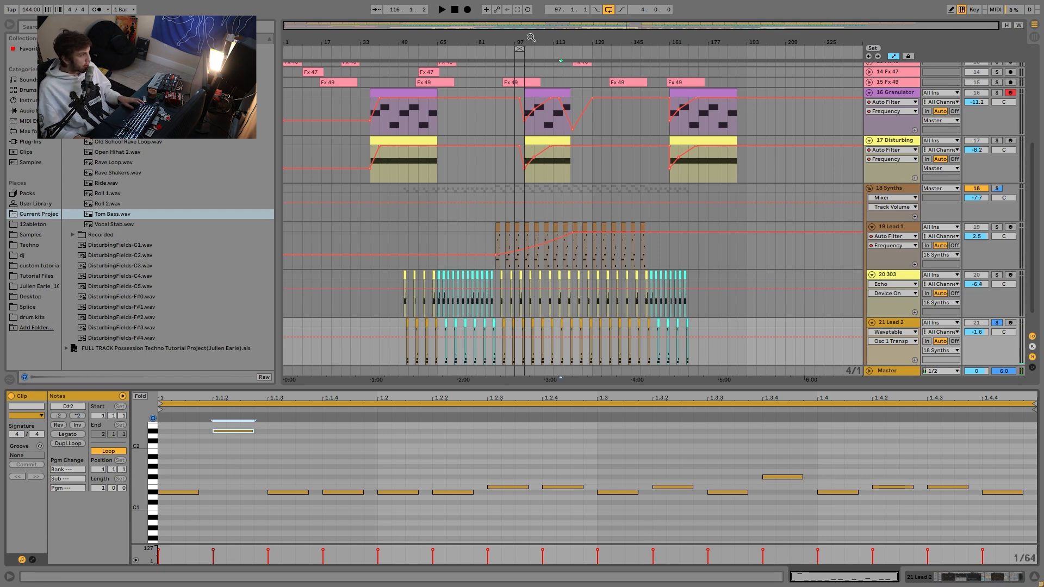
Play Lead 1, 303 and Lead 2 together from bar 117, and put Lead 2 back in solo
drag(558, 51, 629, 163)
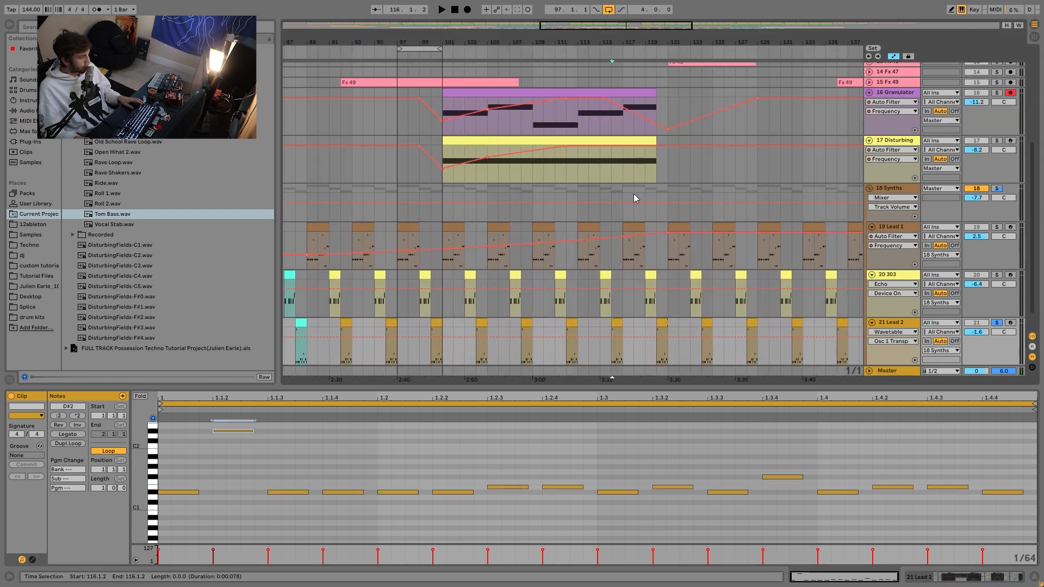
click(626, 239)
key(space)
click(896, 325)
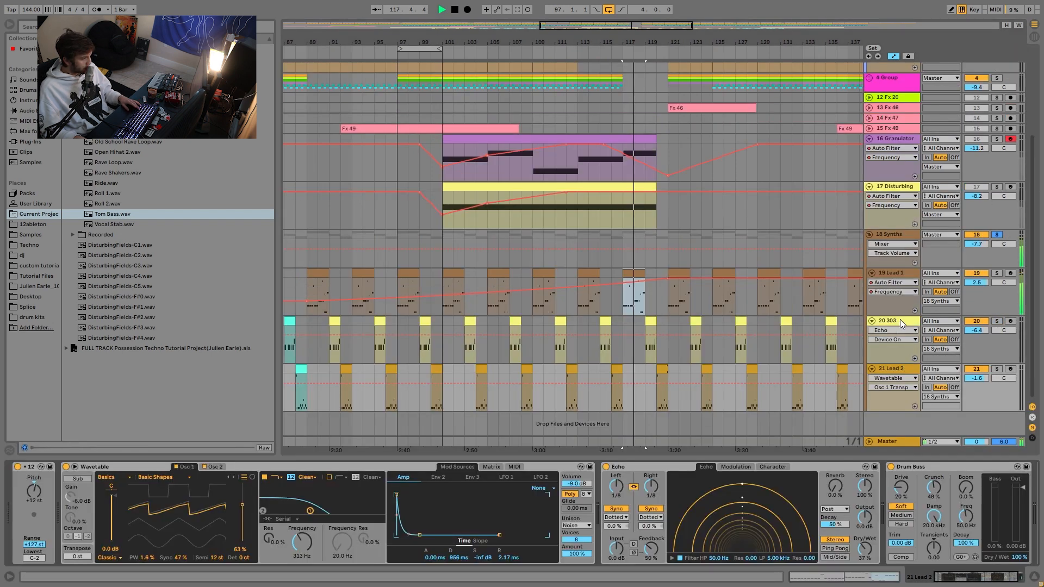
click(664, 381)
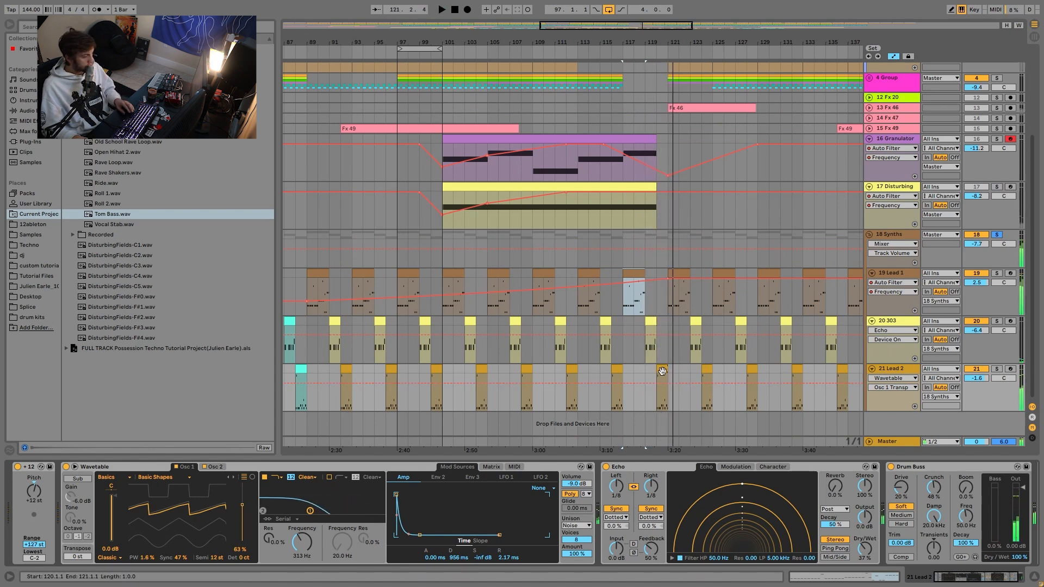
key(space)
click(996, 369)
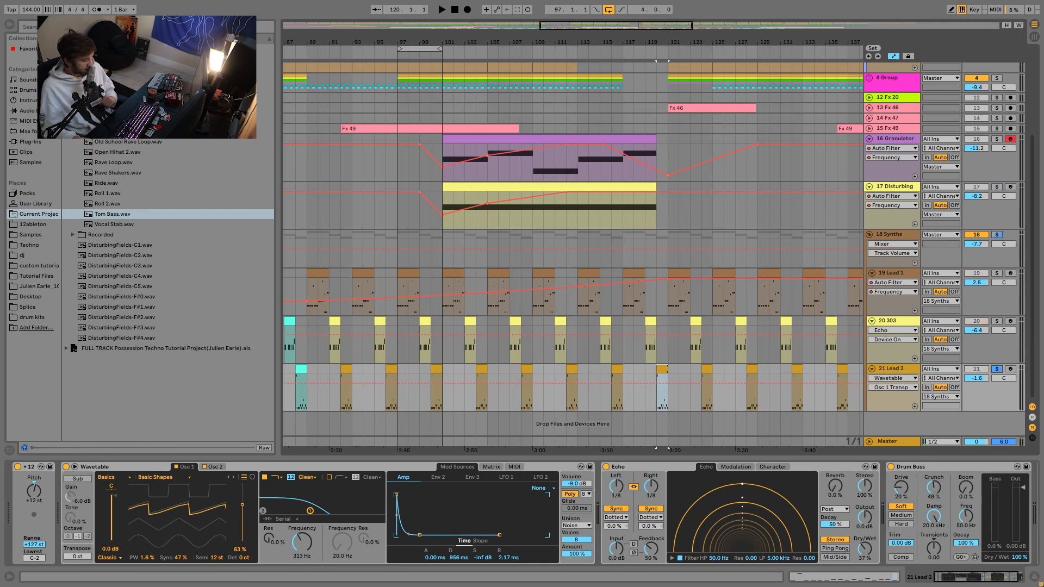
Select the Lead 2 clip at bar 124 and play it in solo
scroll(856, 310, up, 5)
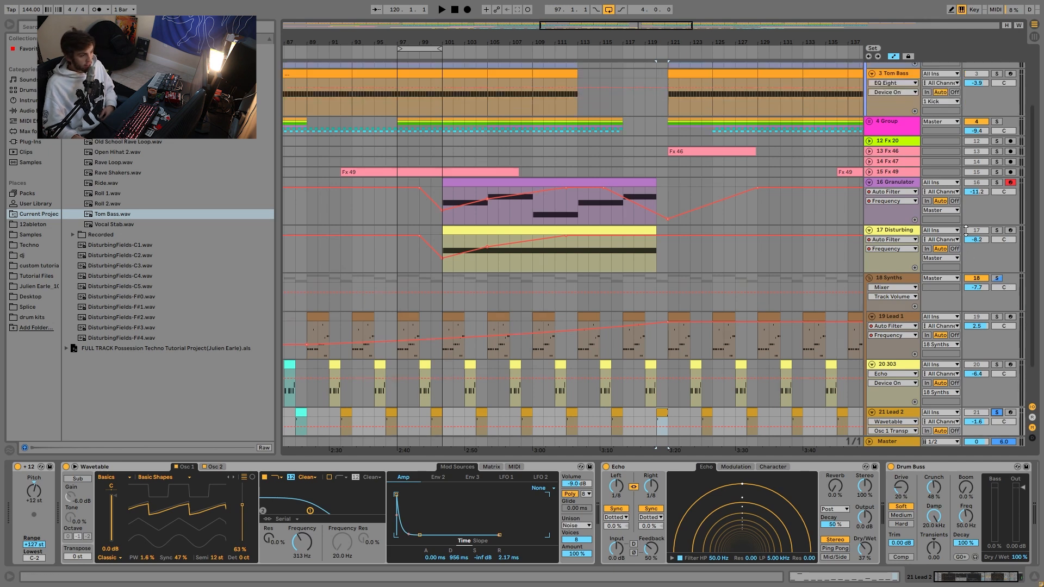
scroll(856, 310, down, 2)
scroll(856, 311, down, 2)
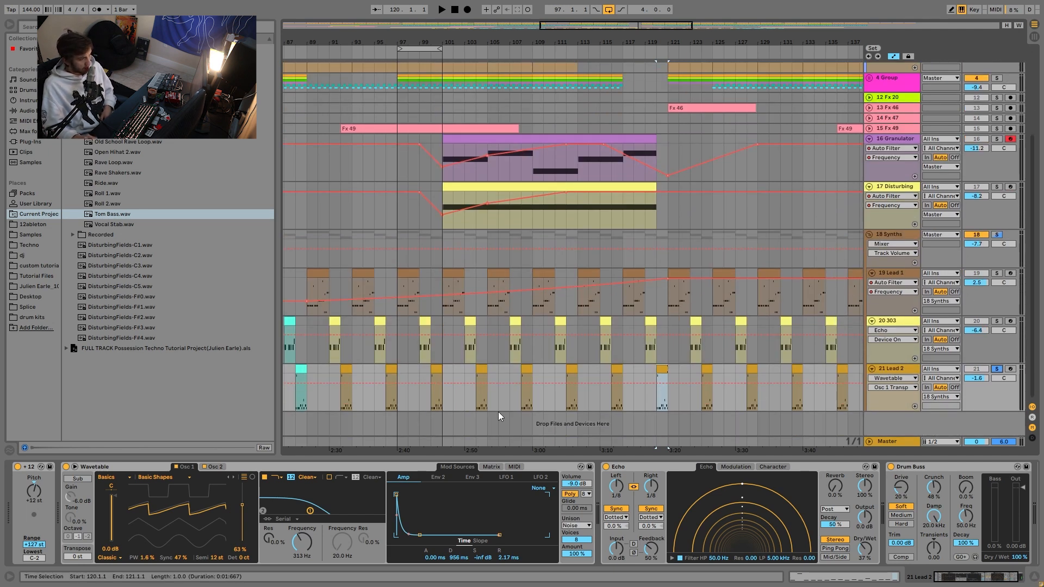
drag(620, 275, 665, 400)
click(707, 380)
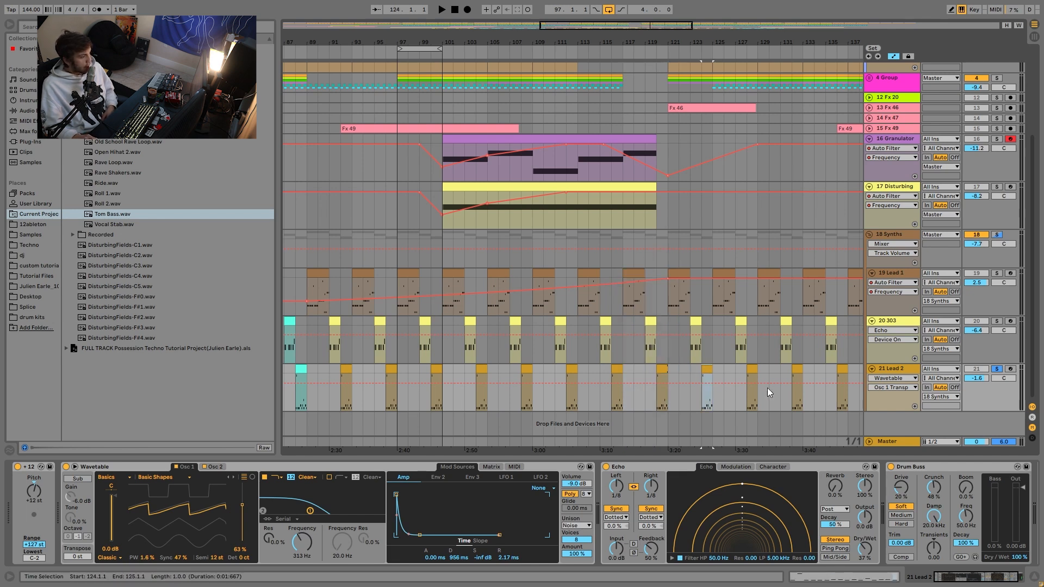
click(710, 397)
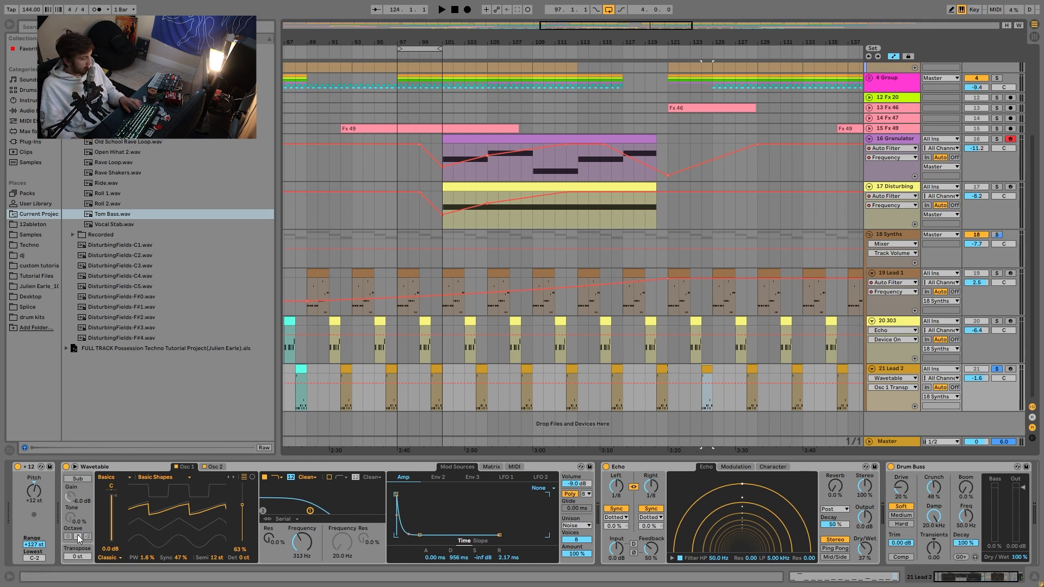
scroll(90, 558, down, 2)
scroll(63, 512, up, 2)
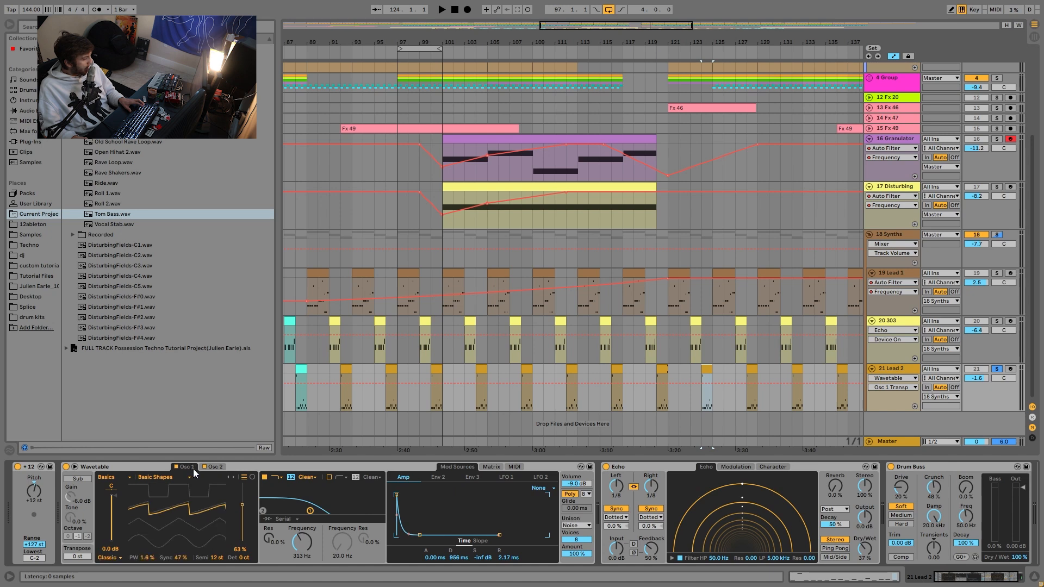
key(space)
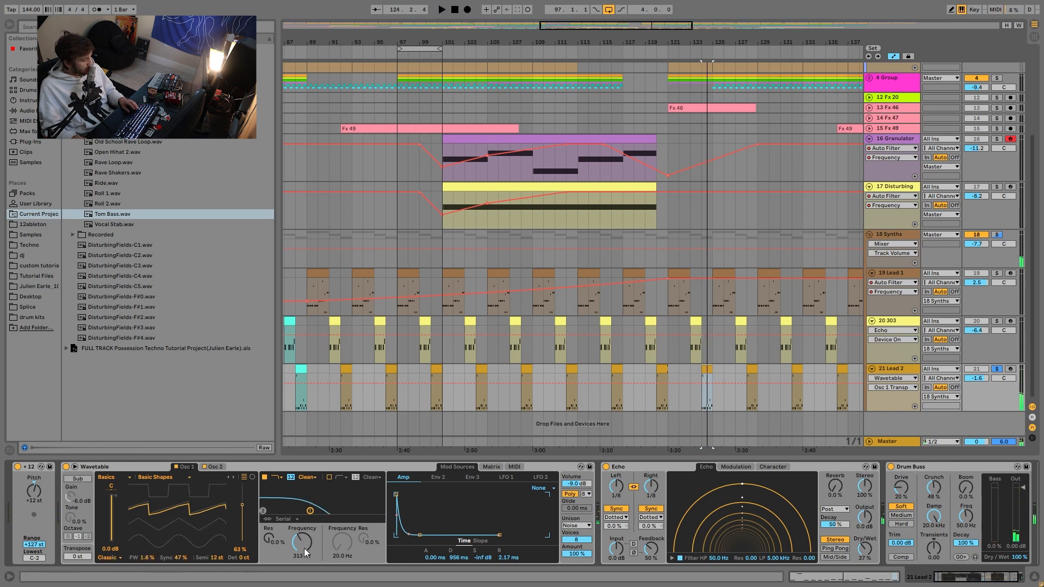
Show the modulation matrix of Lead 2's Wavetable, replay the clip from bar 124 and look along the device chain
click(489, 466)
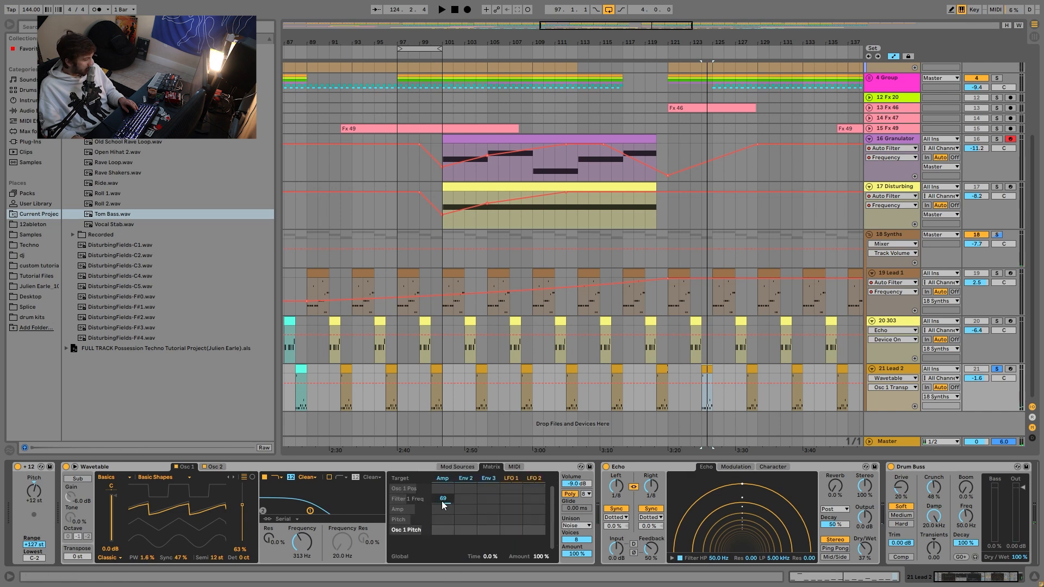
key(space)
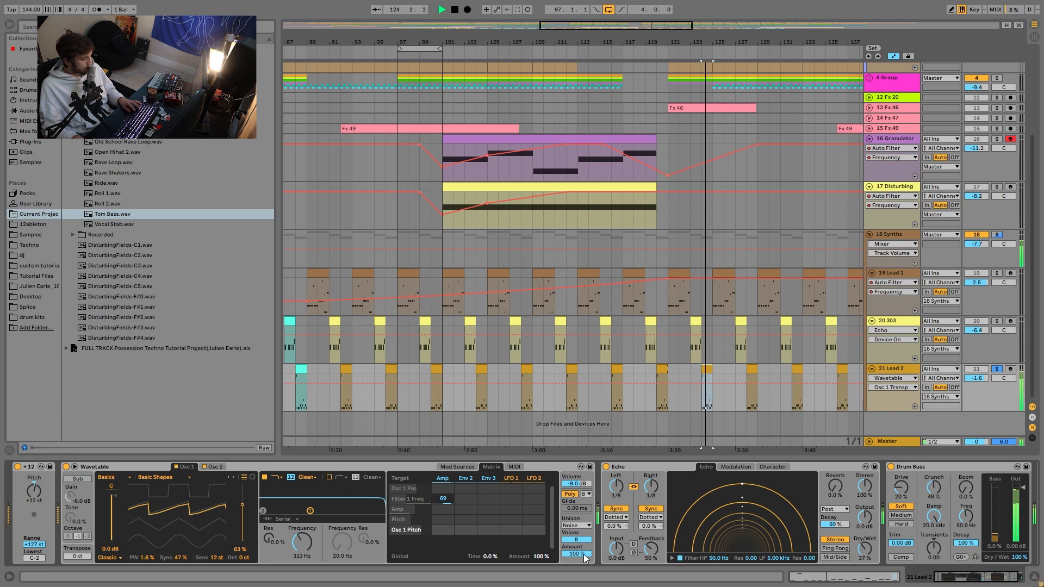
scroll(579, 536, right, 3)
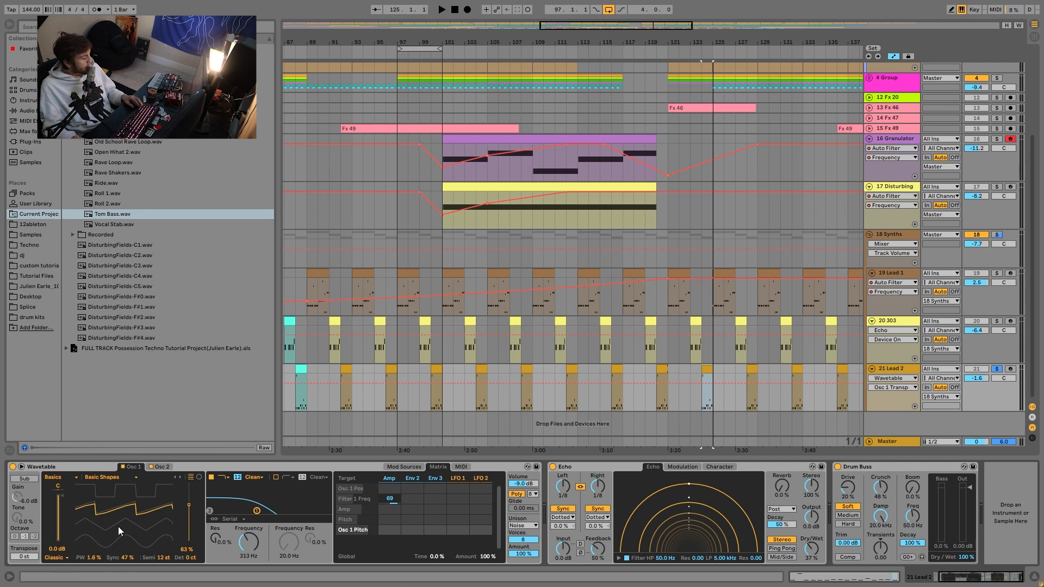
scroll(118, 530, left, 2)
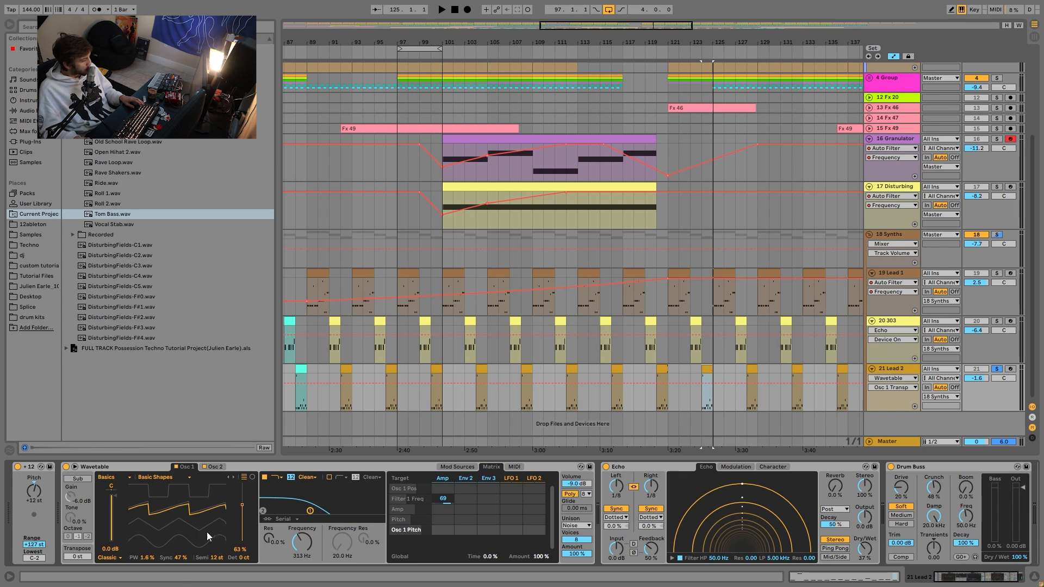
Solo the whole Synths group during playback from bar 124 and show the group's Auto Filter
key(space)
click(996, 235)
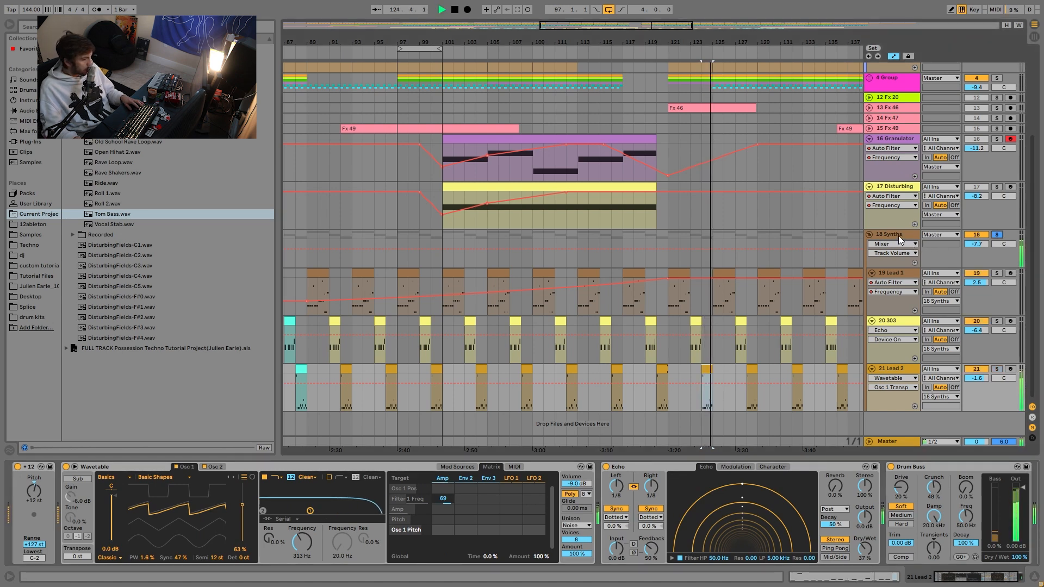
click(900, 236)
key(space)
Show the Synths group's Auto Filter Frequency automation and highlight its rise from bar 49 to bar 101
click(170, 493)
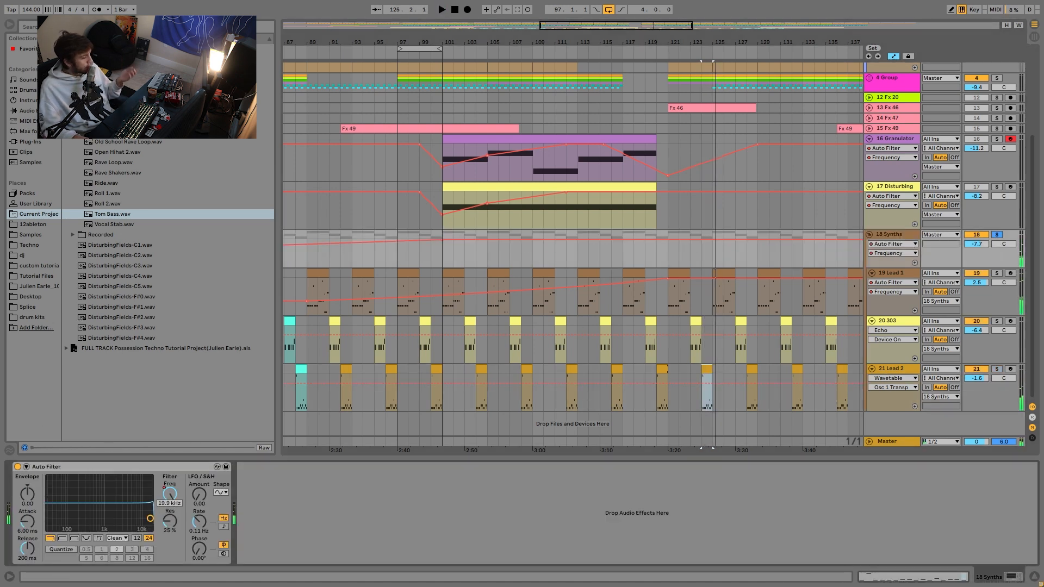
drag(507, 46, 506, 8)
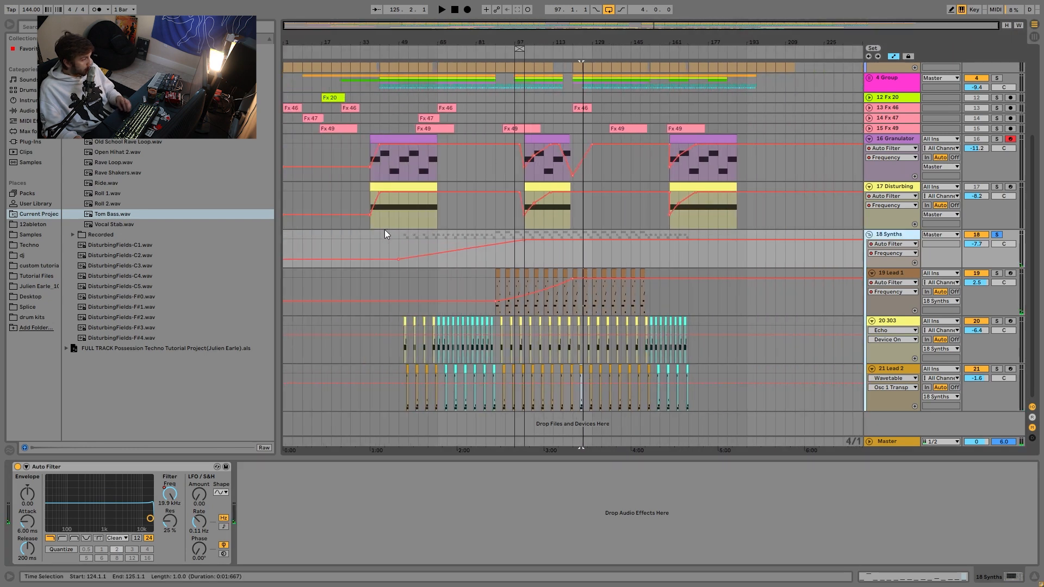
click(419, 239)
drag(400, 243, 524, 244)
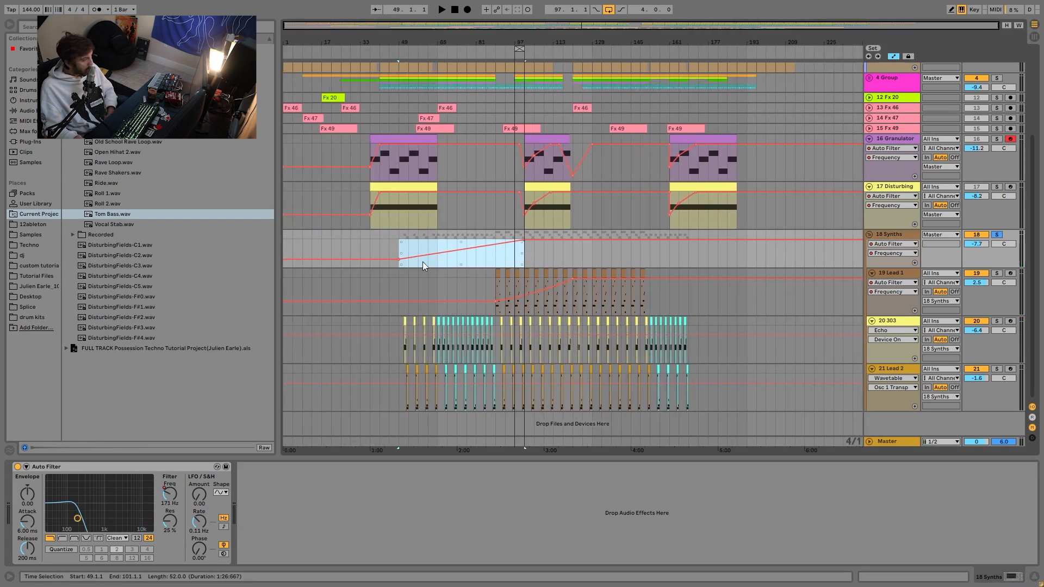
Take the Synths group out of solo and audition the filter rise in the full mix from bars 49, 73 and 93
click(996, 234)
key(space)
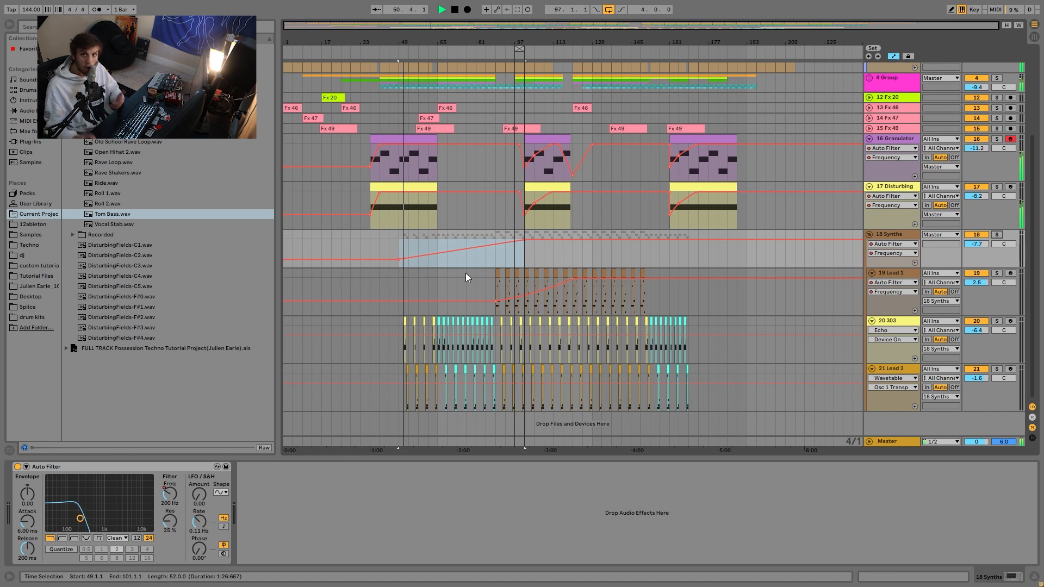
click(457, 259)
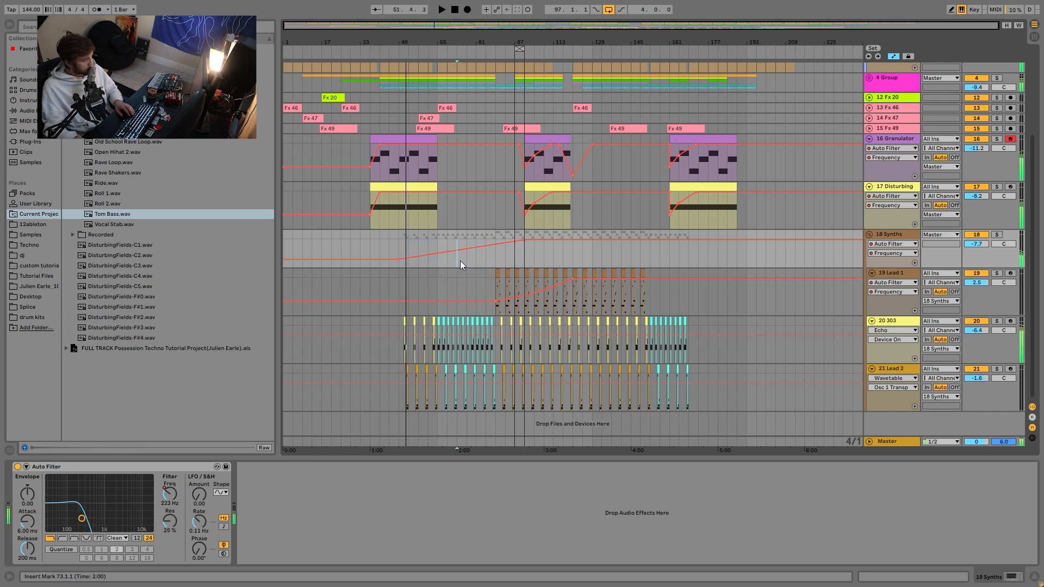
click(484, 262)
click(505, 261)
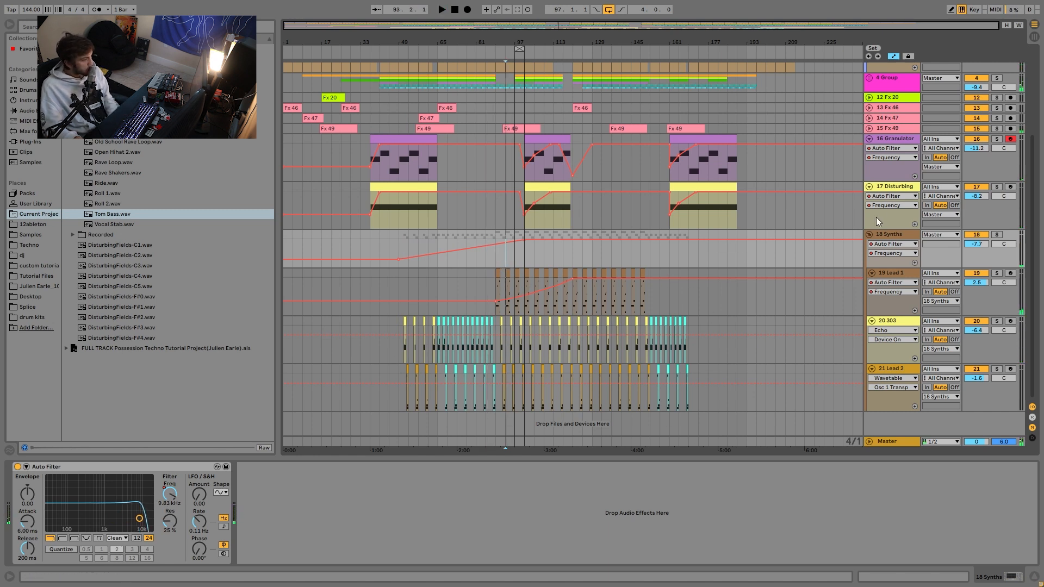
Fold the Disturbing, Synths and Granulator tracks while the full mix plays from bar 141
scroll(616, 387, up, 3)
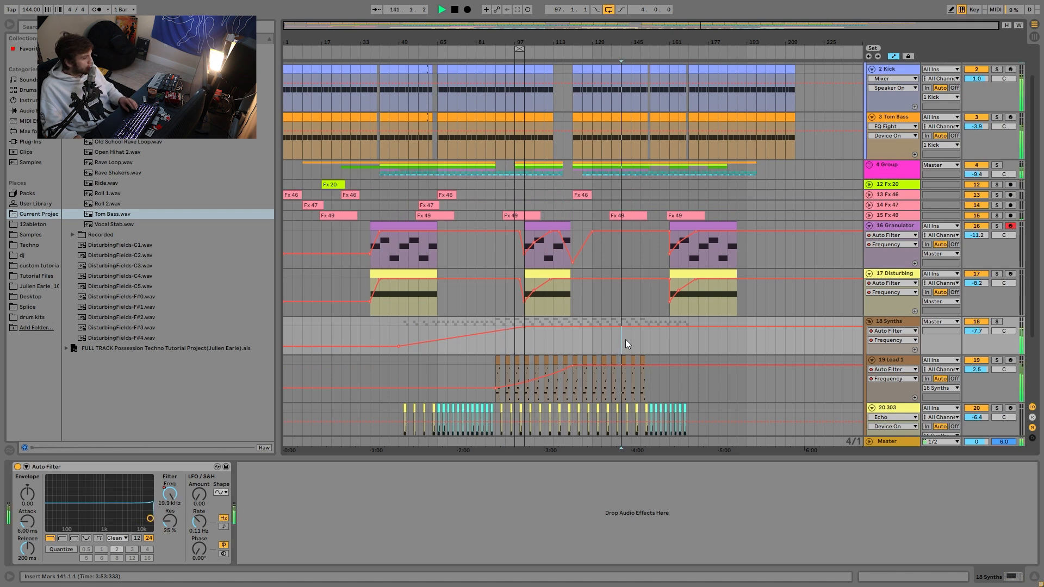
scroll(635, 338, up, 1)
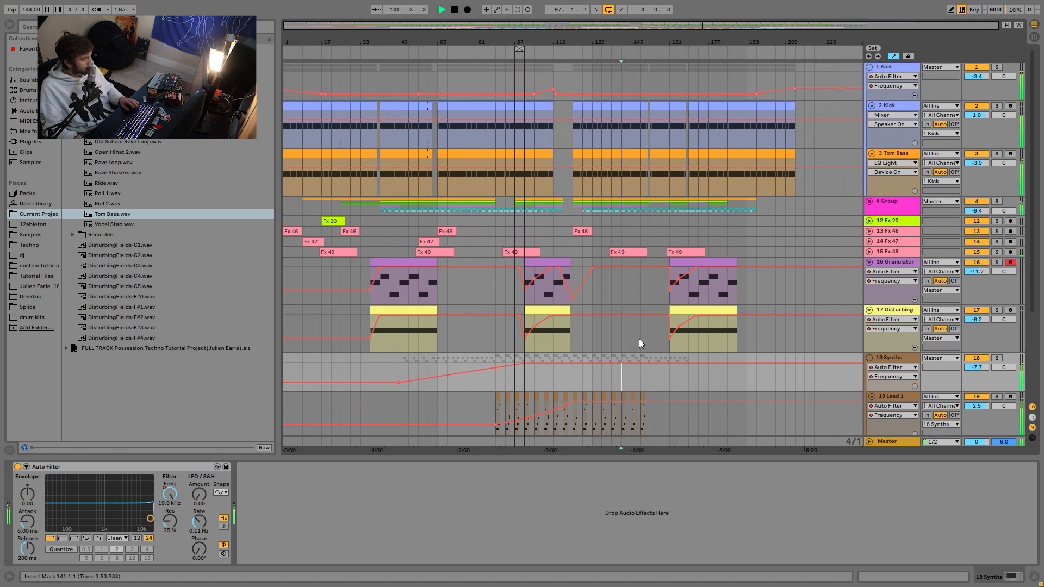
click(870, 310)
click(869, 320)
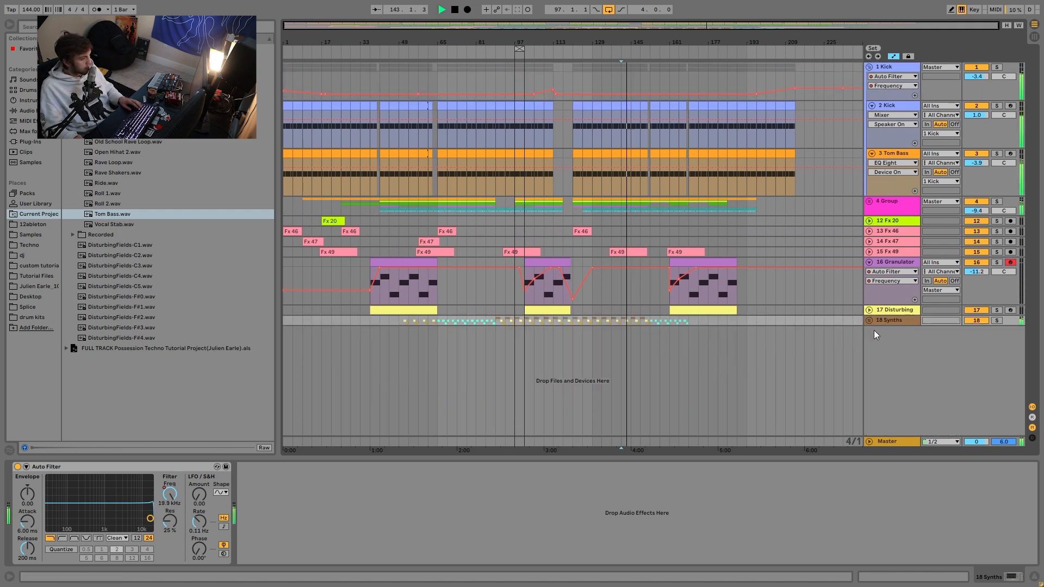
click(869, 262)
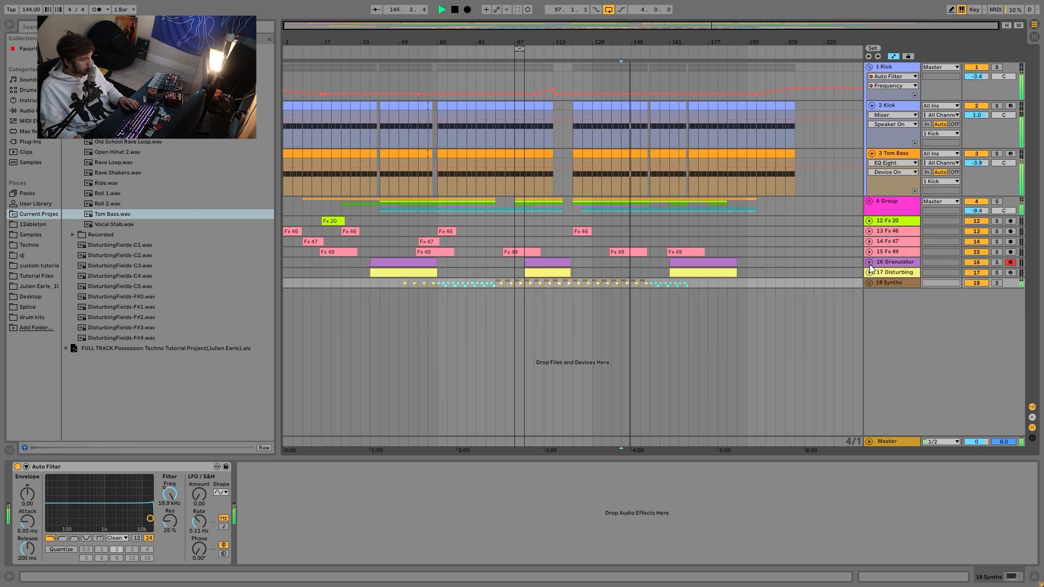